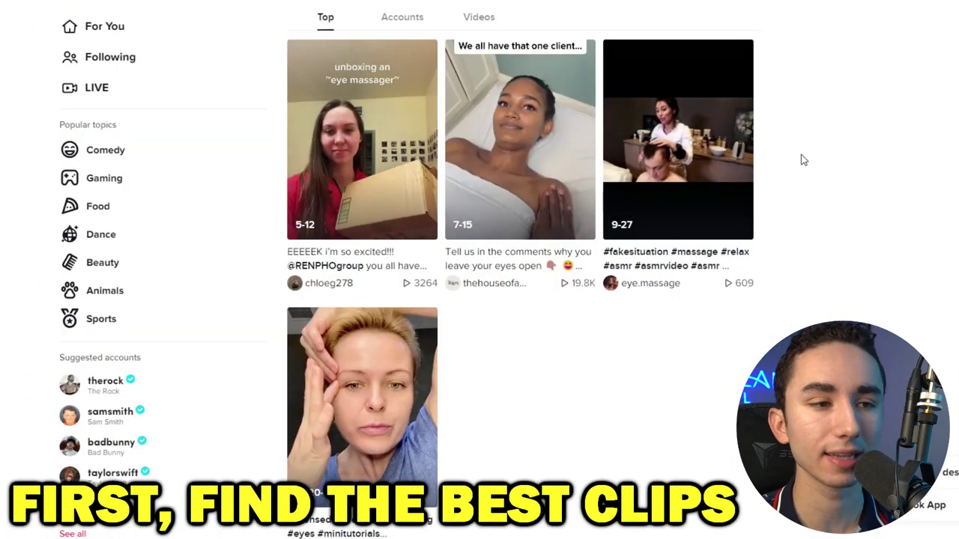
Browse the TikTok results for eye massager clips and view the "amazon finds part 25" video demonstrating the product.
scroll(800, 156, up, 6)
scroll(804, 158, up, 5)
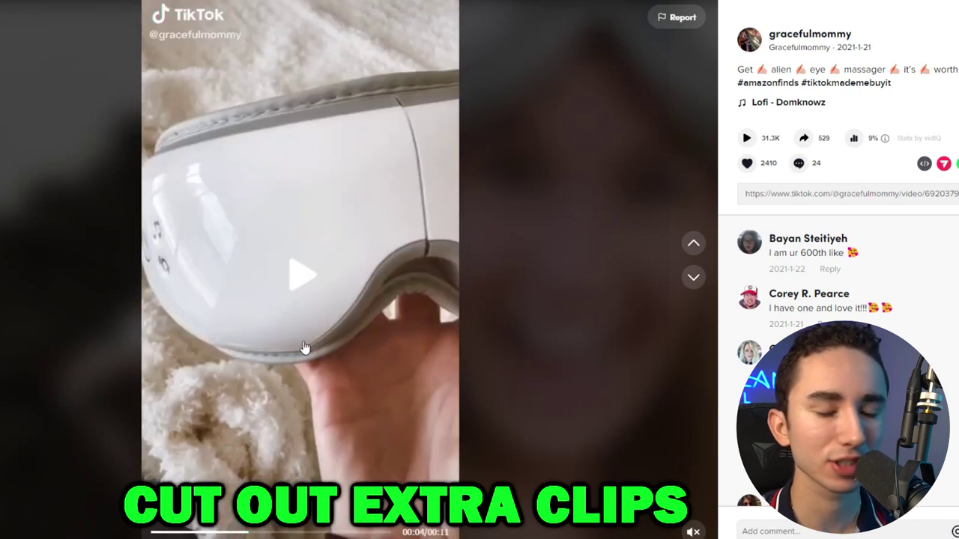
click(321, 274)
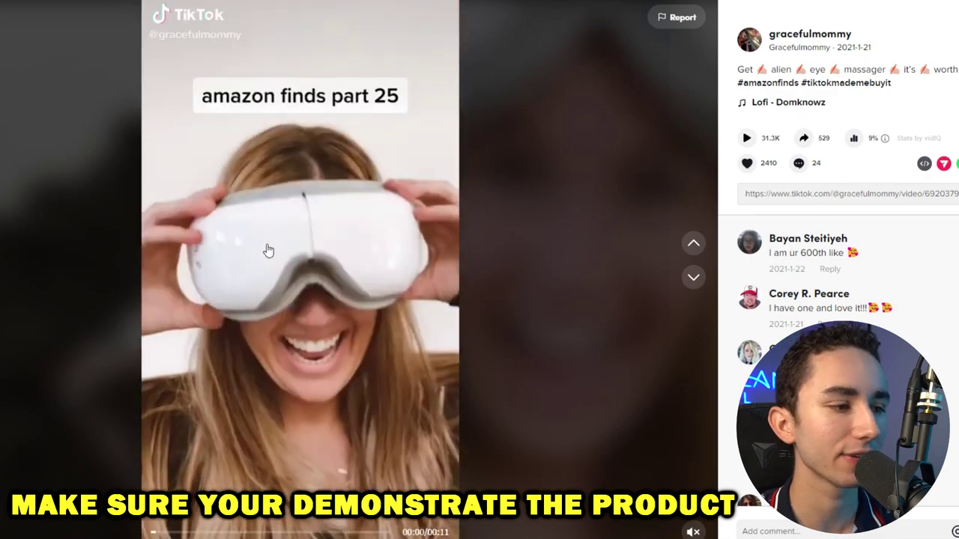
click(268, 249)
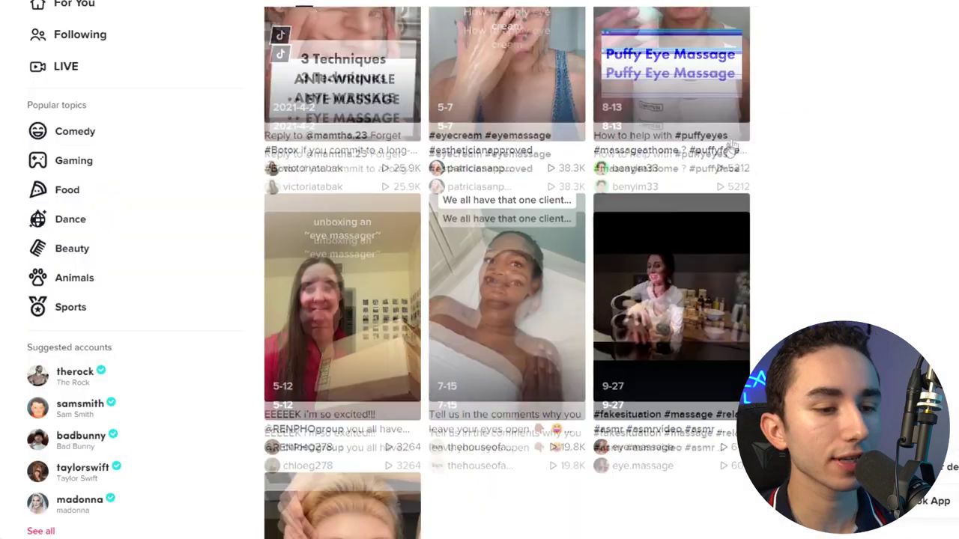
Look through the TikTok eye massager results for clips that show the right product.
scroll(653, 163, down, 3)
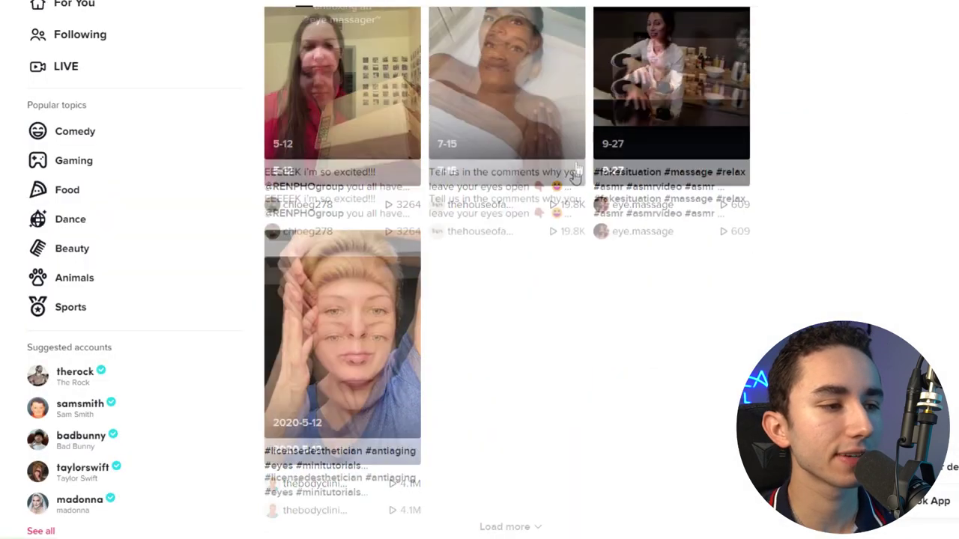
scroll(563, 182, up, 3)
scroll(563, 181, down, 10)
scroll(687, 168, up, 6)
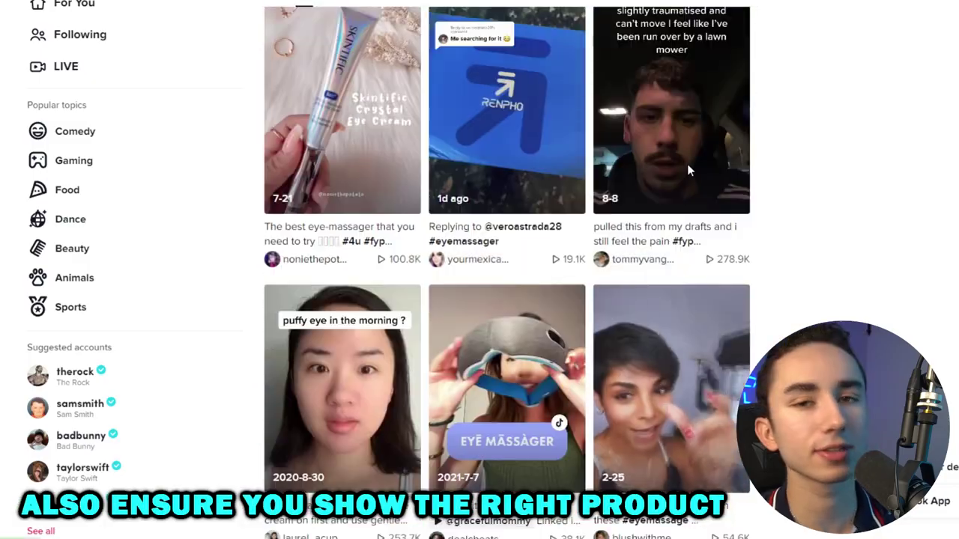
scroll(687, 172, up, 5)
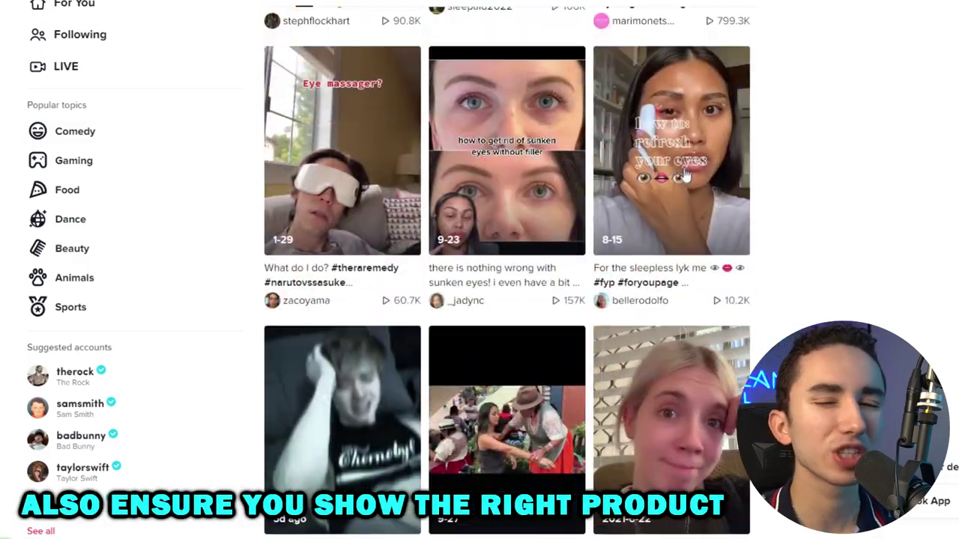
scroll(684, 183, up, 5)
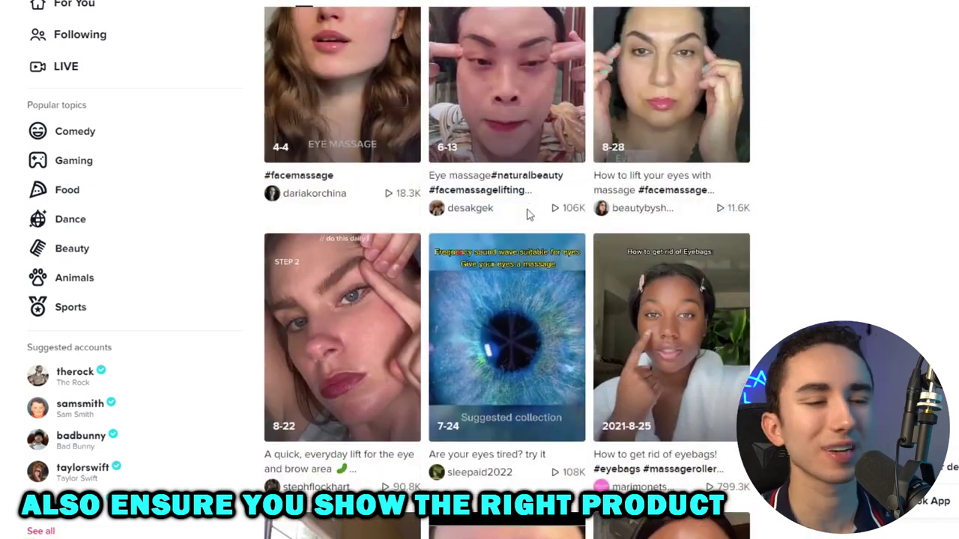
scroll(914, 201, up, 5)
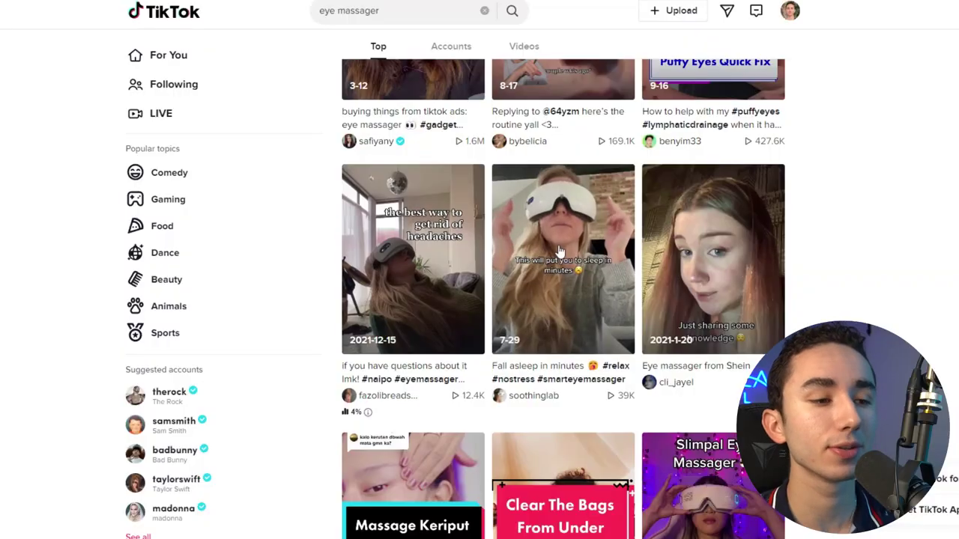
Open the "Fall asleep in minutes" TikTok clip, find the SnapTik site by searching for snaptik, and submit the clip's link for download.
click(558, 250)
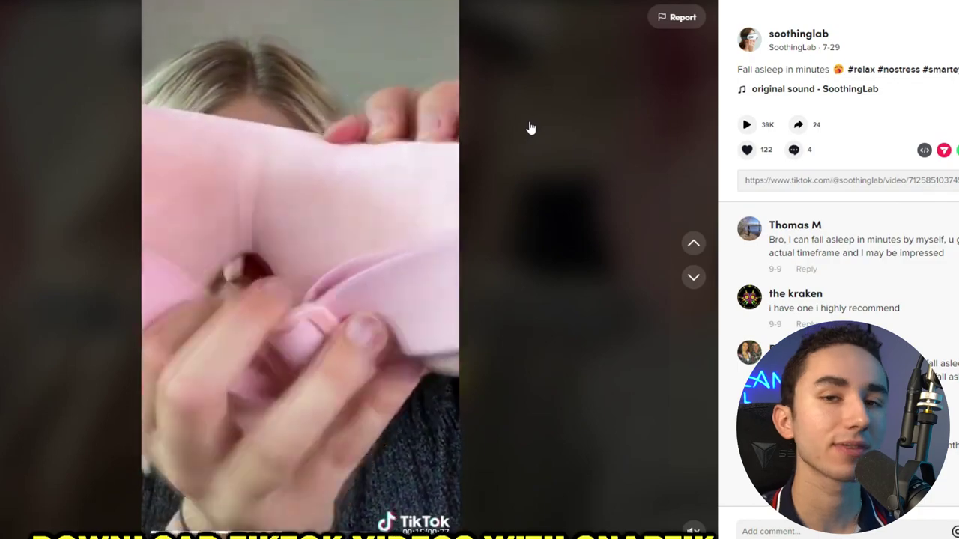
key(ctrl+l)
text(snaptik)
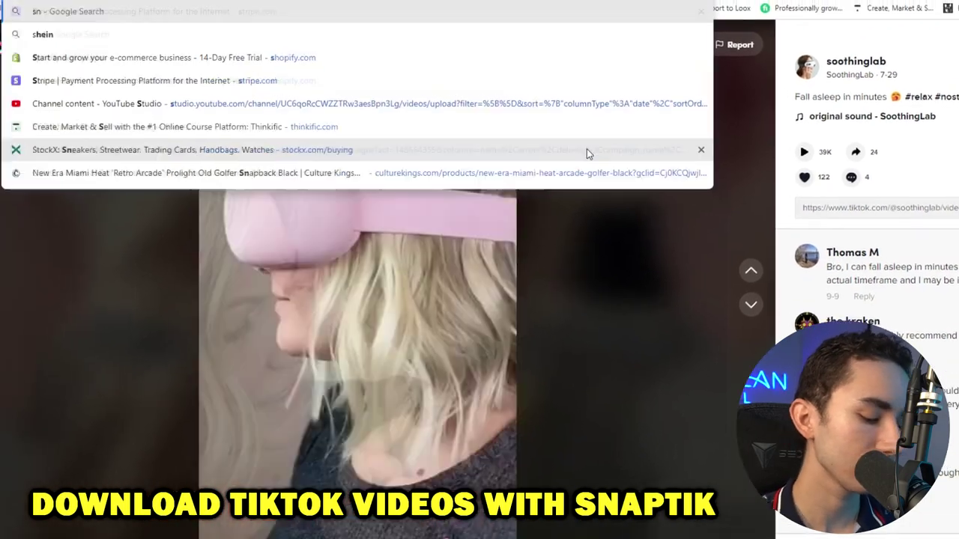
key(Return)
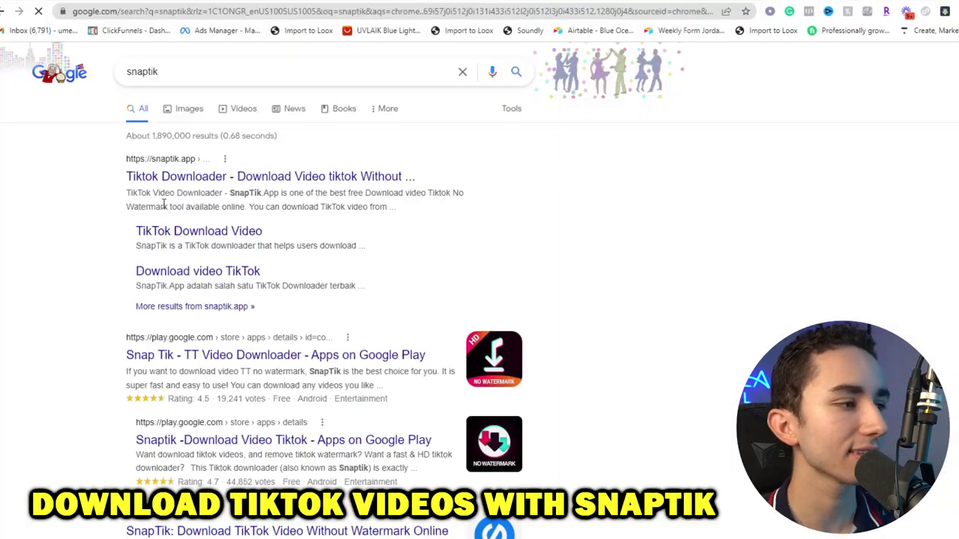
click(157, 180)
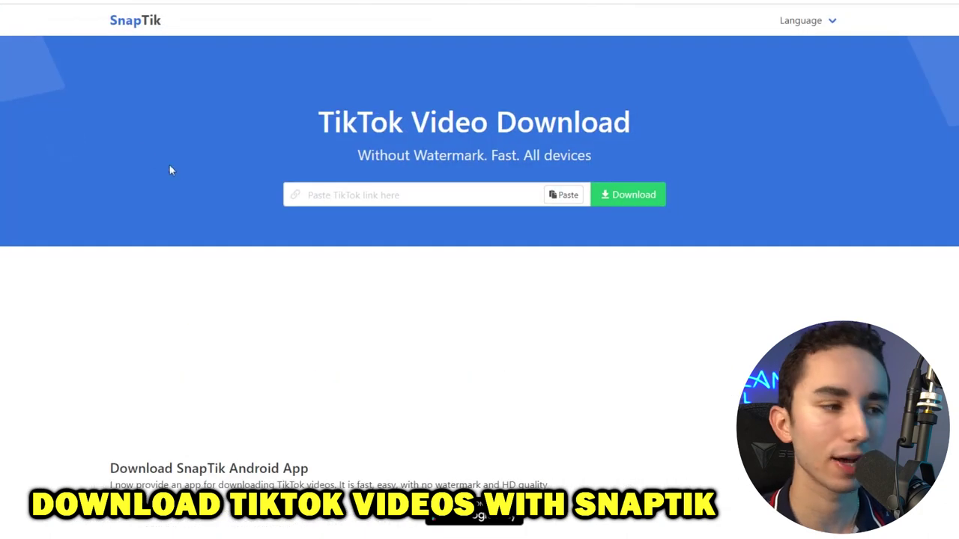
click(562, 195)
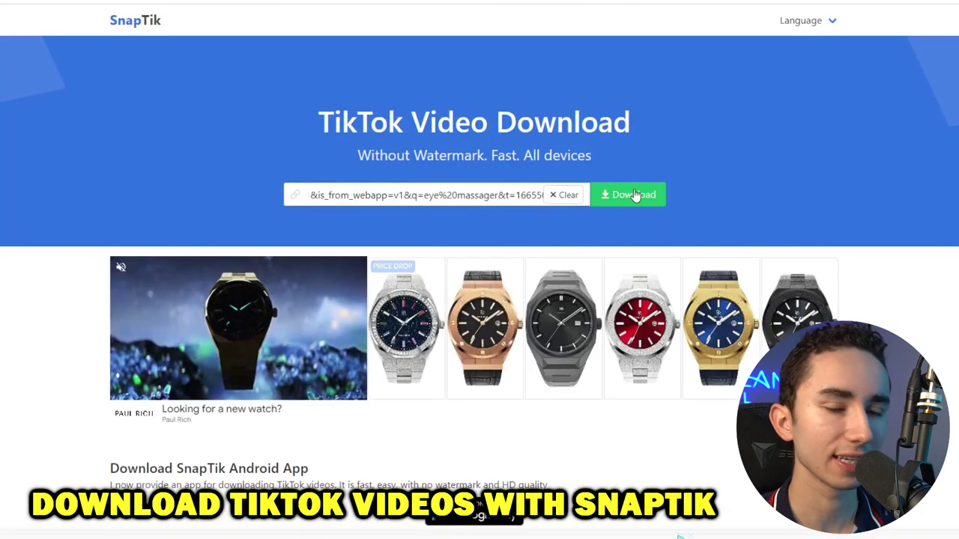
click(626, 195)
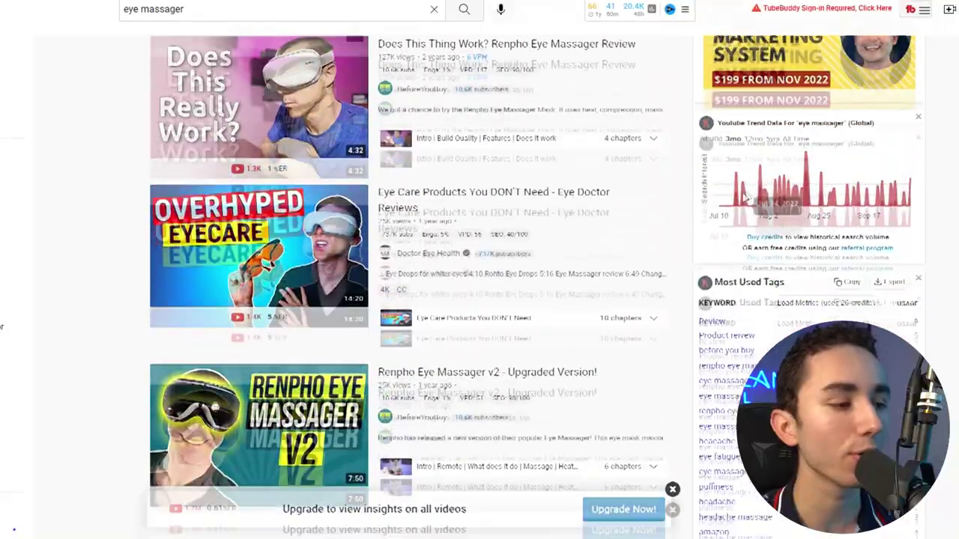
Browse the YouTube results for eye massager and view the video "Suffer from Headaches? Trying the RENPHO Eye Massager!".
scroll(467, 237, down, 2)
scroll(447, 170, down, 3)
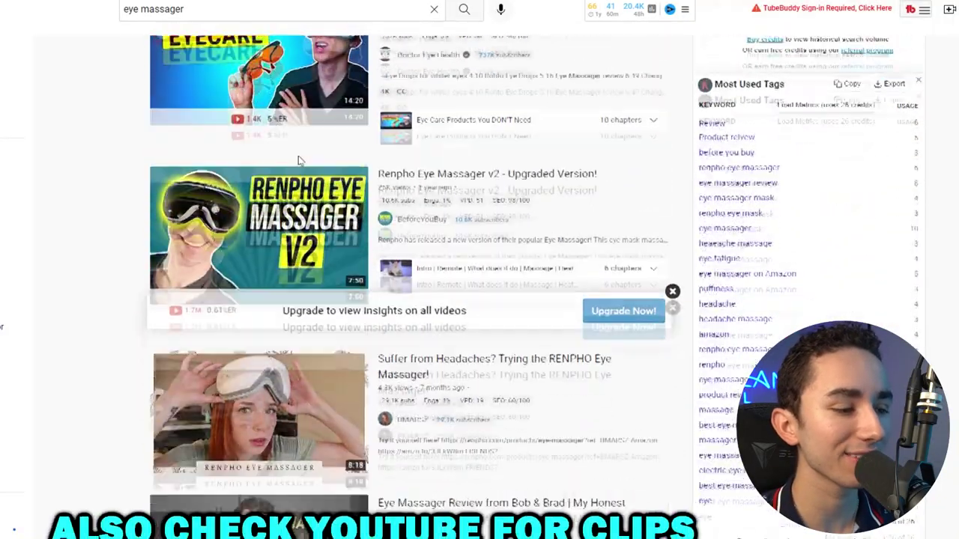
scroll(209, 278, down, 2)
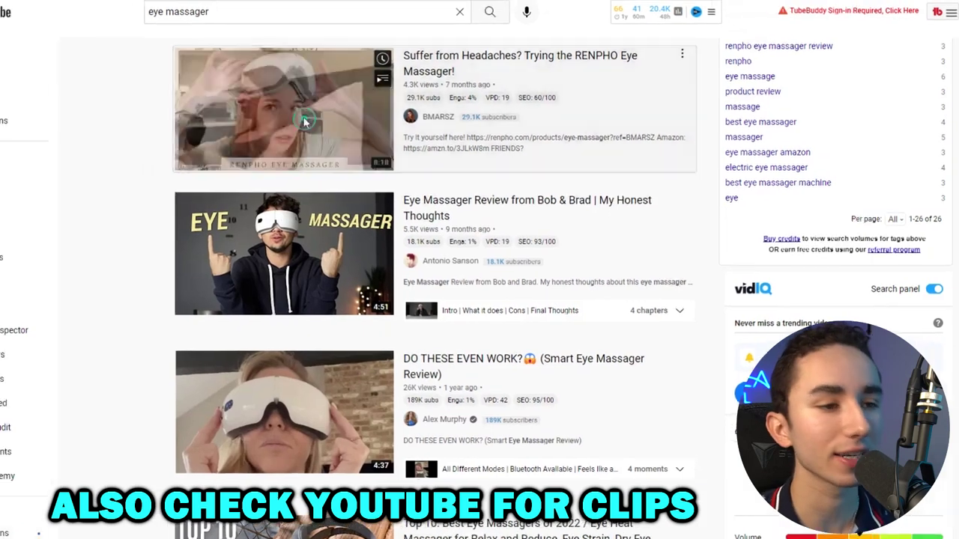
click(281, 122)
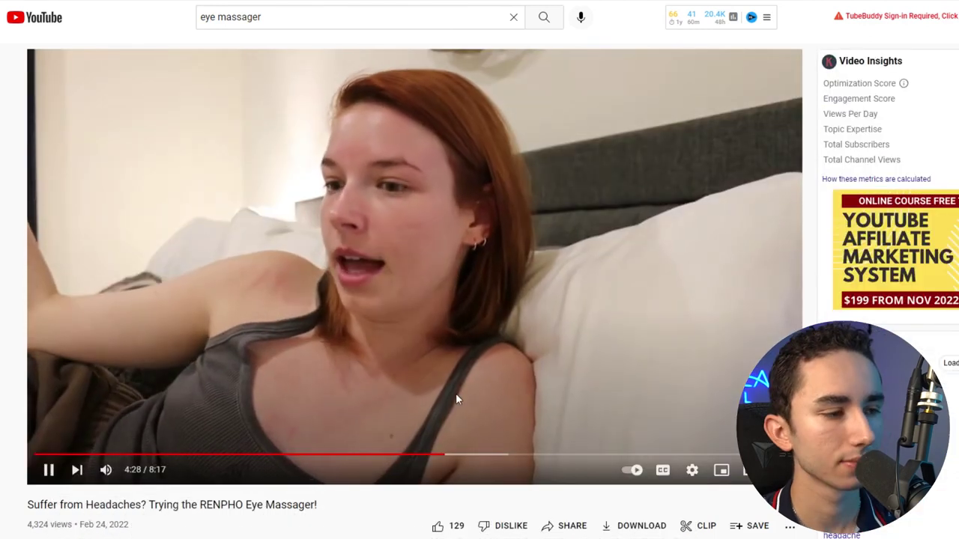
click(456, 398)
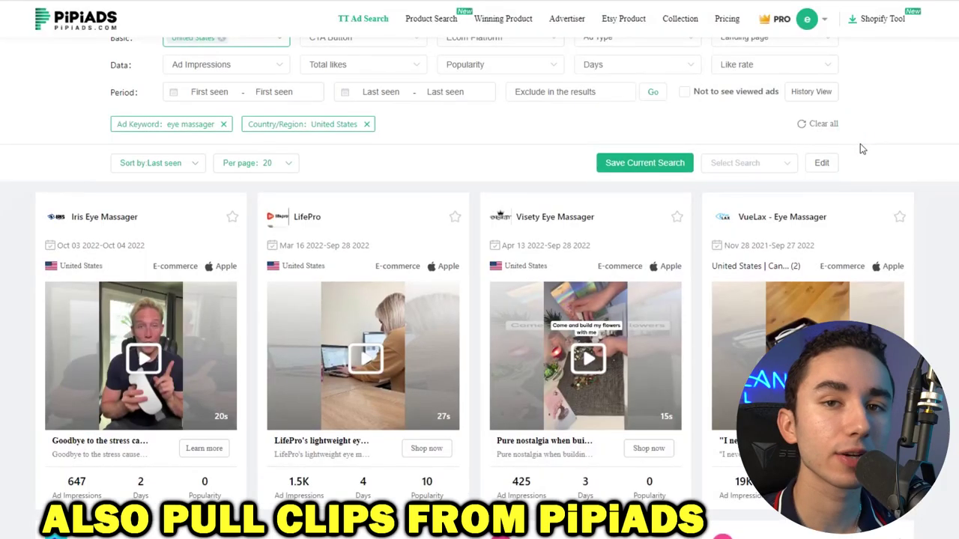
Review the PiPiADS search filters and ad results for the keyword eye massager in the United States.
scroll(860, 150, down, 3)
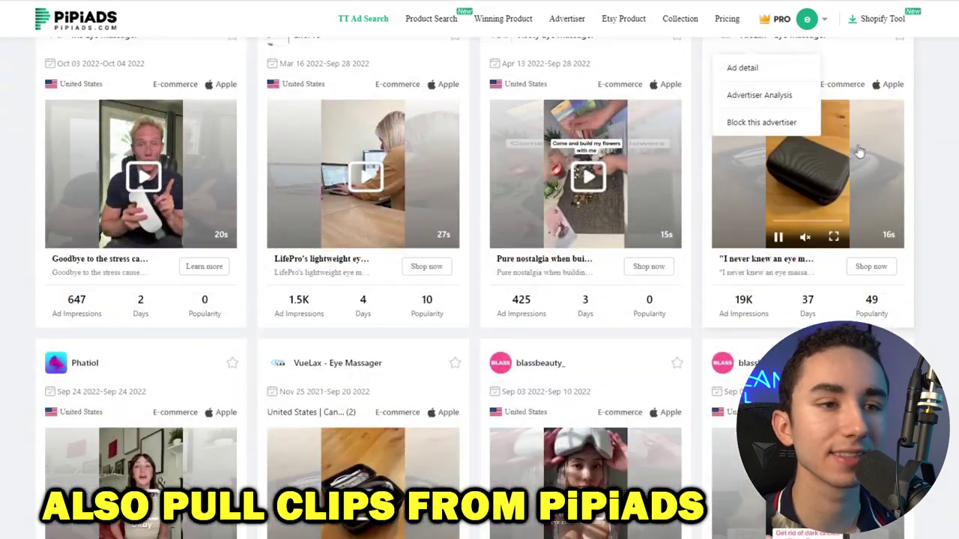
scroll(411, 226, up, 3)
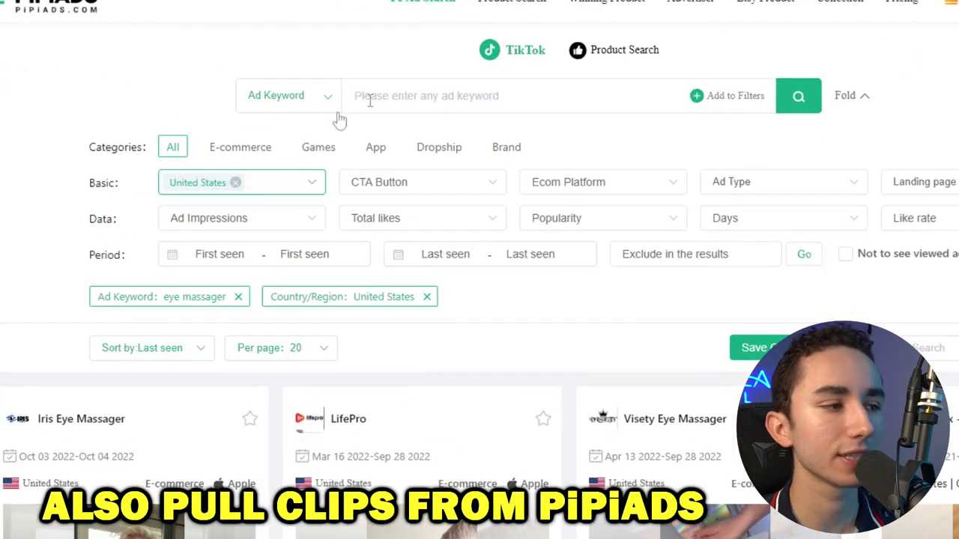
scroll(483, 266, down, 5)
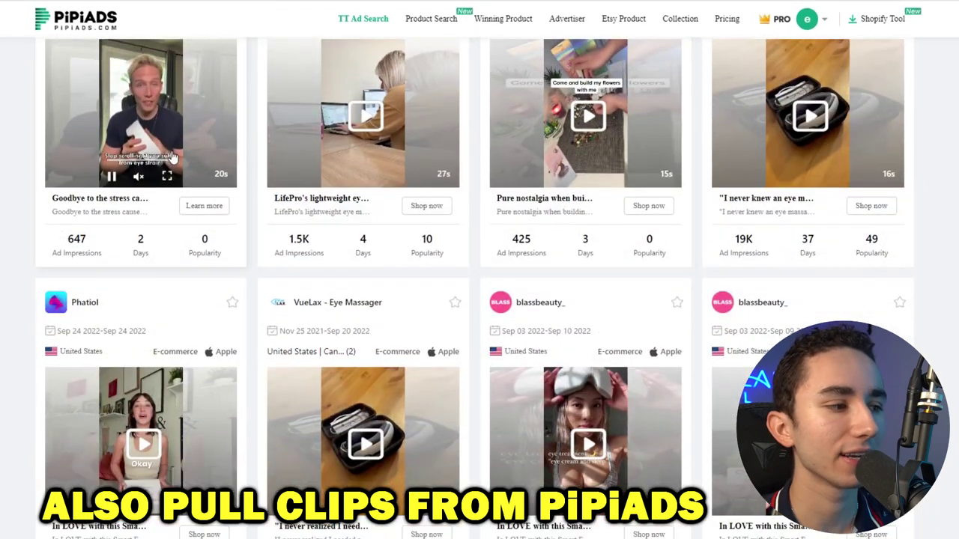
Open the Iris Eye Massager ad in PiPiADS and skim through its video at several points.
click(172, 157)
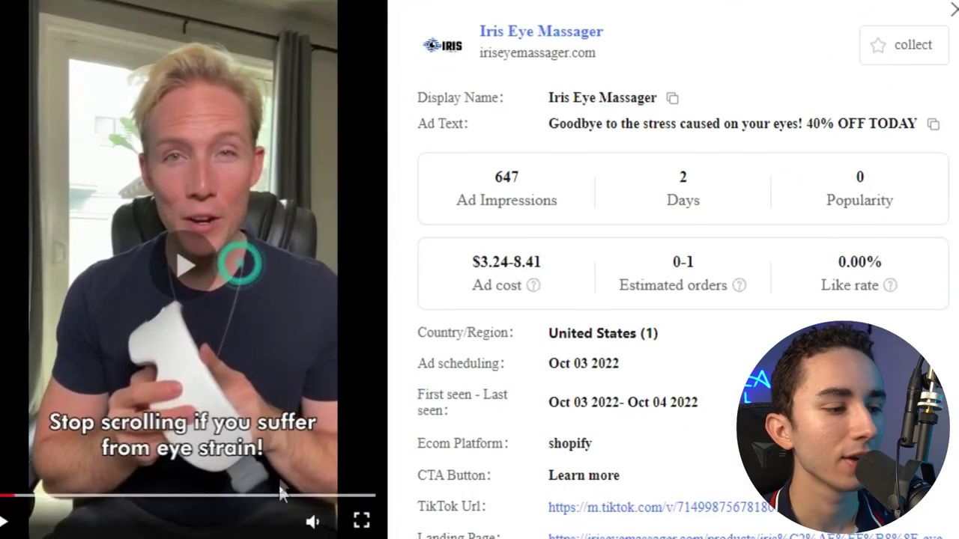
click(185, 313)
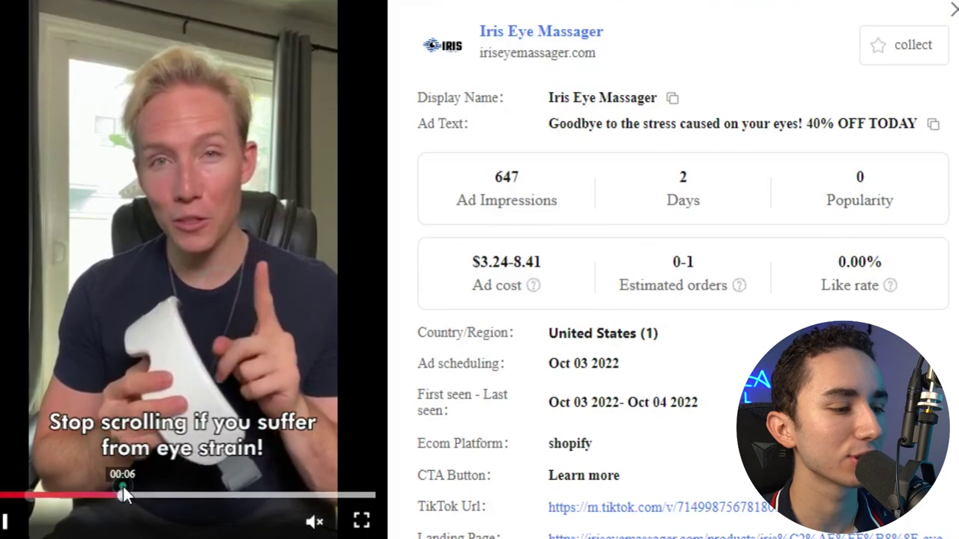
click(122, 496)
click(192, 497)
click(247, 495)
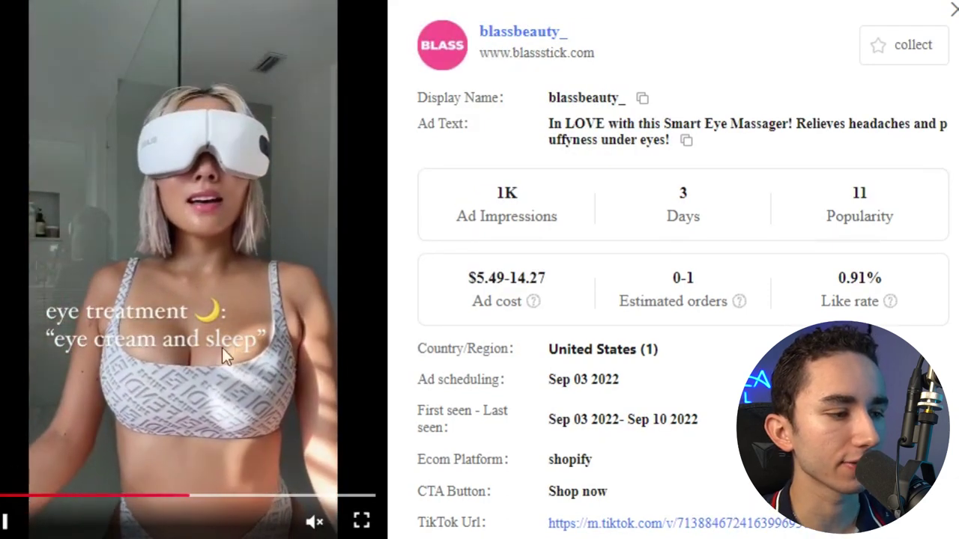
Preview the blassbeauty_ and InnovaEye eye massager ads and open the InnovaEye ad's TikTok URL.
click(190, 371)
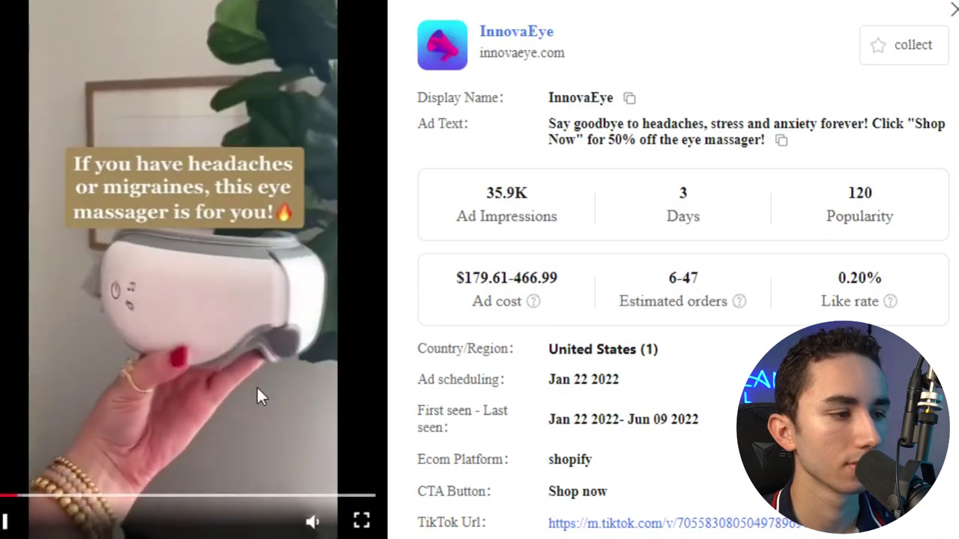
click(256, 388)
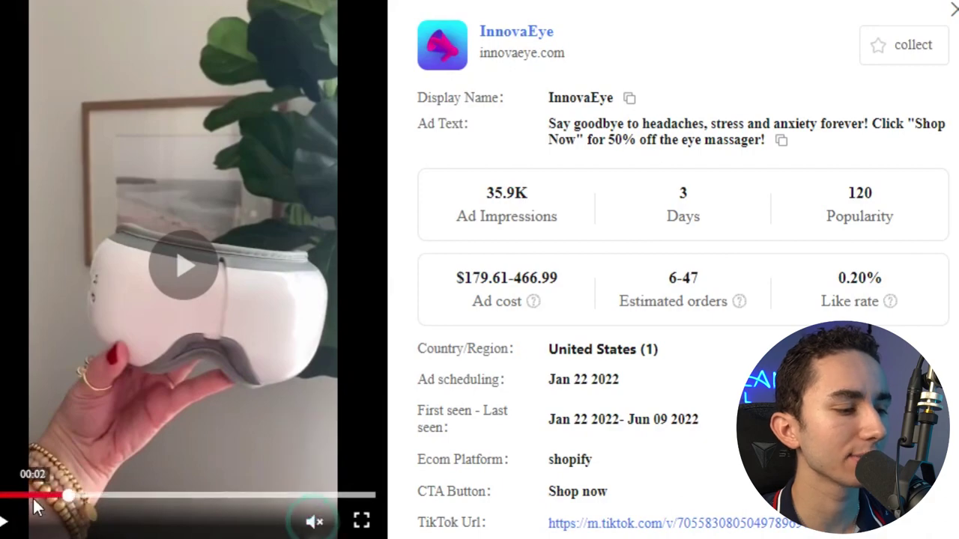
key(Escape)
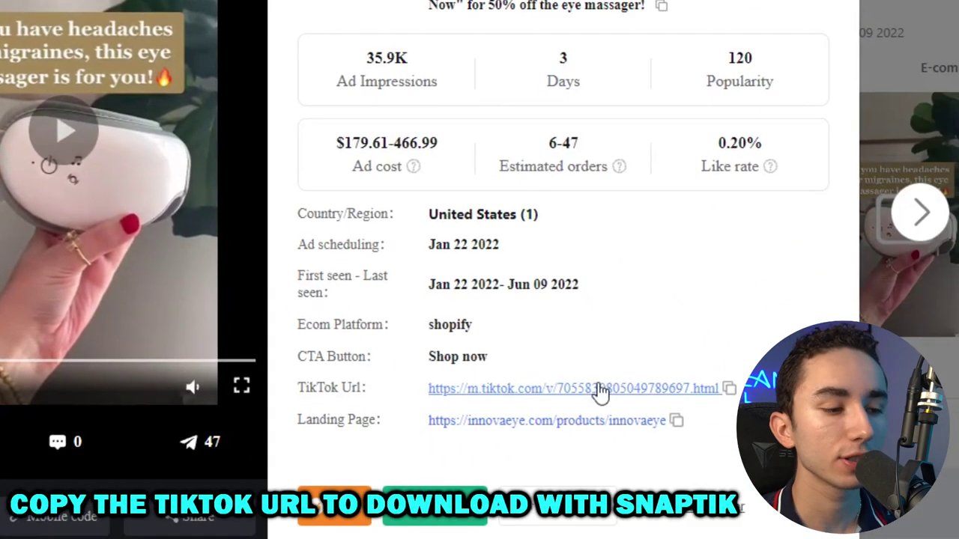
click(599, 389)
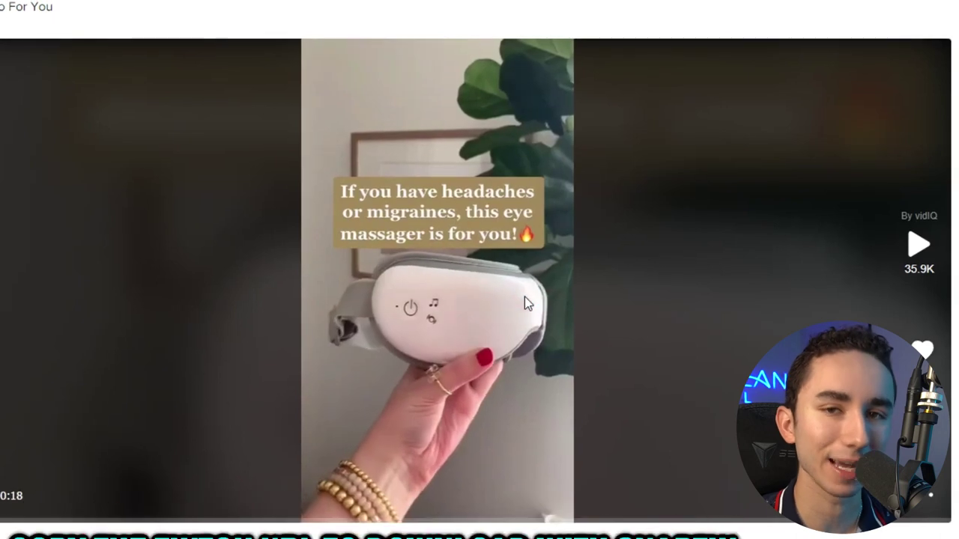
Go to the moodmassuse ad in PiPiADS and skim its video to the "It feels this good:" clip.
click(943, 319)
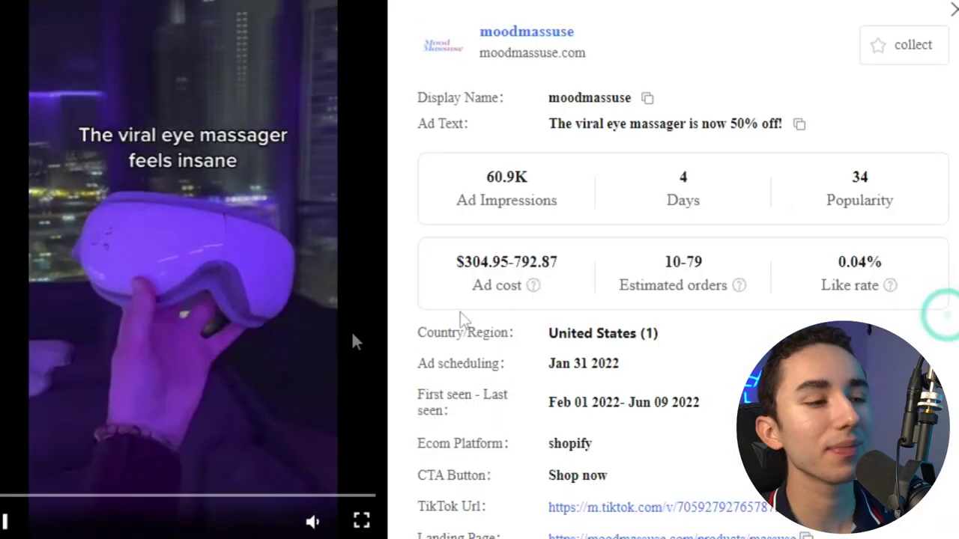
click(161, 262)
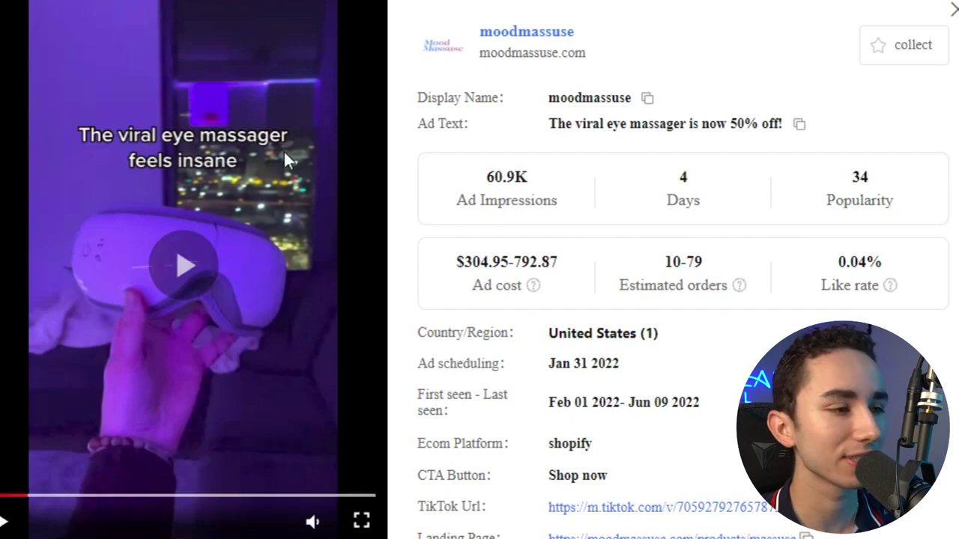
click(105, 494)
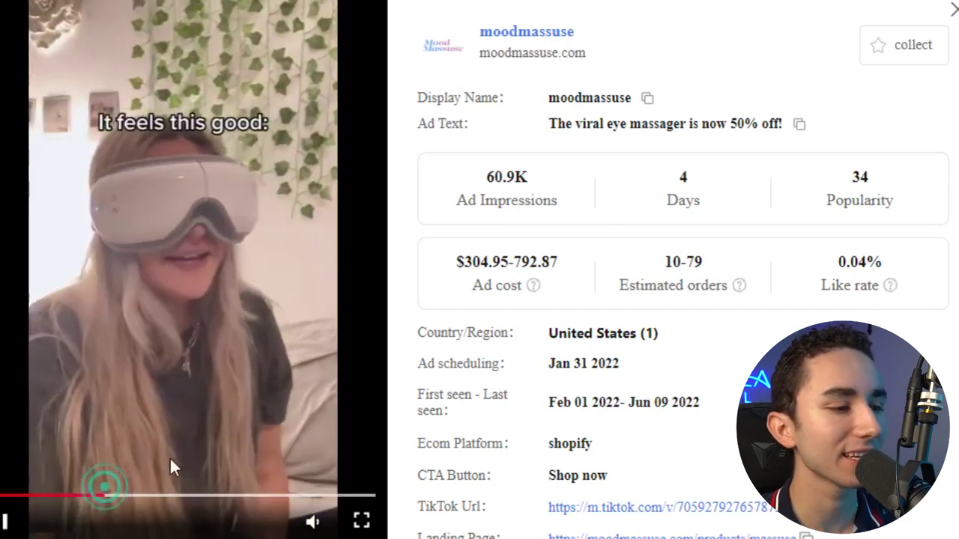
click(169, 354)
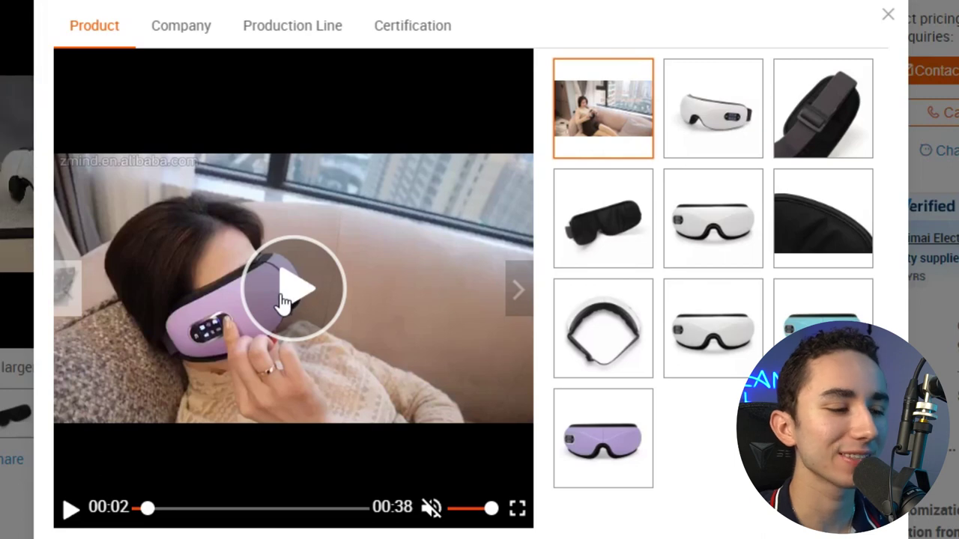
Play the Alibaba supplier's purple eye massager video, toggle its sound, and review the 25-second clip of a woman presenting the white massager.
click(332, 364)
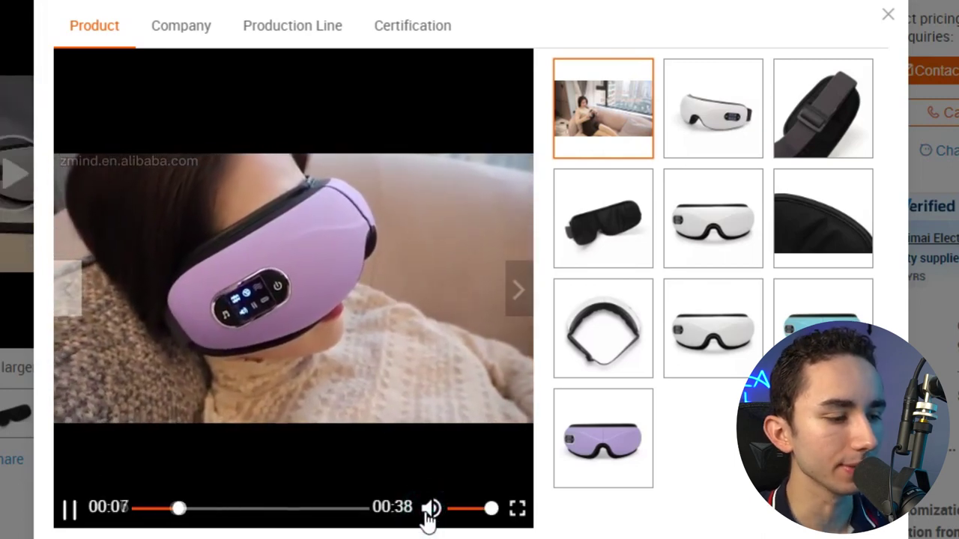
click(431, 510)
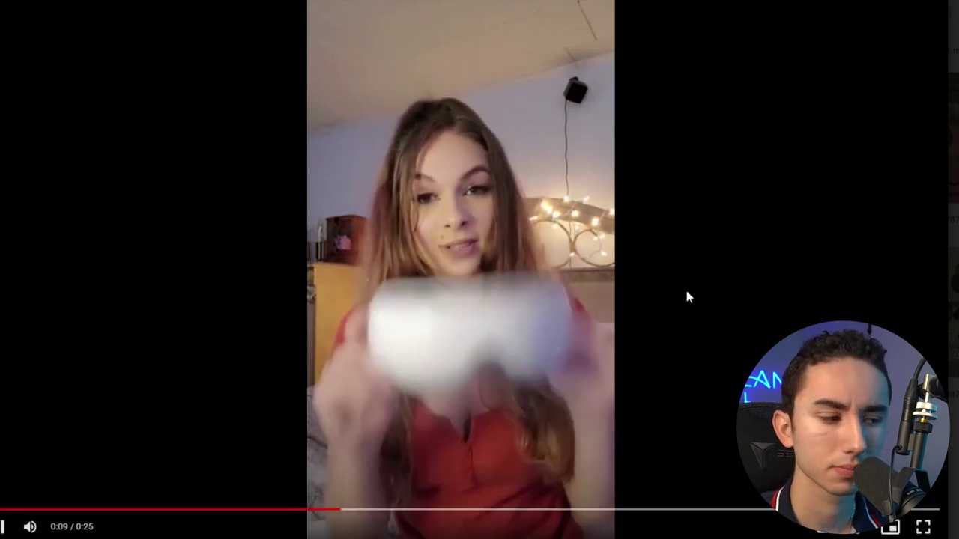
click(607, 283)
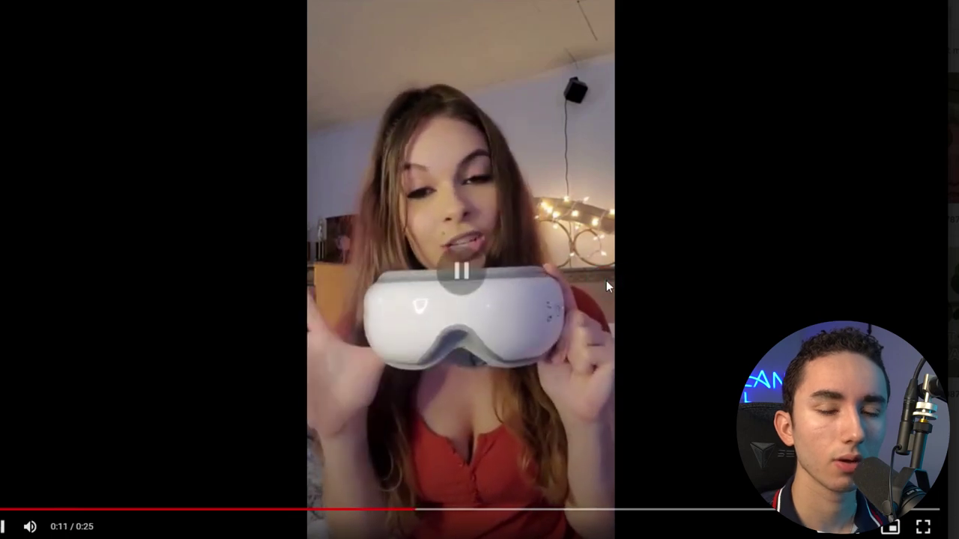
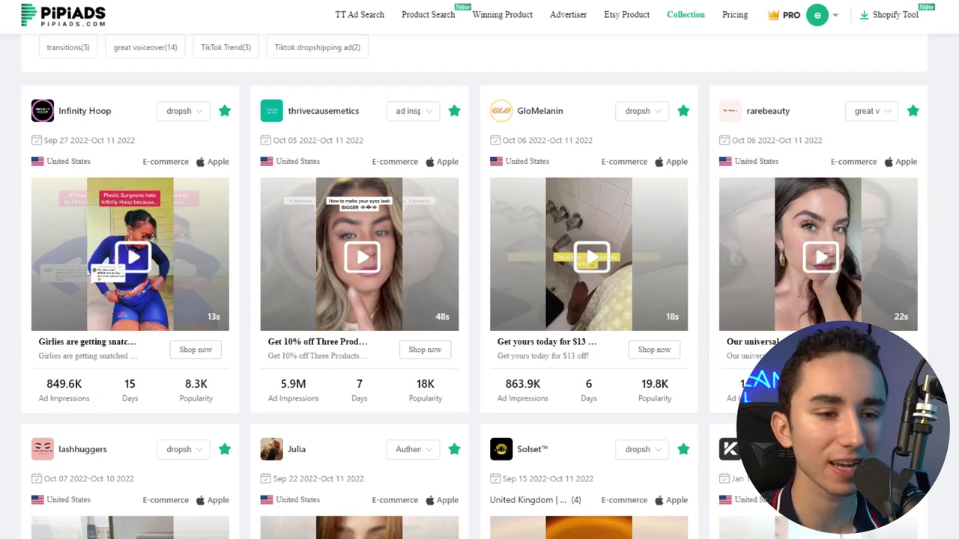
Browse the saved ads and ad groups in the PiPiADS collection.
scroll(950, 218, down, 3)
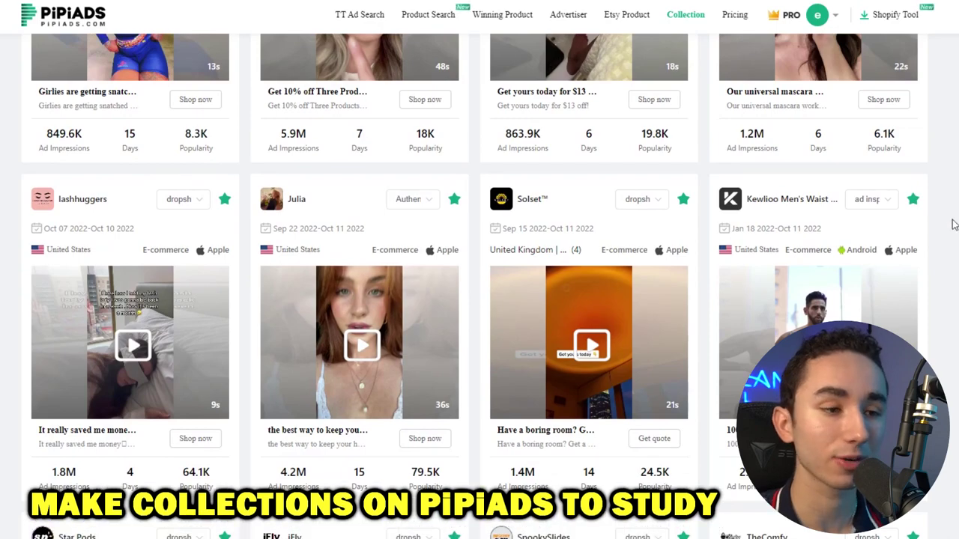
scroll(946, 284, up, 5)
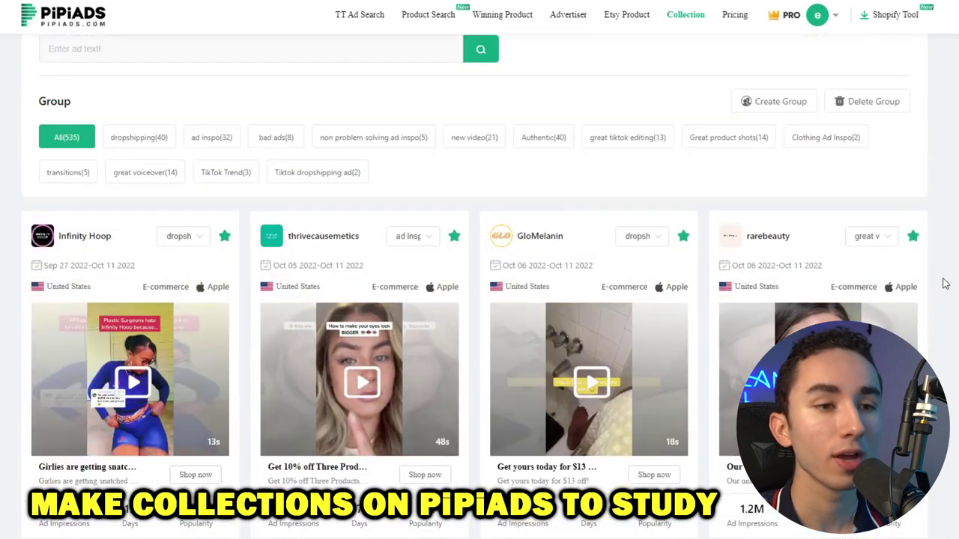
scroll(946, 284, up, 1)
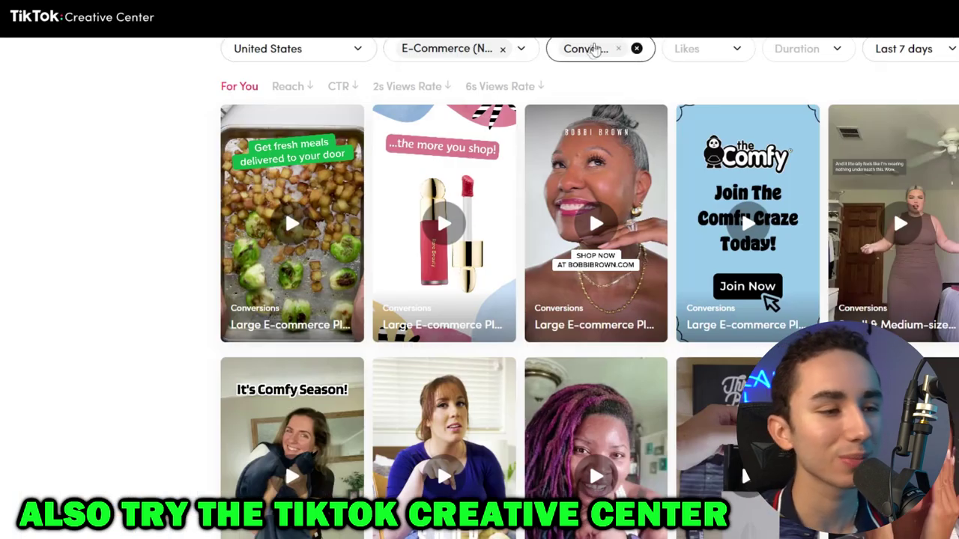
Browse the United States e-commerce conversion ads in TikTok Creative Center and play the shapewear ad with its sound muted.
scroll(725, 136, down, 3)
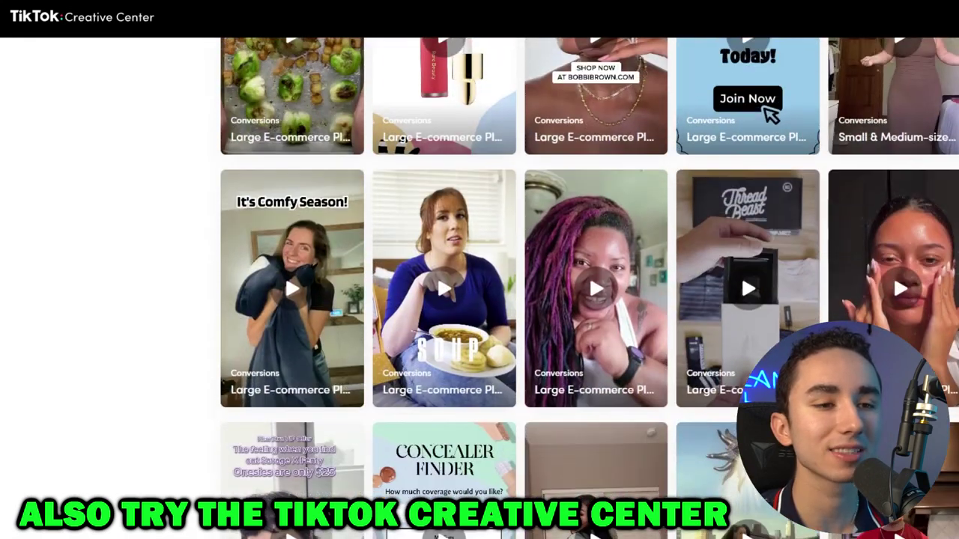
scroll(495, 288, down, 1)
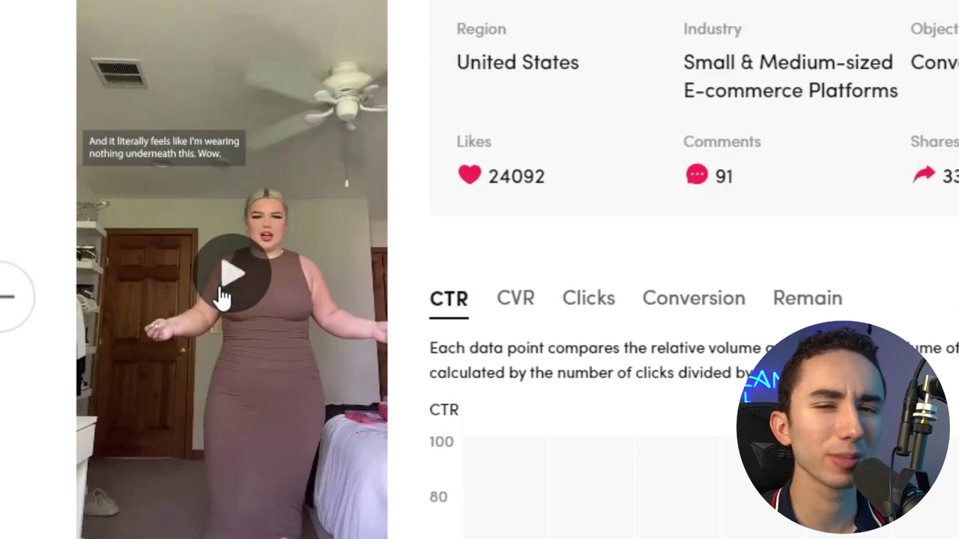
click(223, 298)
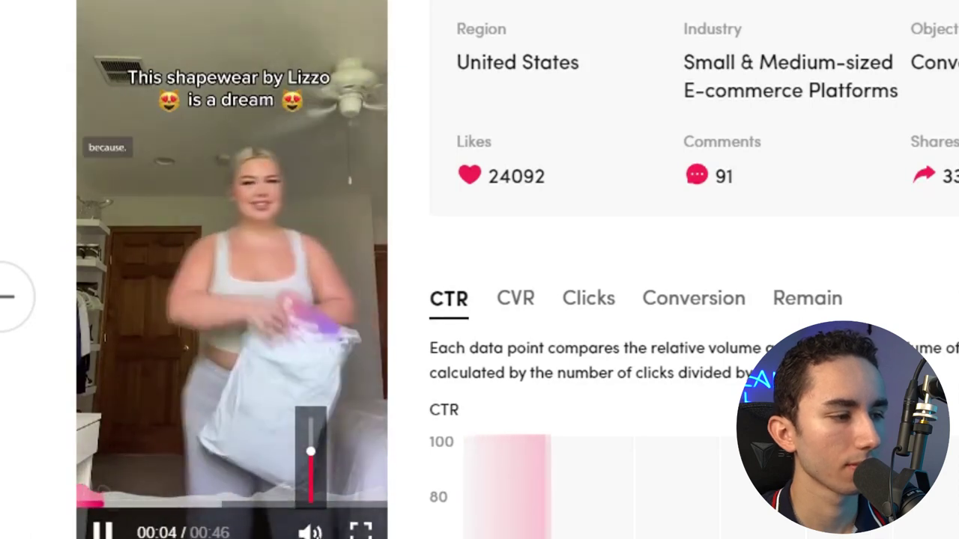
click(311, 532)
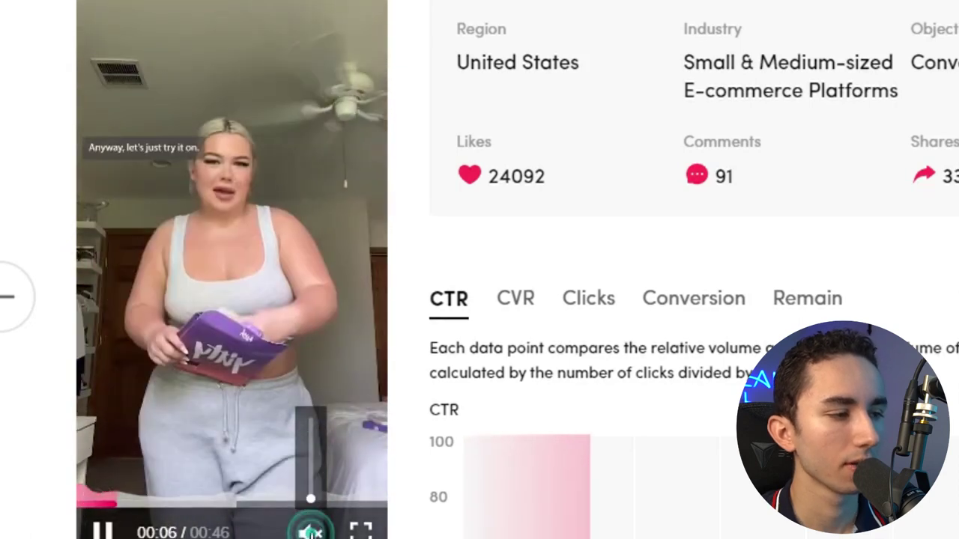
click(215, 353)
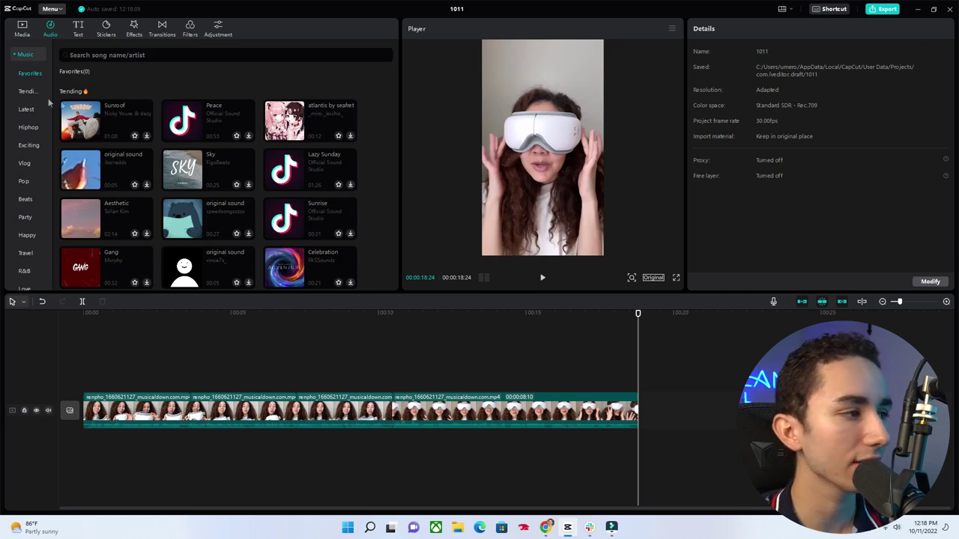
In CapCut, add a default text above the last clip at about 15 seconds and place the playhead within it.
click(80, 30)
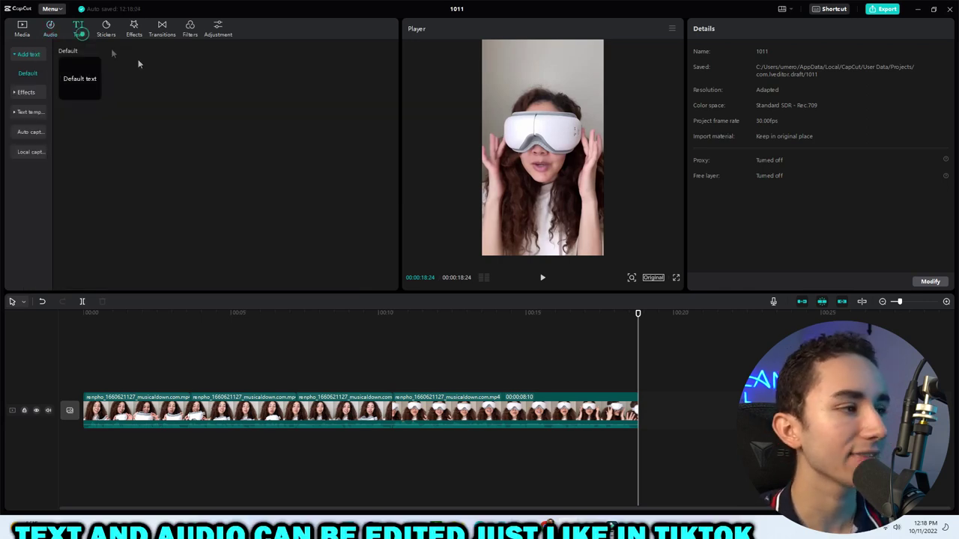
drag(90, 79, 524, 384)
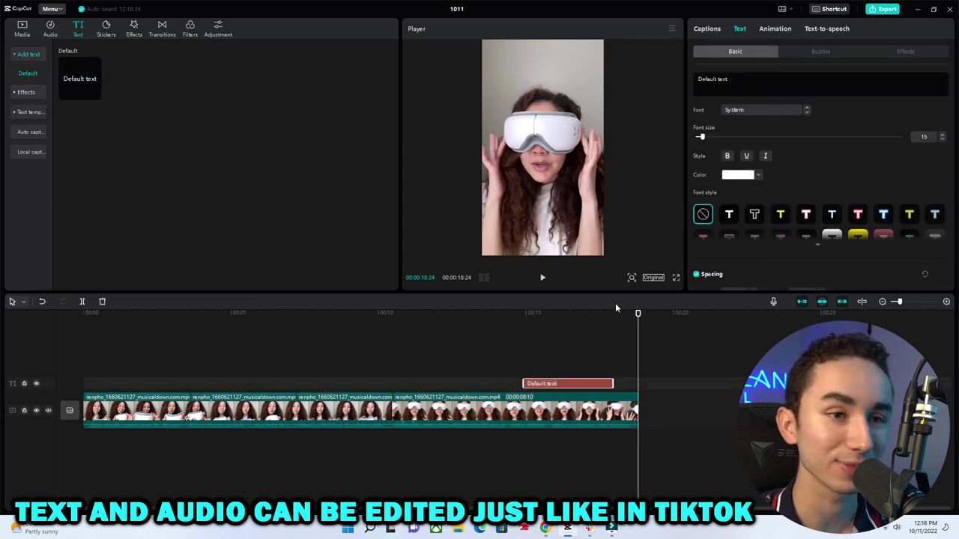
click(552, 312)
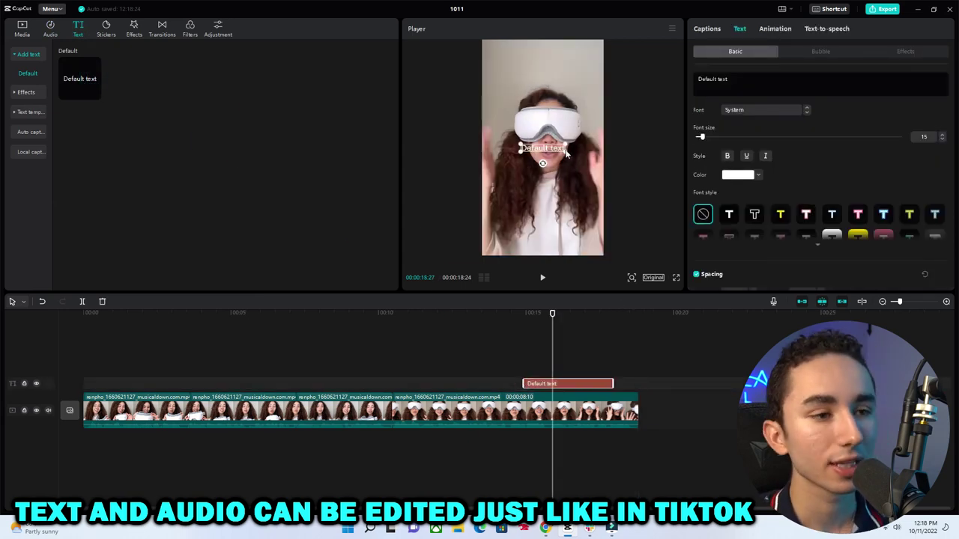
Compare white, yellow and pink font styles on the default text and apply the yellow style with black outline.
click(729, 215)
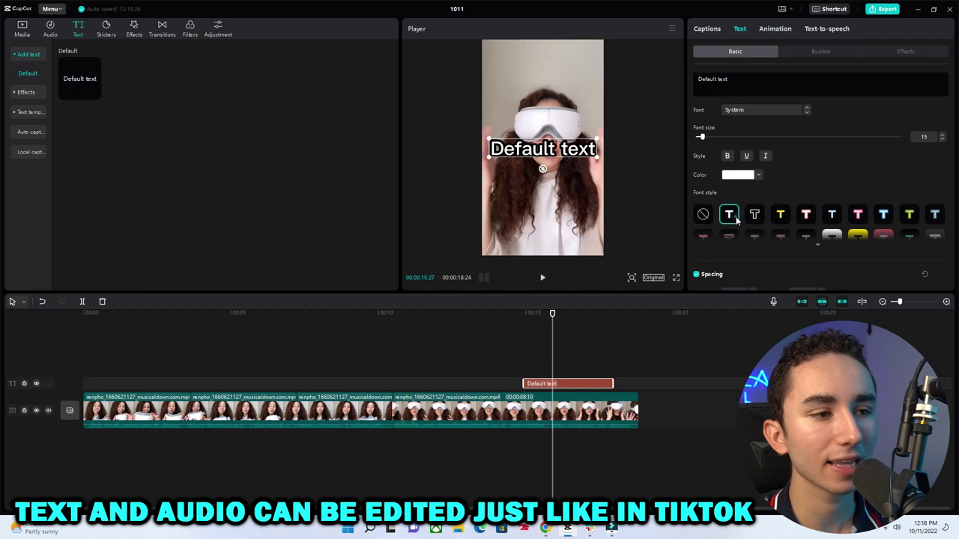
click(782, 215)
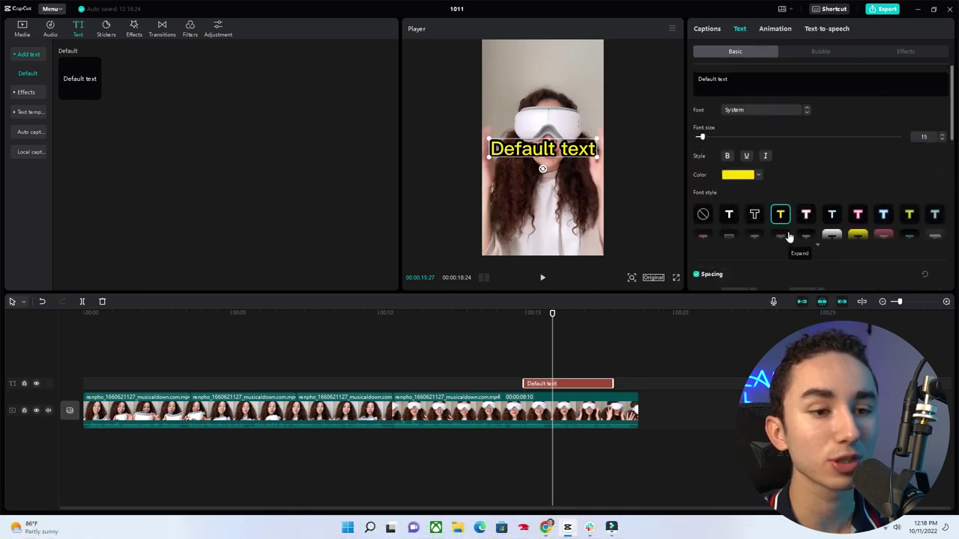
click(788, 238)
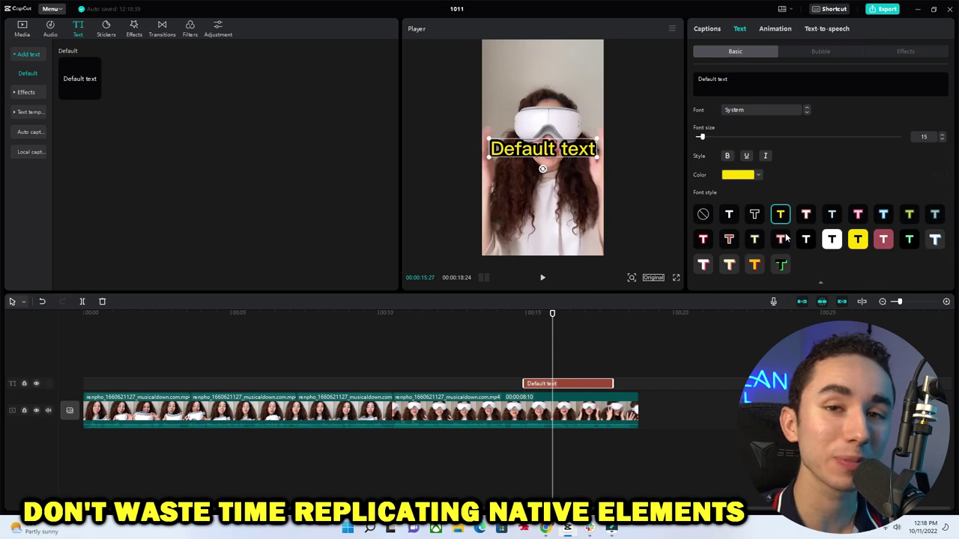
click(781, 238)
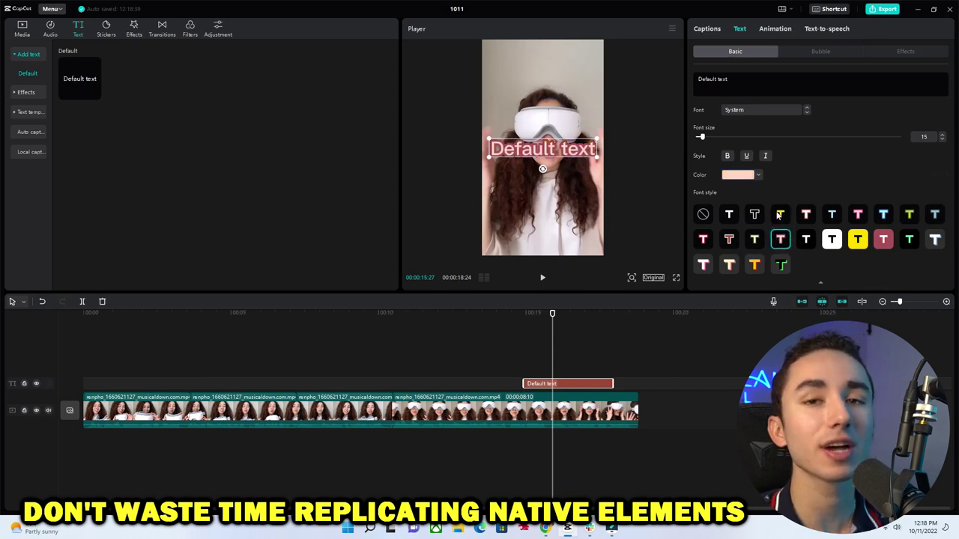
click(781, 215)
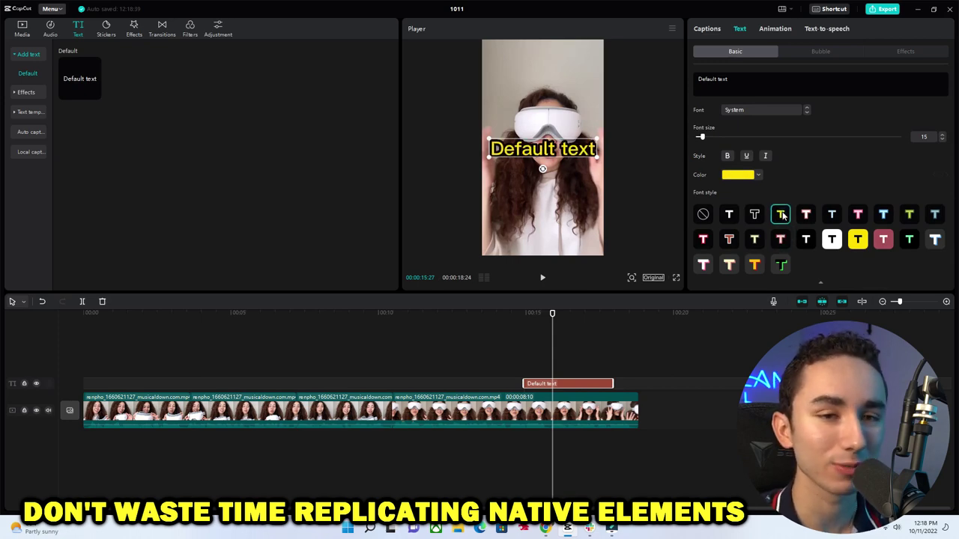
View the text's entrance animations and select the Jessie text-to-speech voice for it.
click(776, 30)
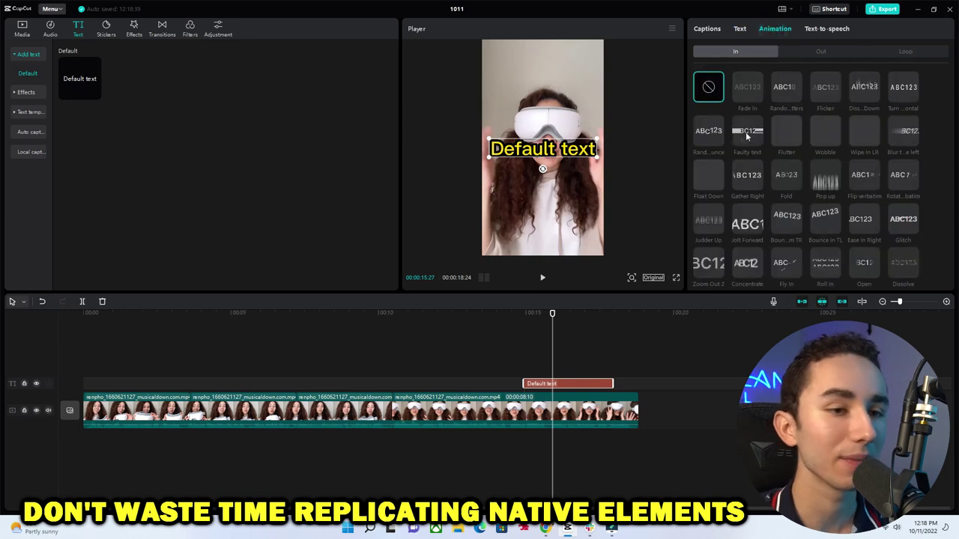
click(821, 28)
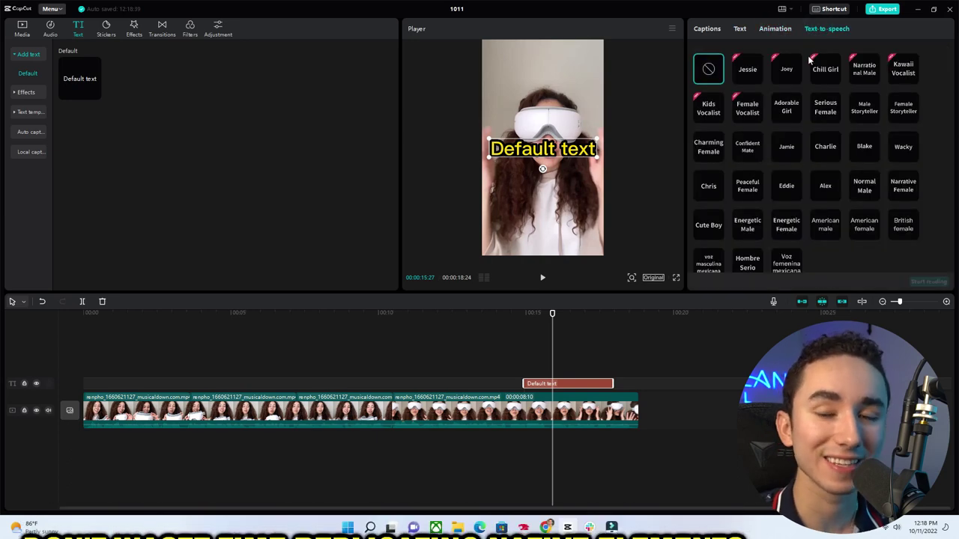
click(760, 75)
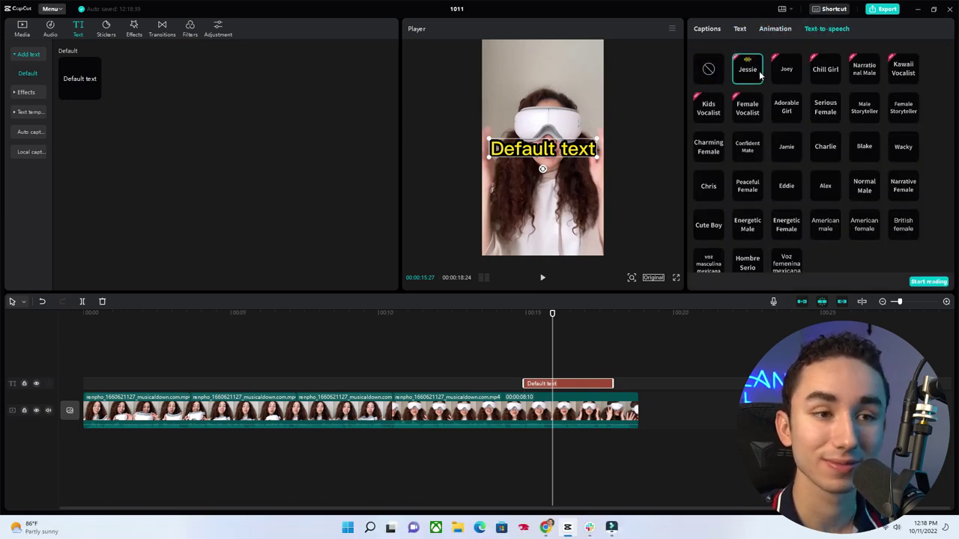
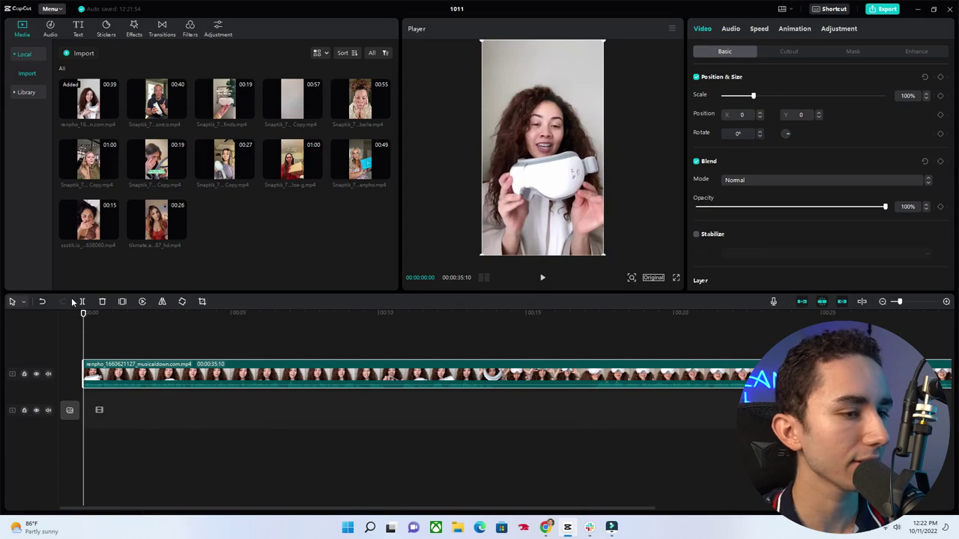
Play the renpho clip from the start and split it at 00:00:03:20.
key(space)
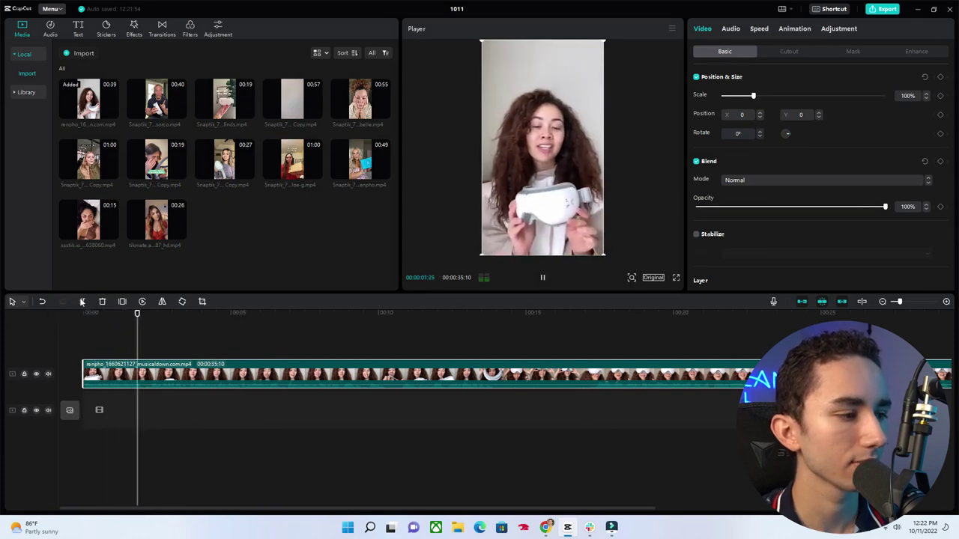
key(space)
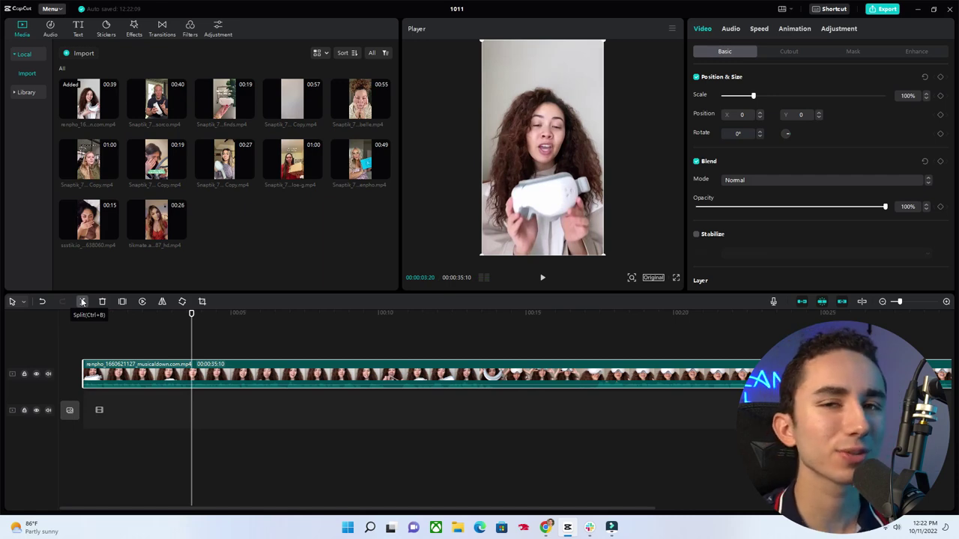
click(82, 302)
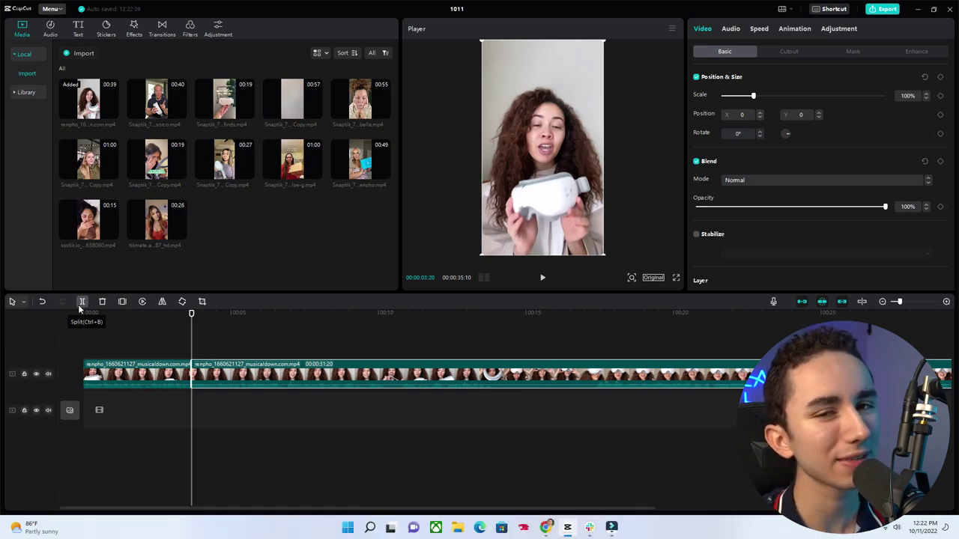
Play on past the first split and delete the renpho section from 00:00:03:20 to about 7 seconds.
key(space)
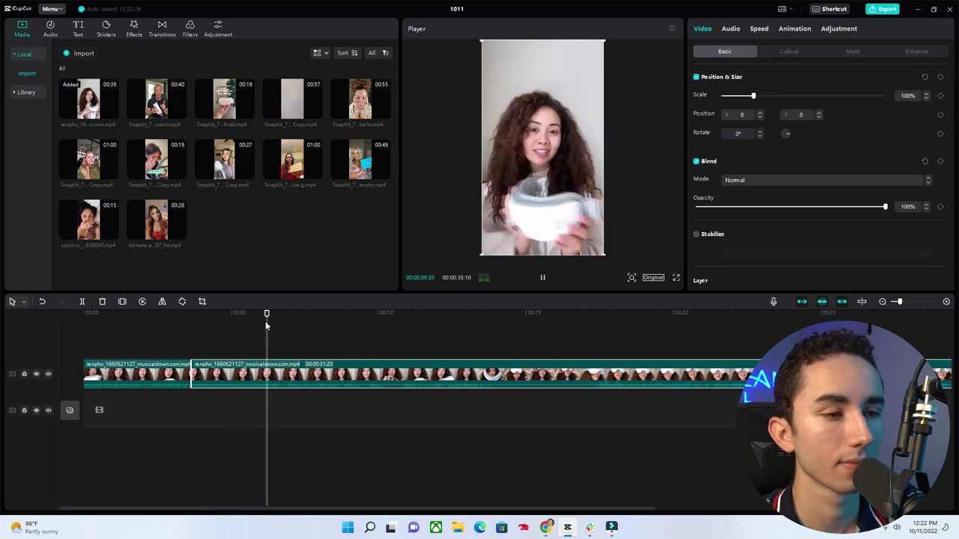
key(space)
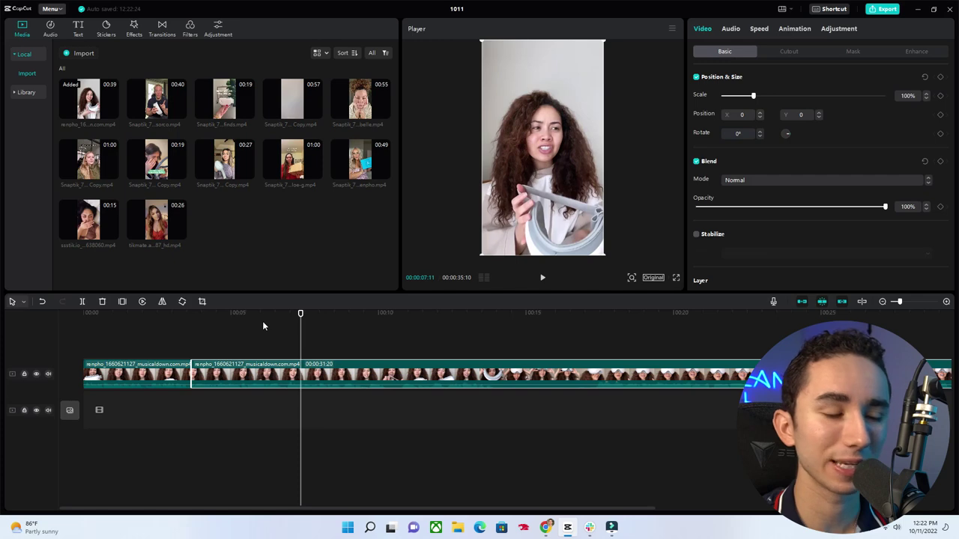
key(Delete)
Play the remaining renpho section to about 12 seconds and move the playhead back to about 9 seconds.
key(space)
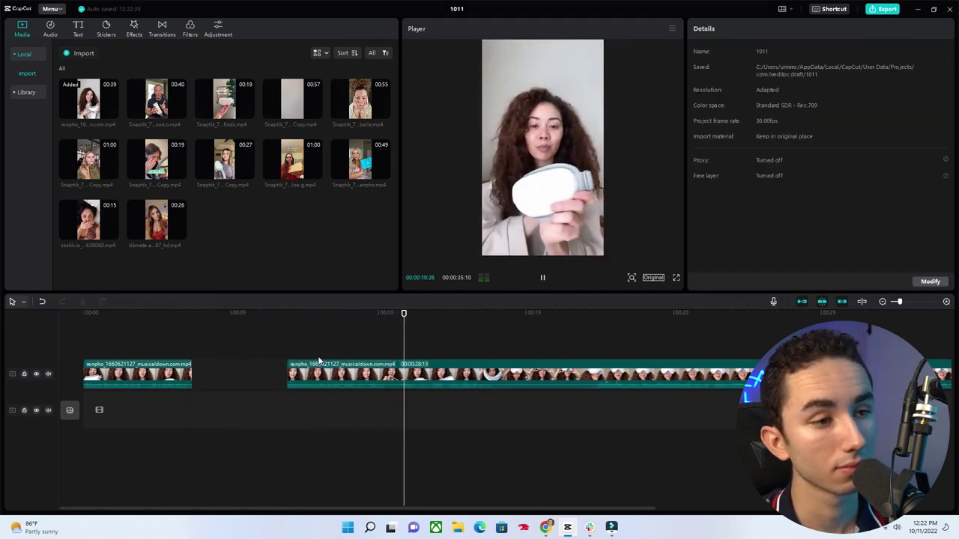
key(space)
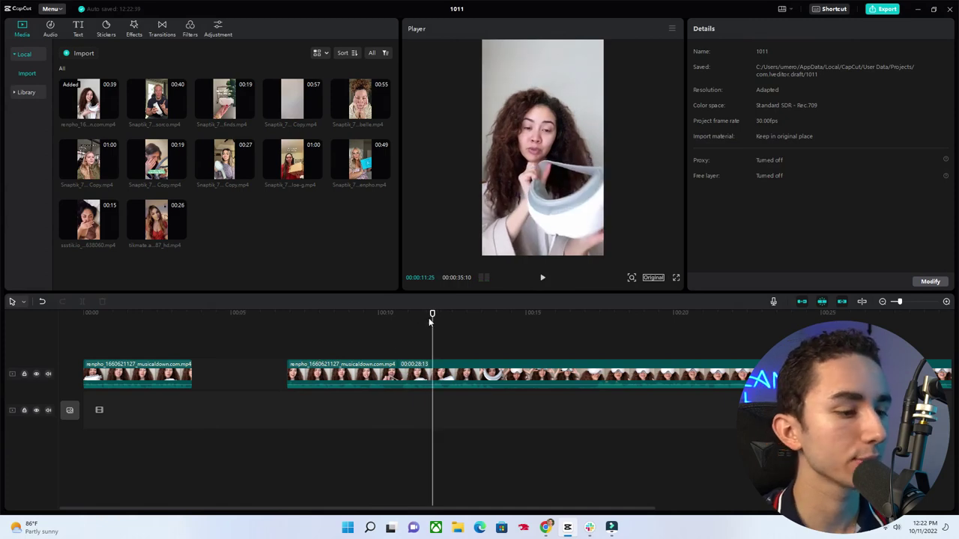
drag(434, 316, 345, 321)
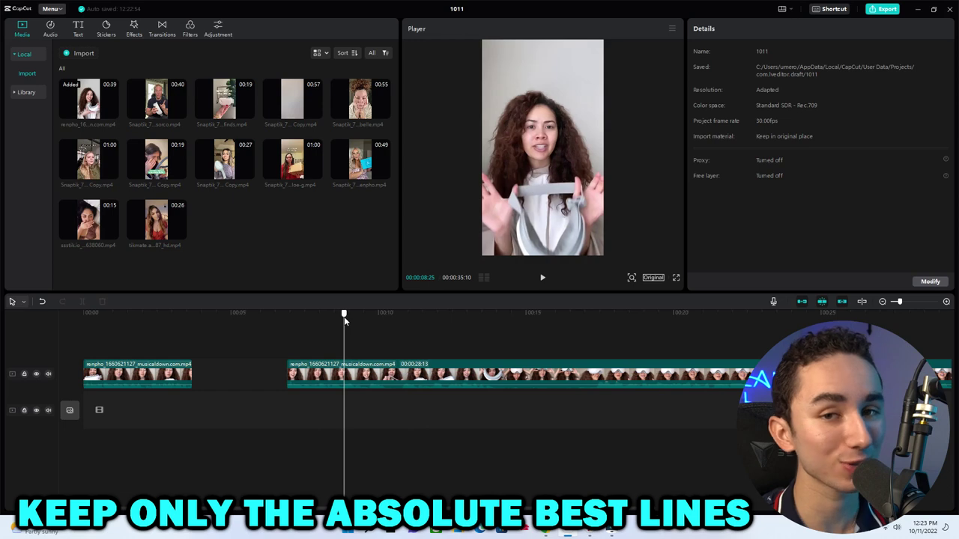
drag(345, 320, 353, 321)
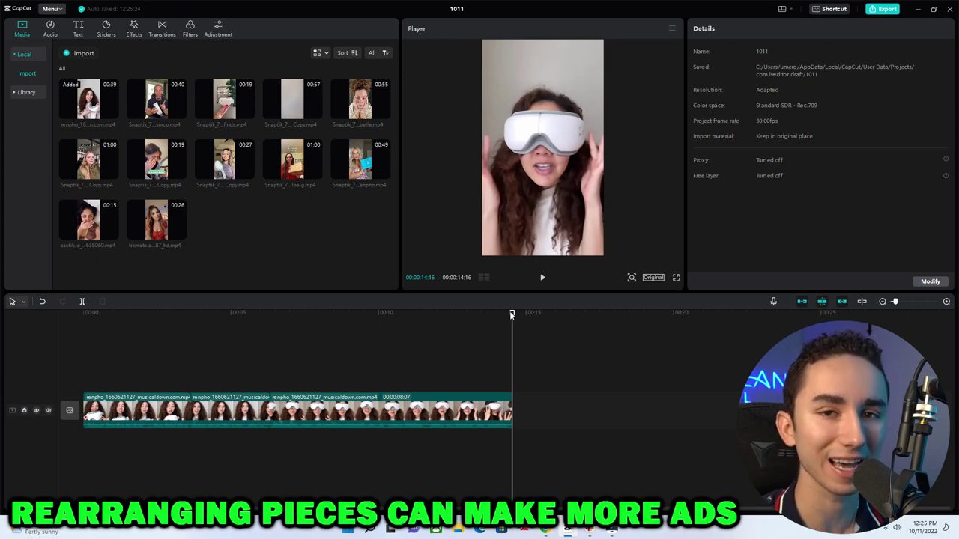
Play the opening of the invisorco clip and split it at 00:00:19:20.
key(space)
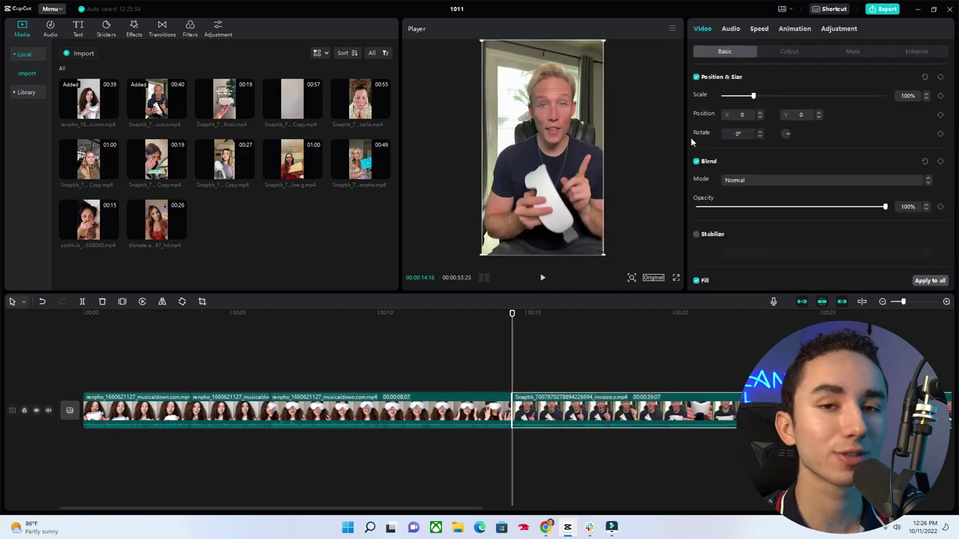
key(space)
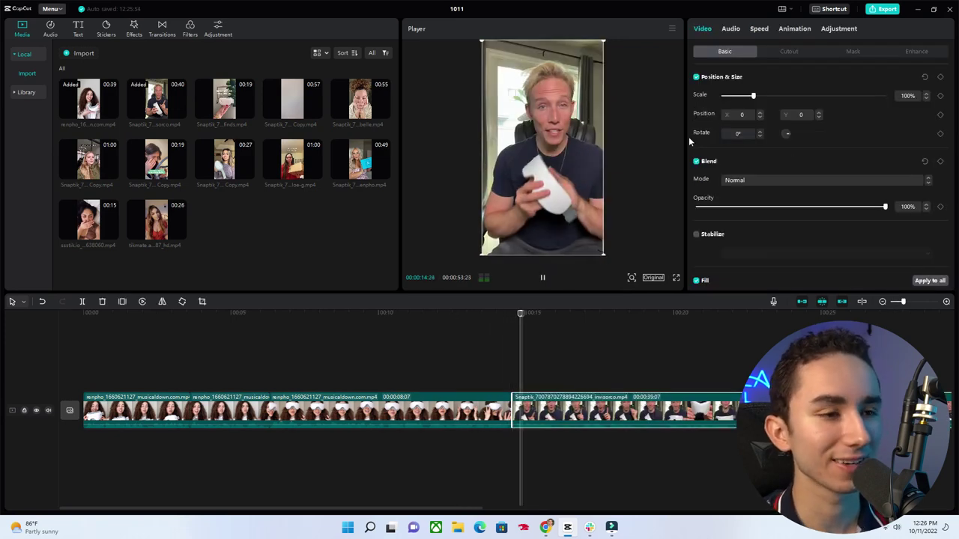
key(space)
click(81, 302)
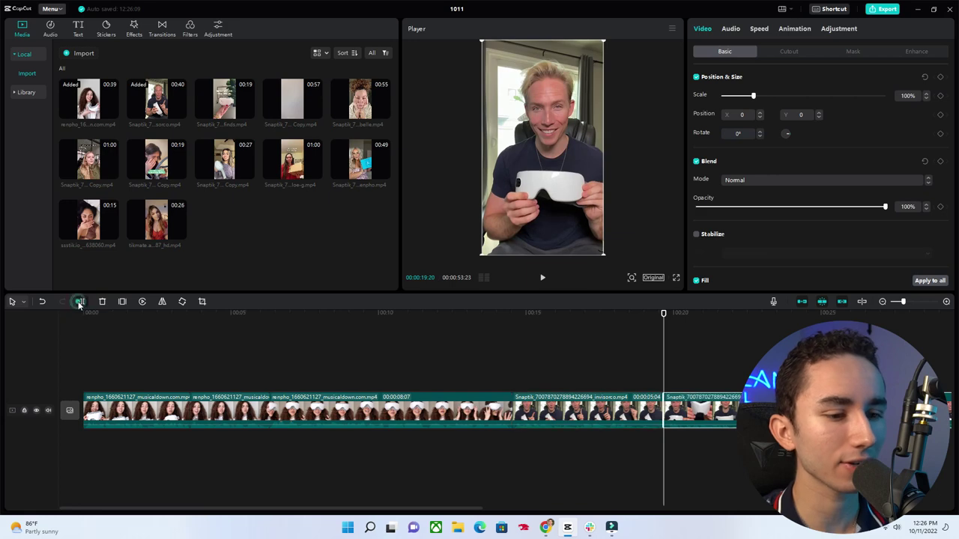
Shorten the last invisorco section from its start to 00:00:30:27 and play it to 00:00:24:16.
scroll(400, 405, right, 5)
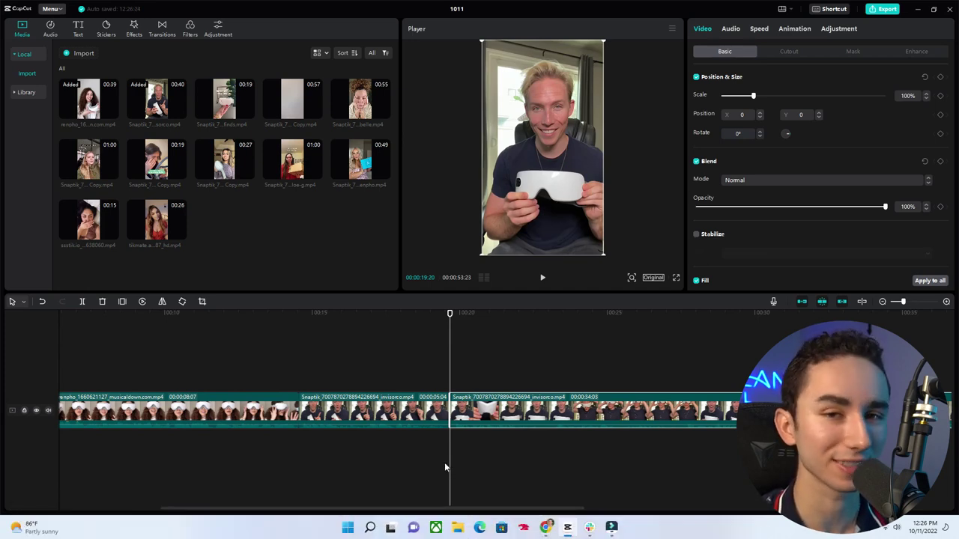
click(461, 323)
key(space)
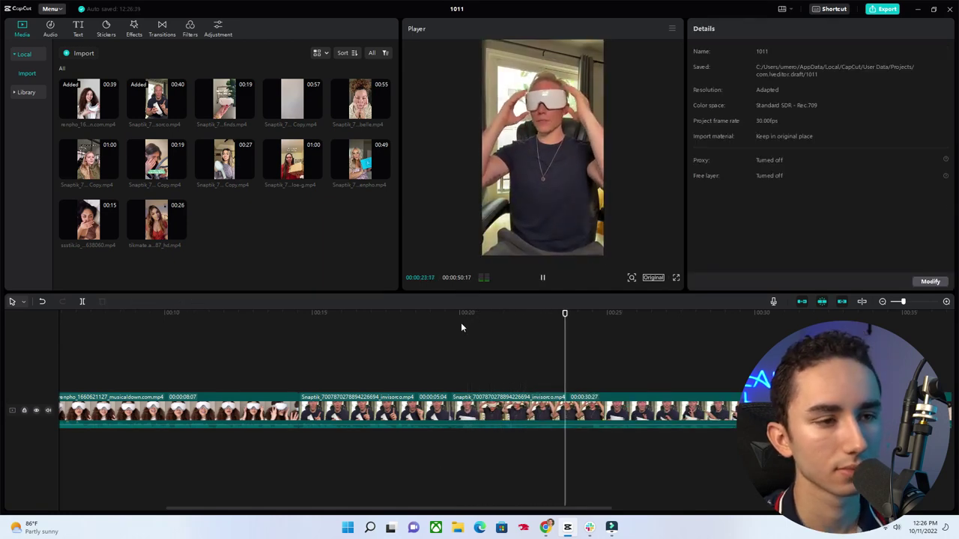
key(space)
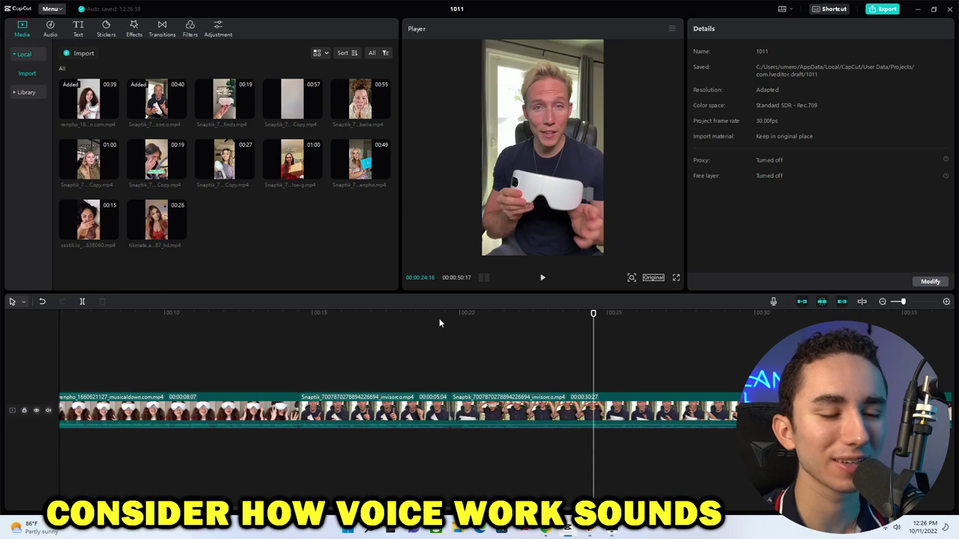
Cut the start of the last invisorco section again to leave 00:00:26:03, play it, and split it at 00:00:26:24.
click(454, 321)
key(space)
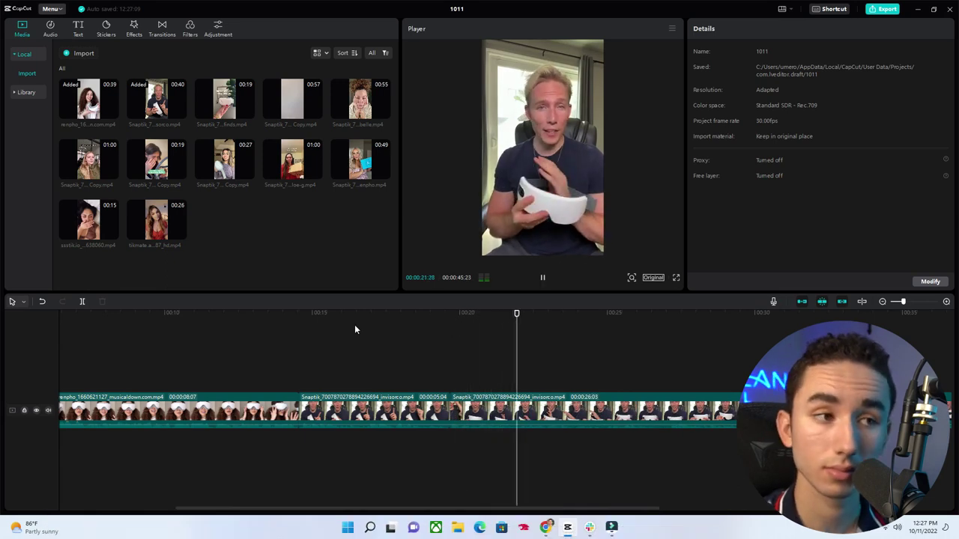
click(84, 300)
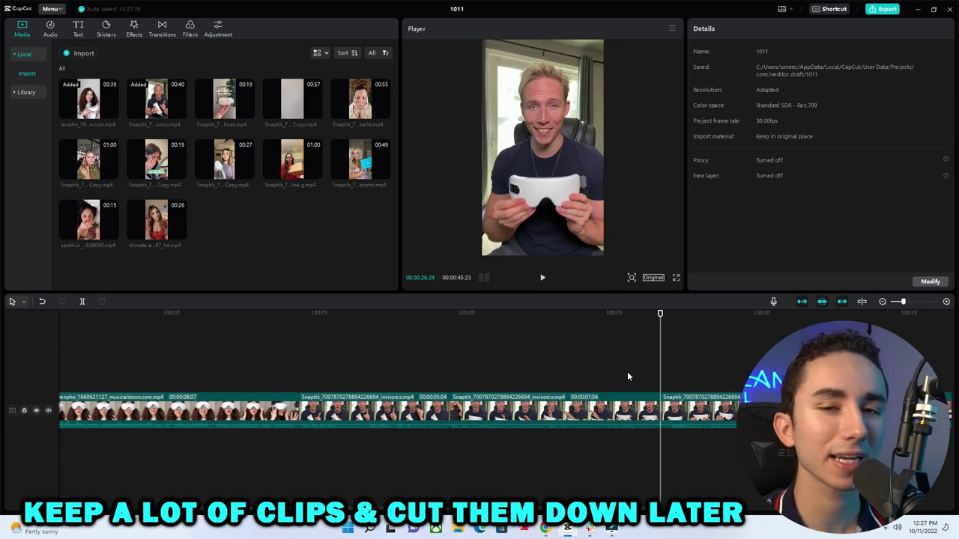
Play on past the cut and split the invisorco clip at 00:00:30:23.
key(space)
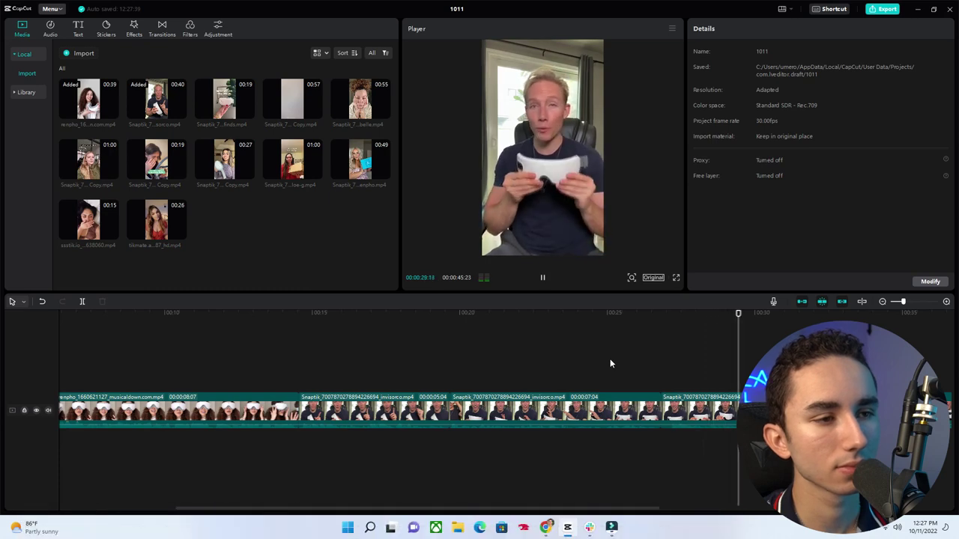
key(space)
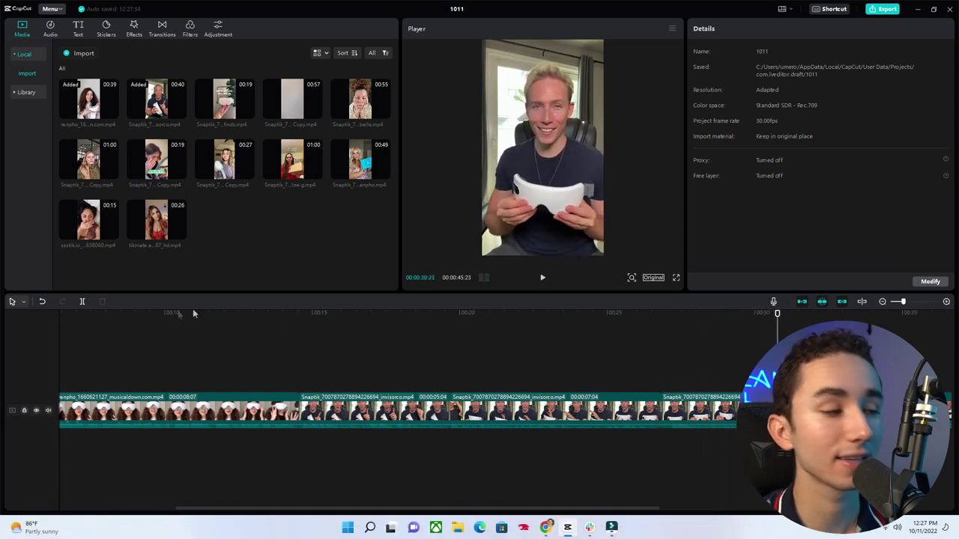
click(83, 303)
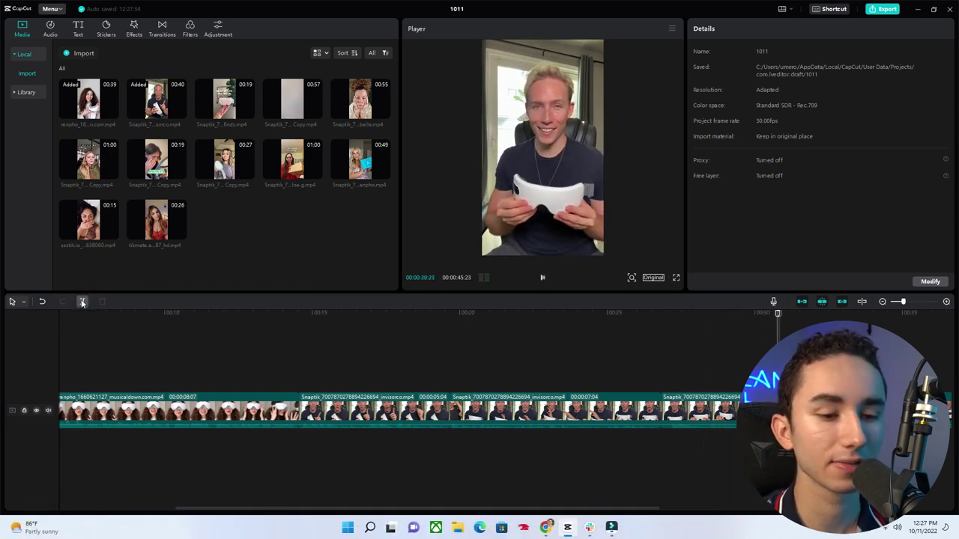
Split the invisorco clip at 00:00:35:07 and delete the button close-up section that starts at 00:00:30:23.
key(space)
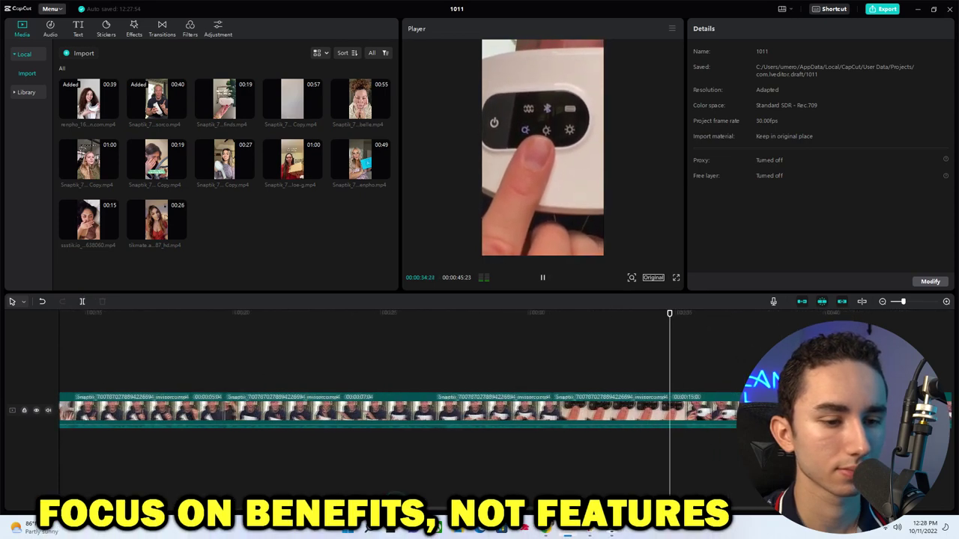
click(664, 315)
drag(664, 315, 658, 315)
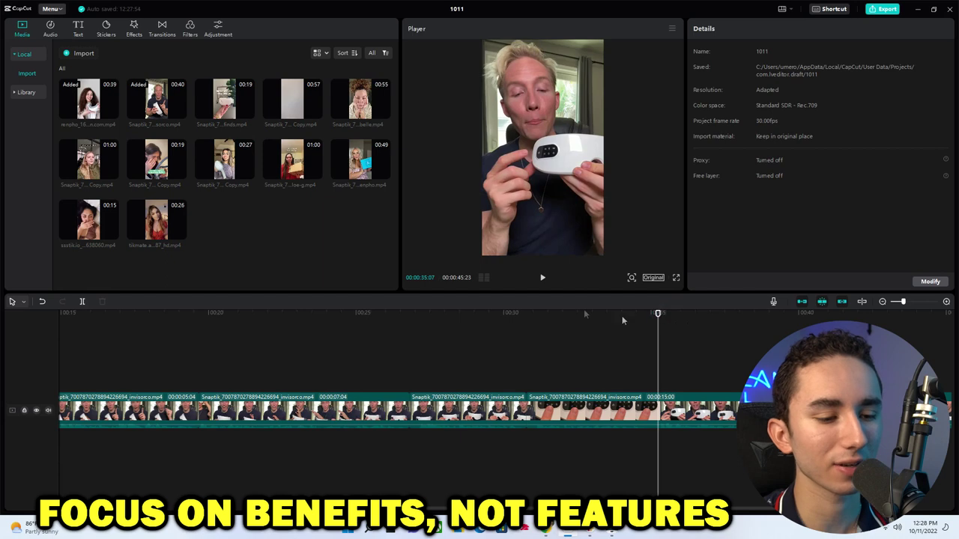
click(83, 302)
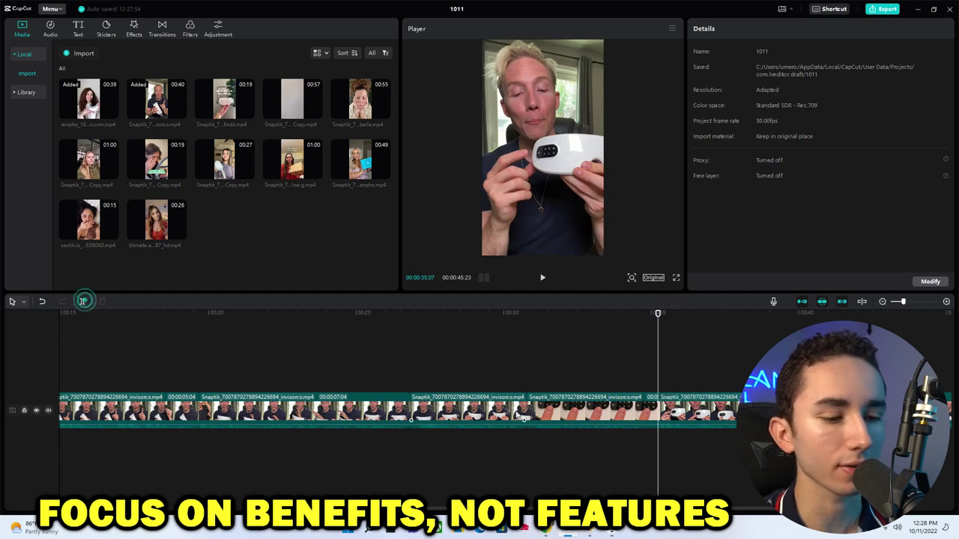
right_click(603, 412)
click(636, 356)
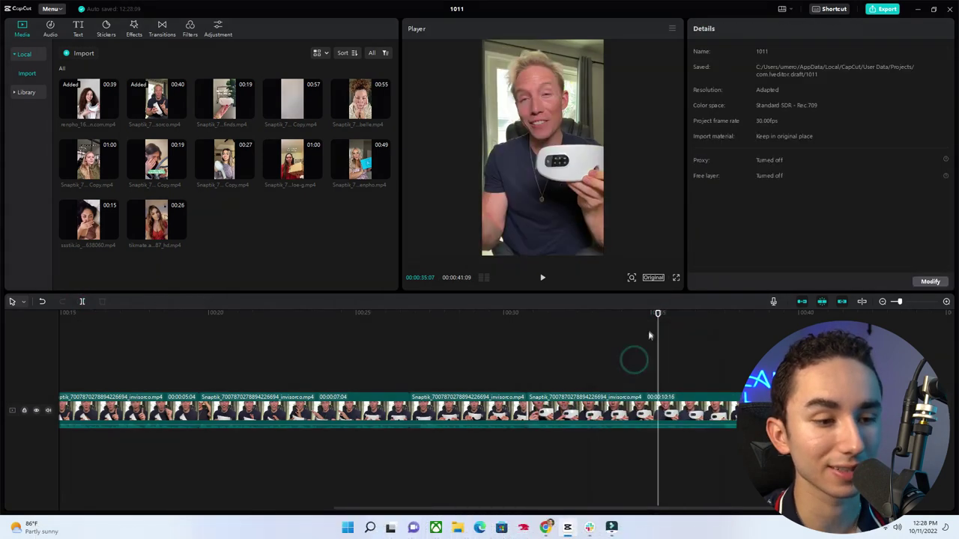
Play the remaining invisorco section from its start and split it at 00:00:37:04.
click(533, 346)
key(space)
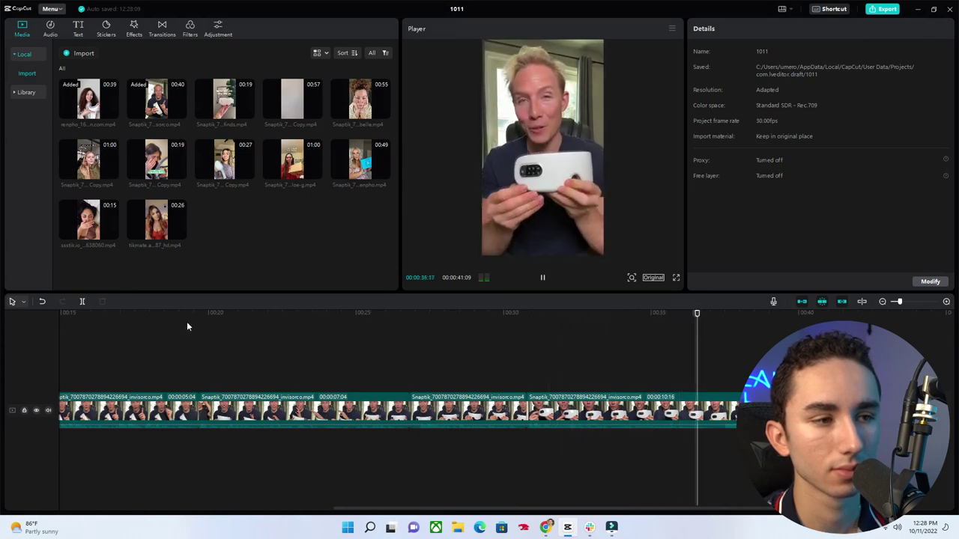
key(space)
click(81, 303)
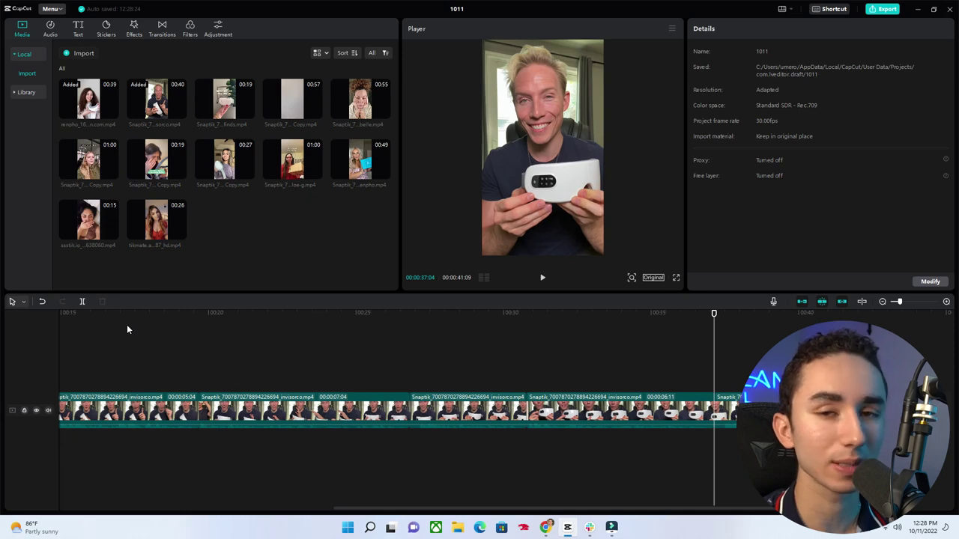
Play on to 00:00:40:22, split the invisorco clip there, and select the section between 00:00:37:04 and that cut.
key(space)
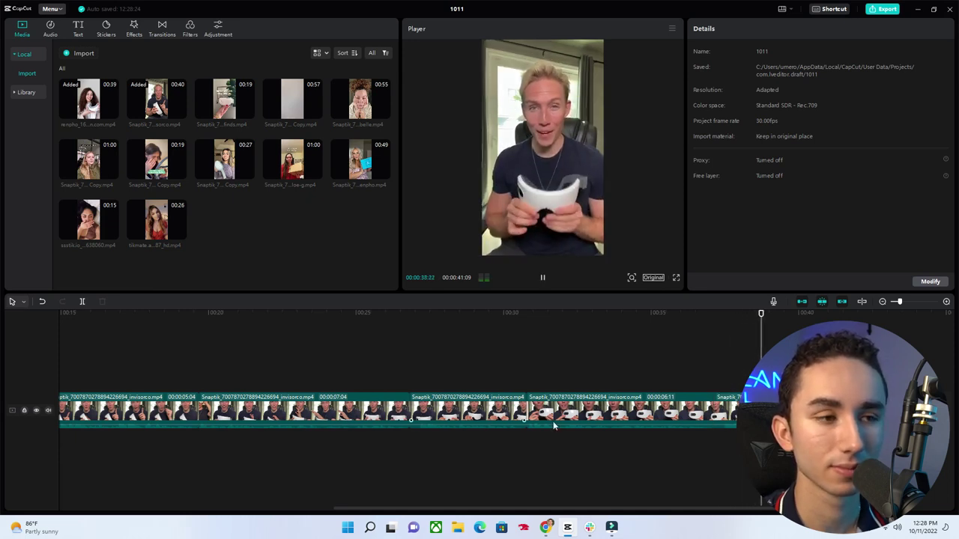
key(space)
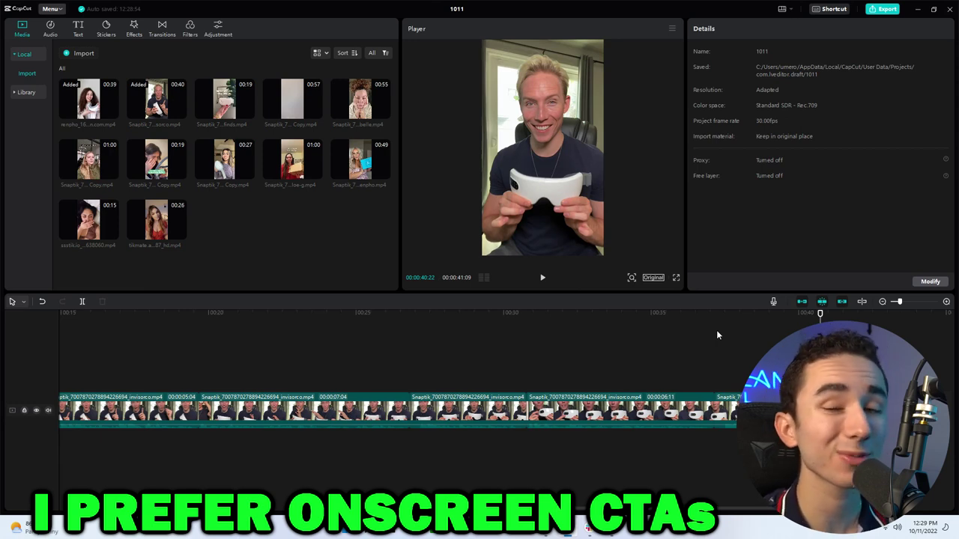
click(82, 299)
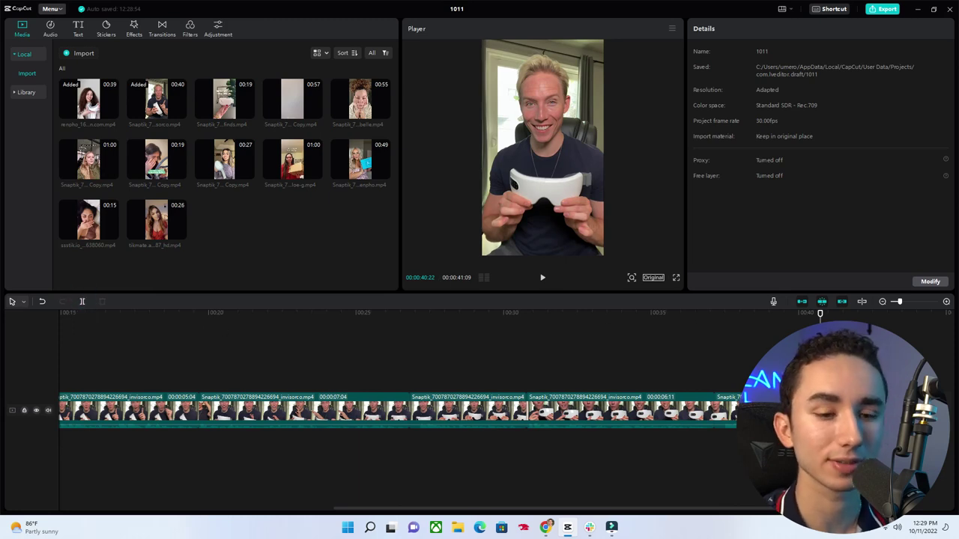
click(787, 410)
key(ctrl+c)
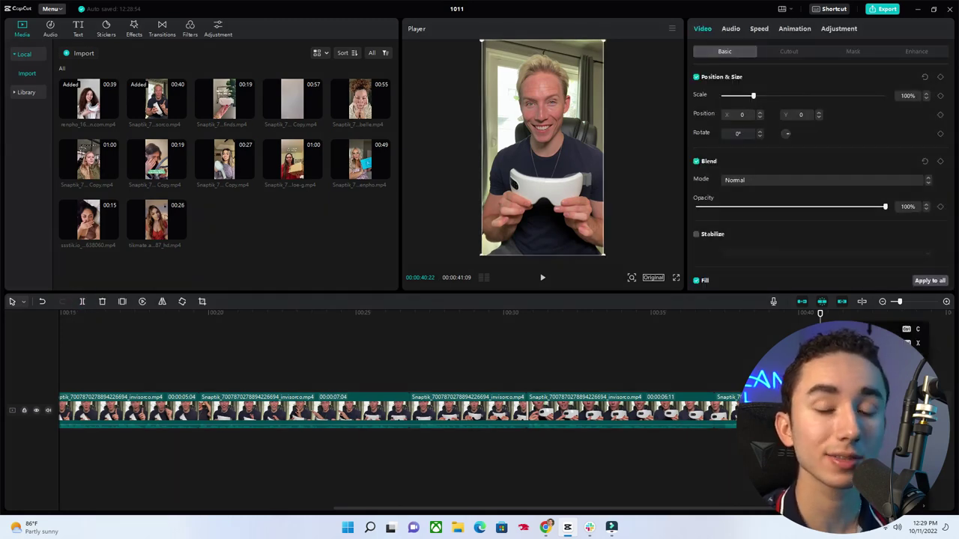
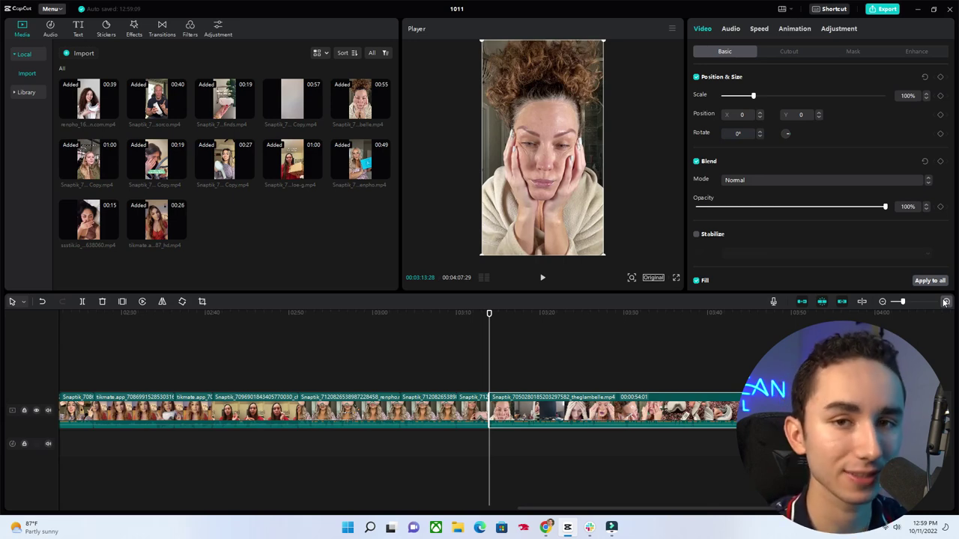
Review the opening of the theglambelle clip and trim the filler from its start to leave 00:00:52:20.
key(space)
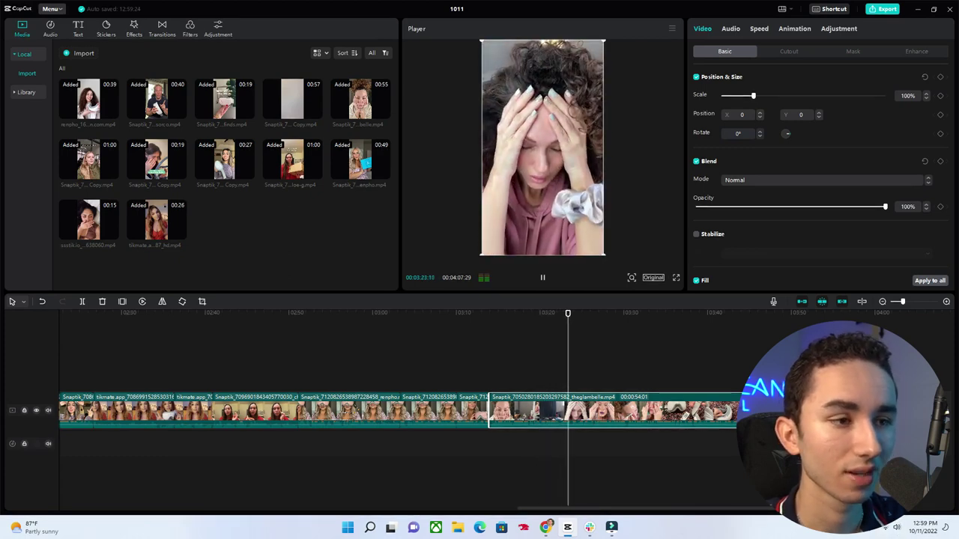
key(space)
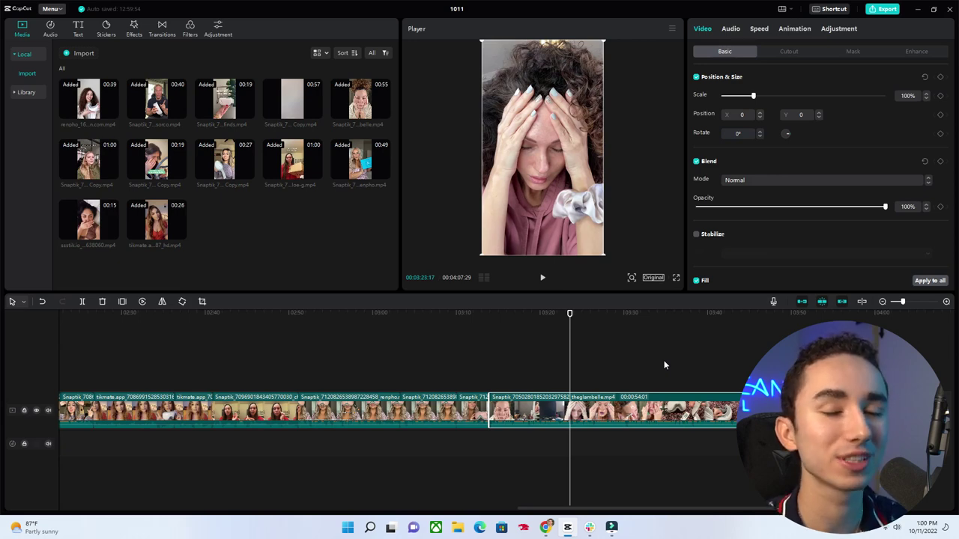
click(490, 334)
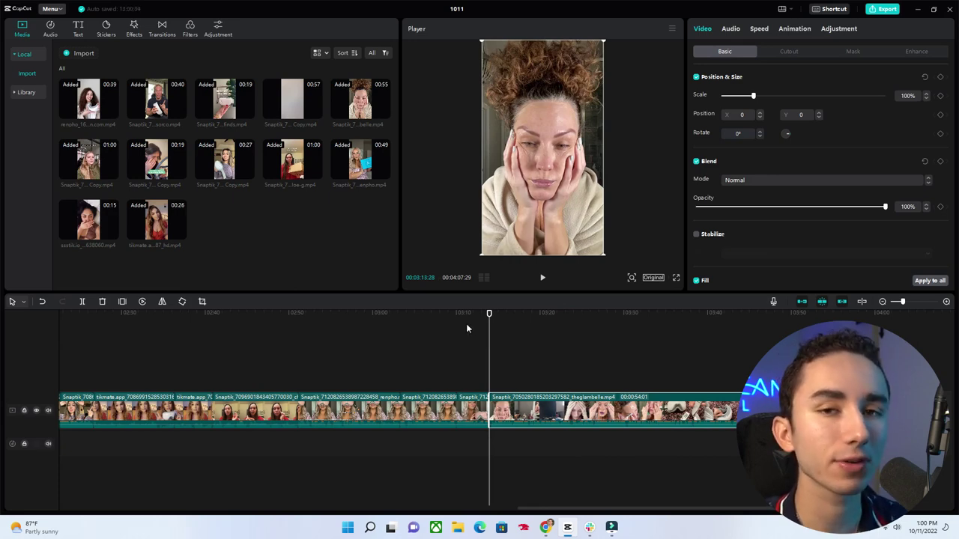
key(space)
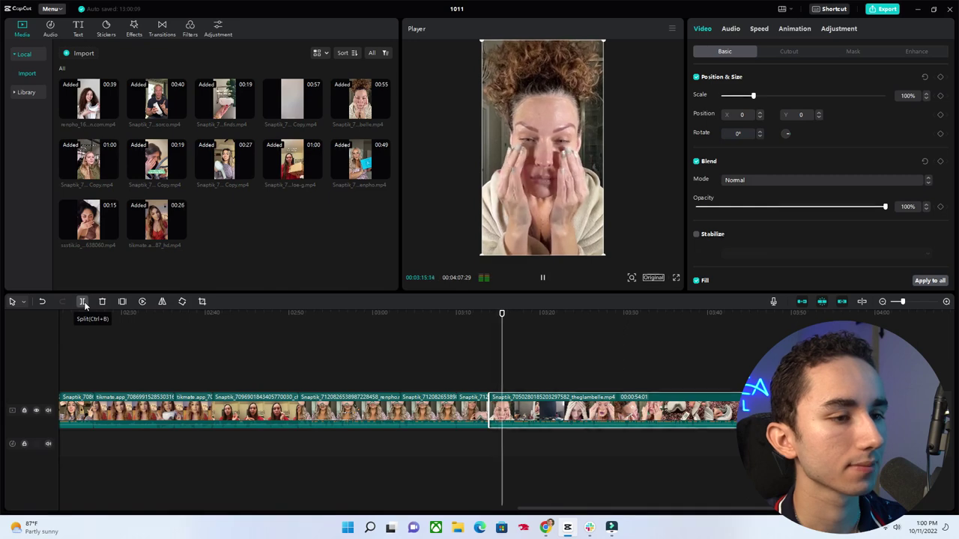
key(space)
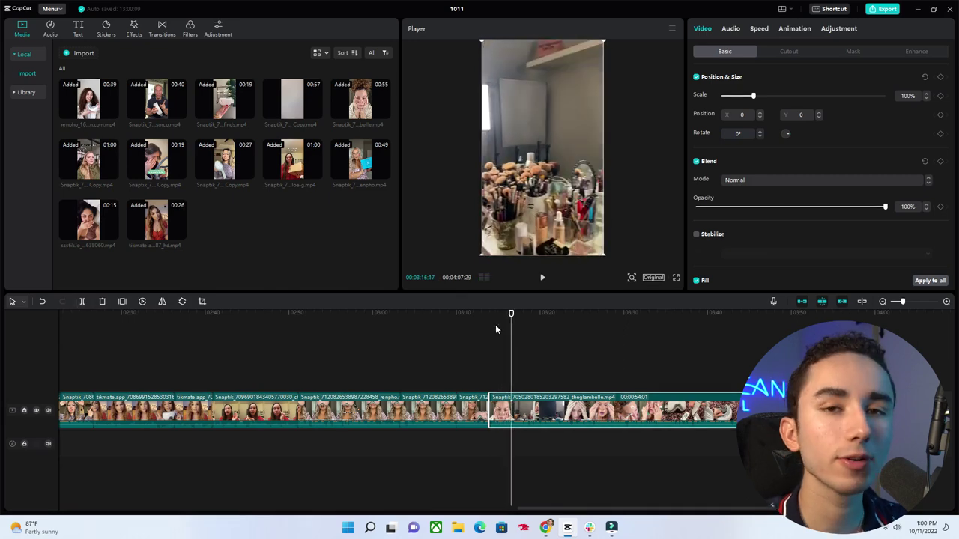
drag(513, 318, 495, 322)
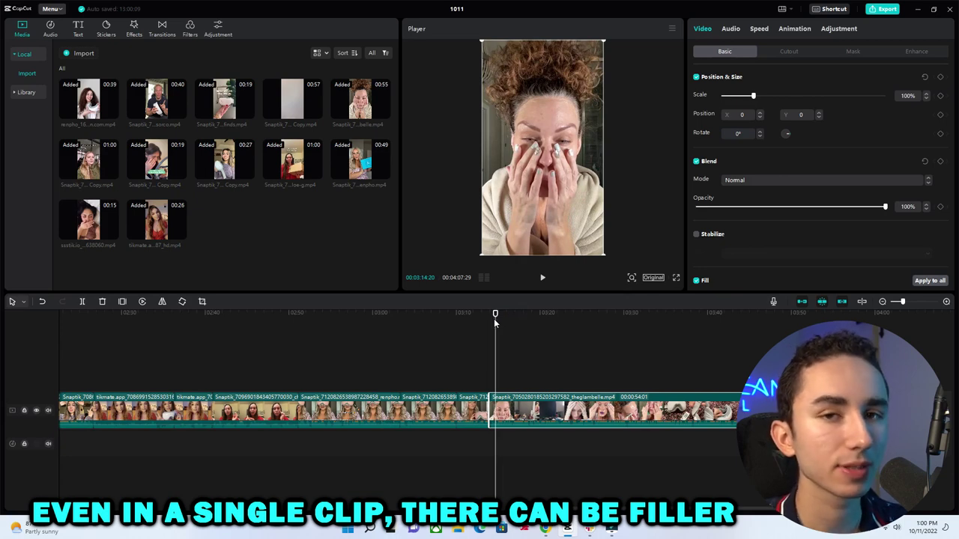
click(490, 318)
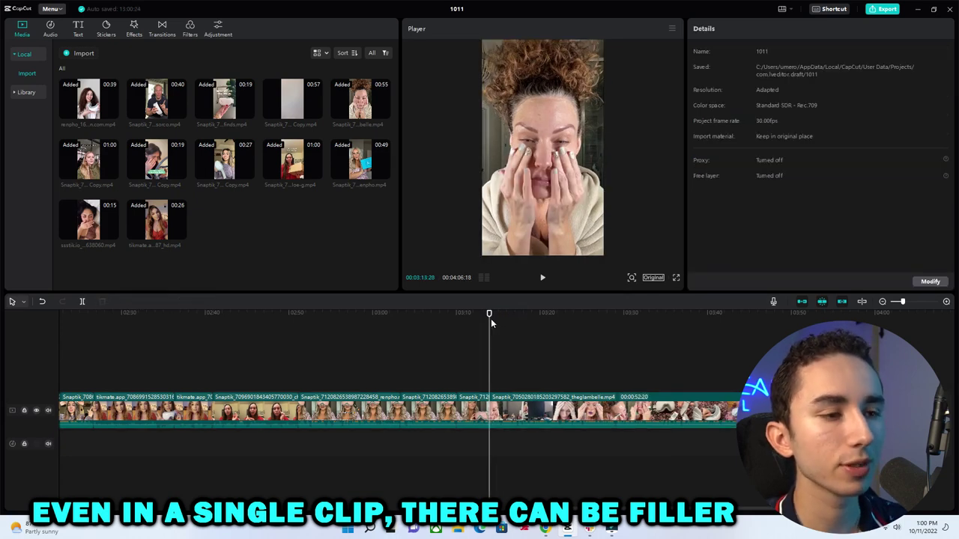
Play the trimmed theglambelle clip from its start and split off an opening section of 00:00:03:17.
key(space)
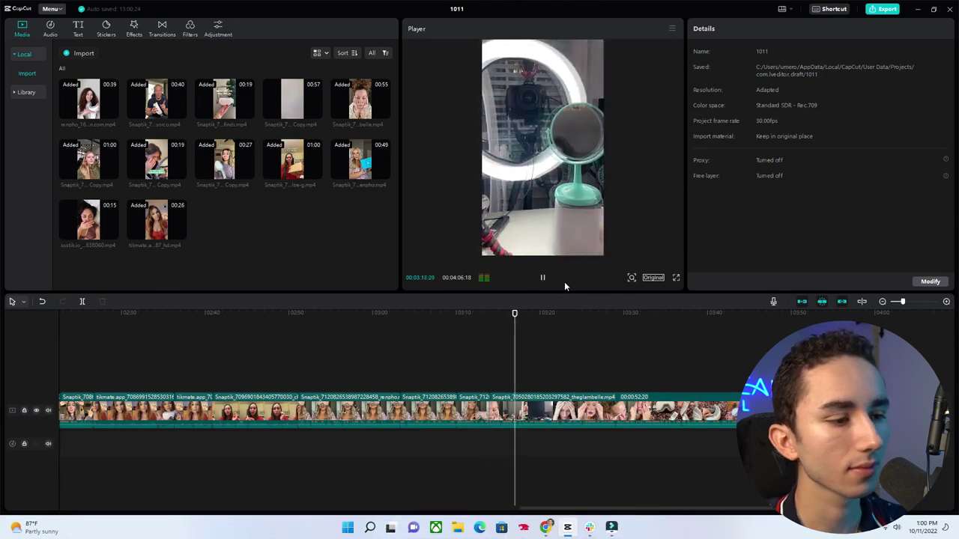
key(space)
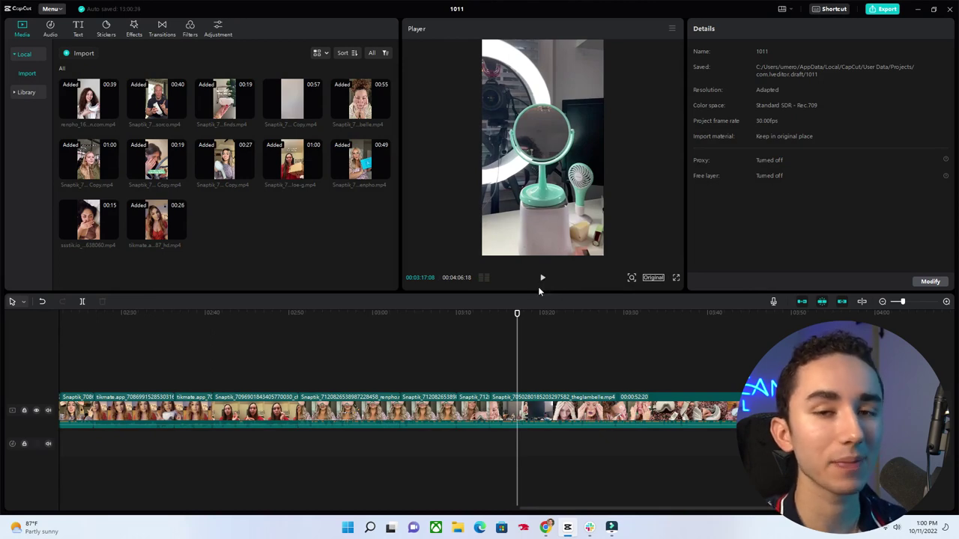
key(space)
click(83, 301)
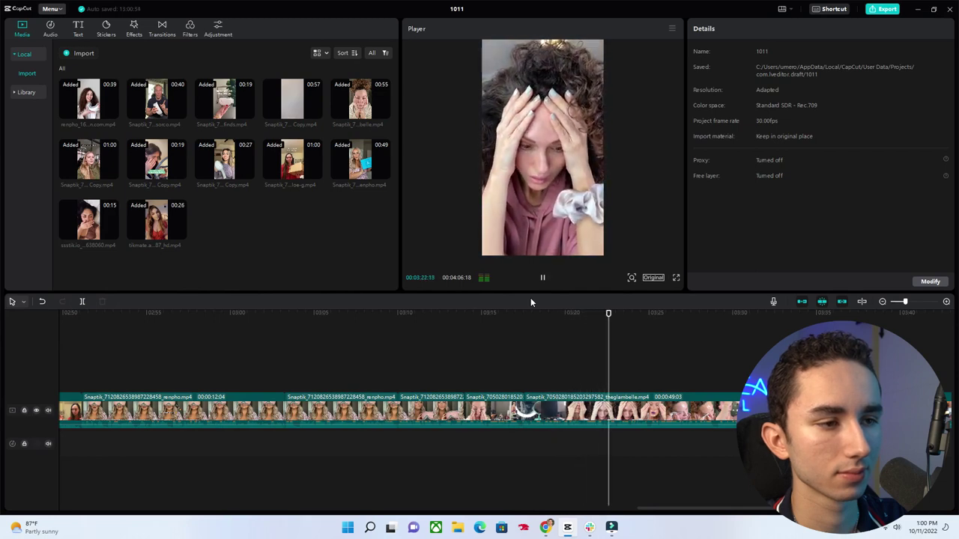
Review the next theglambelle section and split it at 00:03:25:03 and 00:03:20:19.
key(space)
click(82, 301)
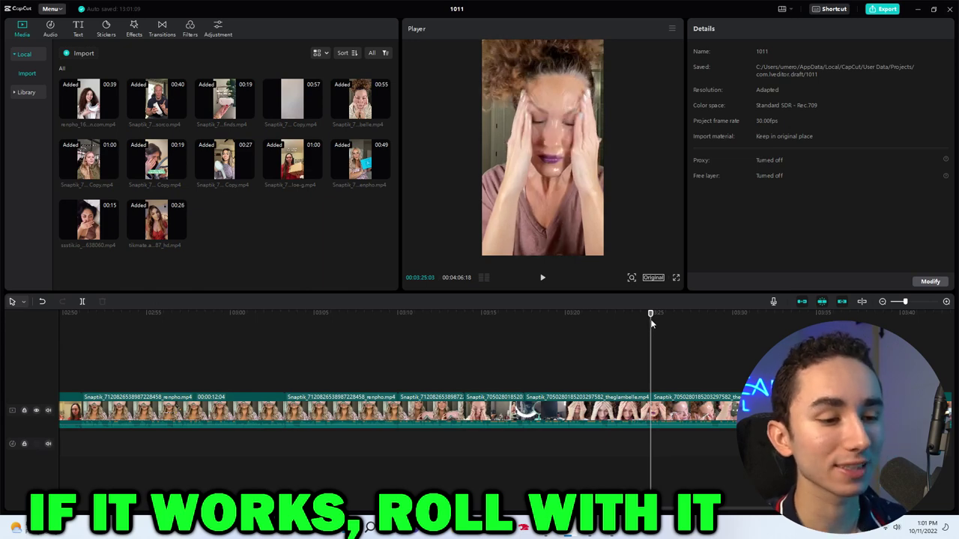
click(532, 320)
drag(532, 321, 651, 328)
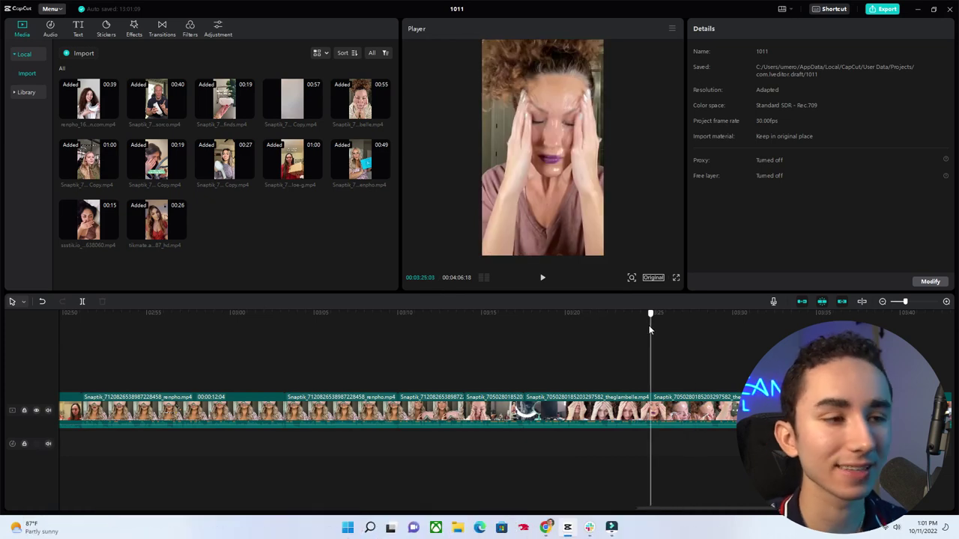
drag(649, 325, 575, 343)
click(81, 302)
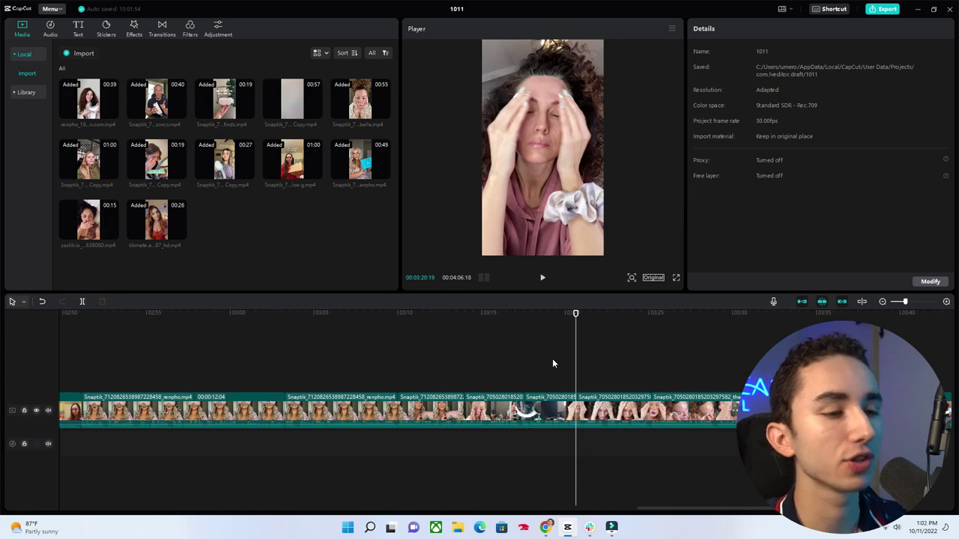
Play the theglambelle clips from about 00:03:16 to 00:03:22:00 and trim the massaging section's end to leave 00:00:04:15.
key(Down)
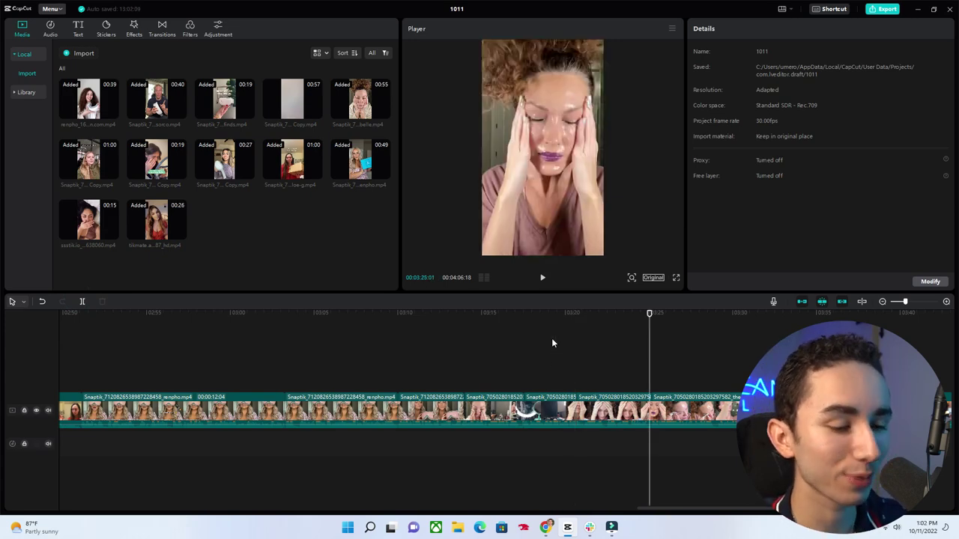
scroll(276, 325, up, 3)
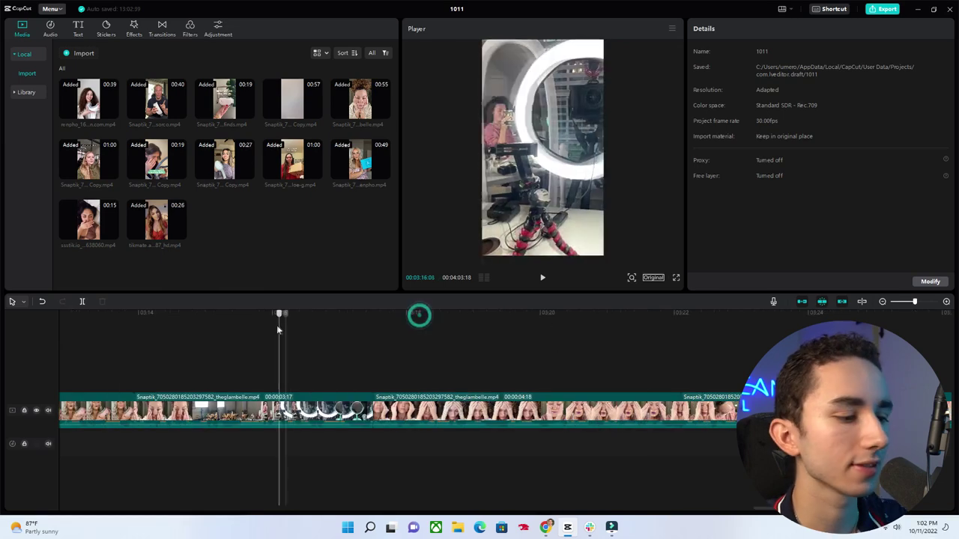
click(269, 327)
key(space)
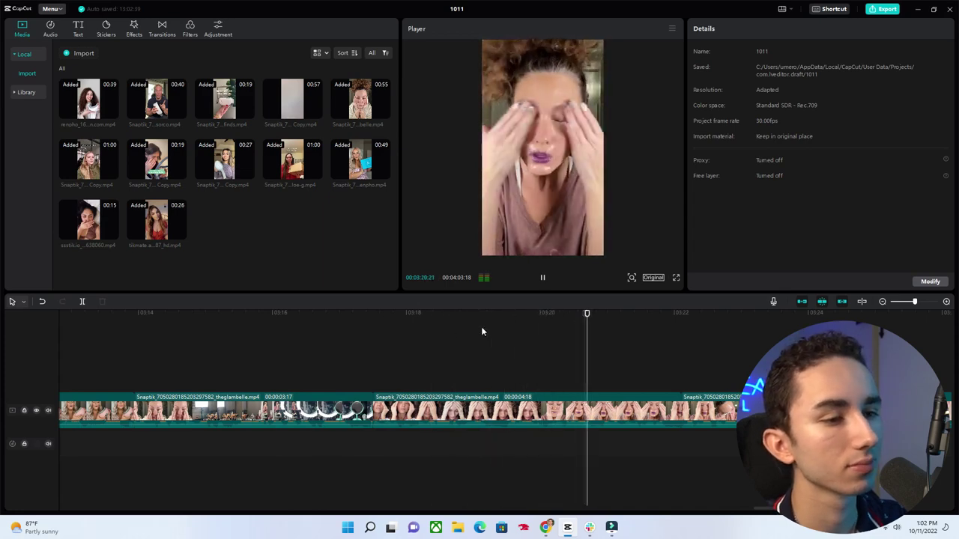
key(space)
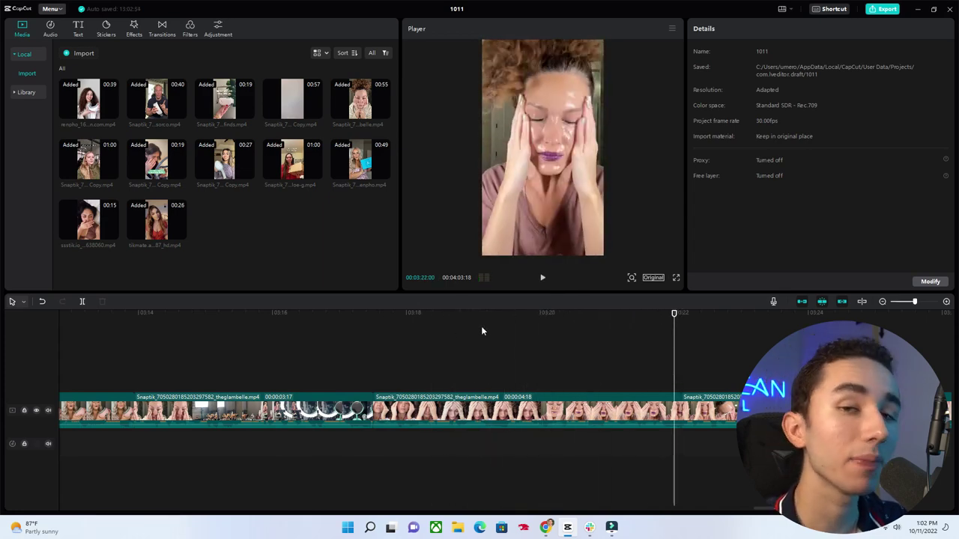
click(622, 412)
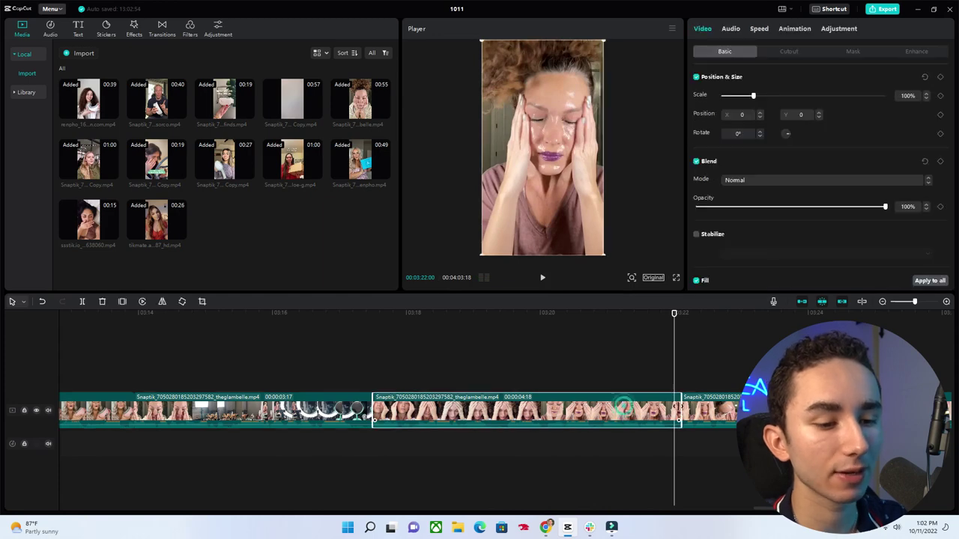
drag(684, 412, 676, 411)
Replay the end of the eye-rubbing section up to 00:00:59:27 and set the playhead at the start of the following 00:00:03:01 clip.
click(647, 313)
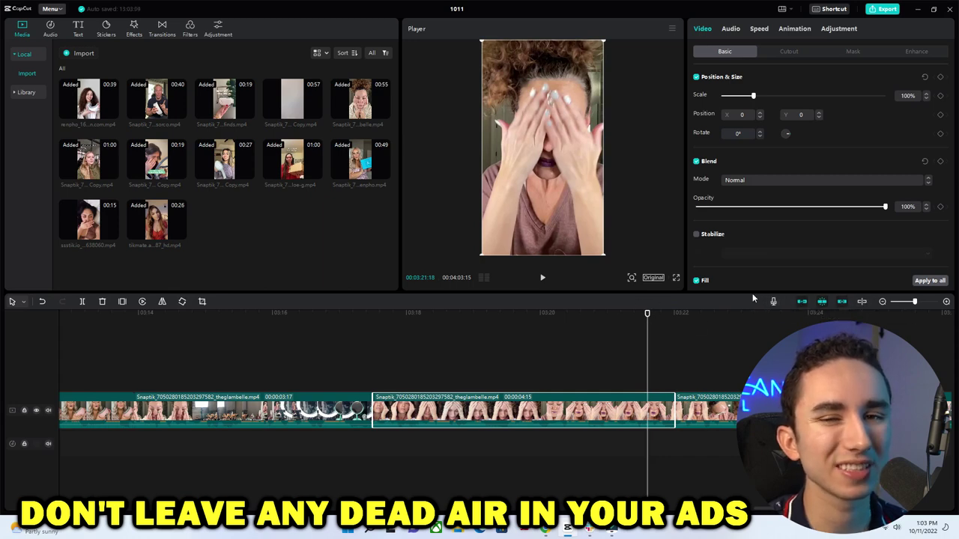
click(654, 321)
key(space)
click(508, 335)
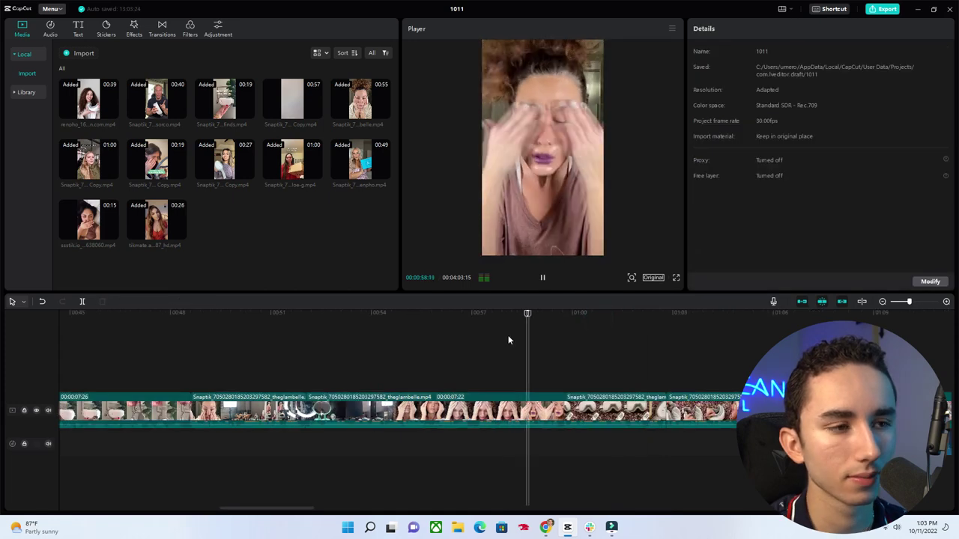
key(space)
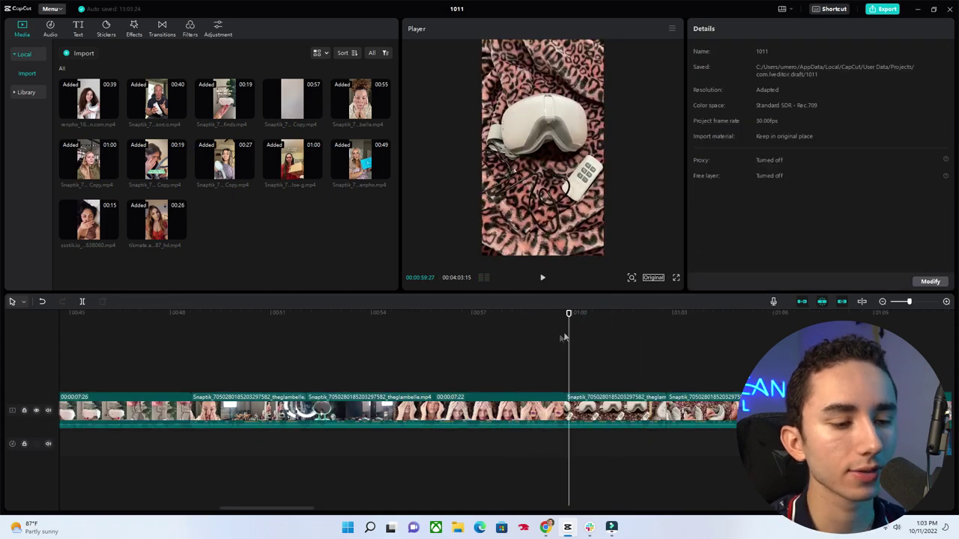
click(946, 301)
click(947, 301)
click(946, 301)
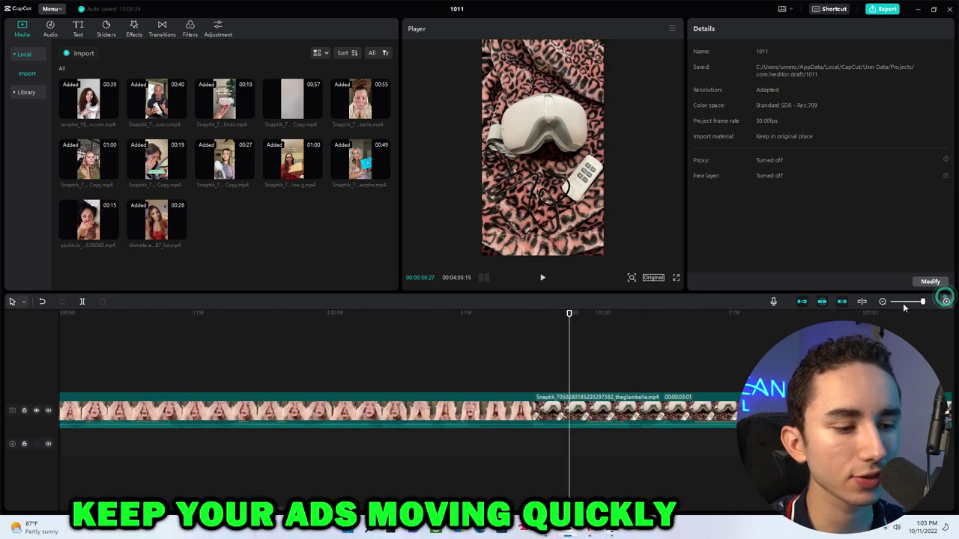
drag(569, 315, 536, 325)
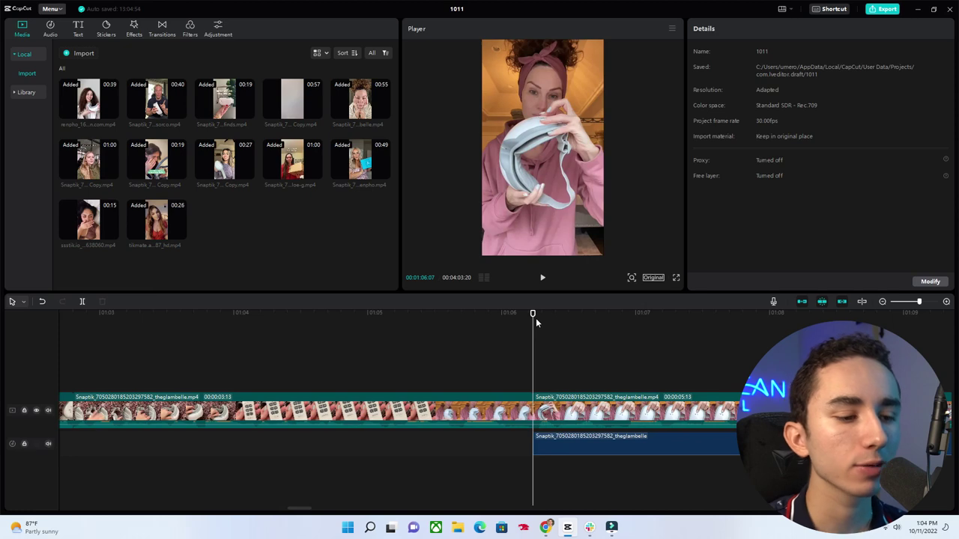
Check the opening frames of the theglambelle clip from 00:01:06:07 to 00:01:06:11 and separate the clip's audio.
mouse_move(533, 315)
mouse_down()
mouse_move(555, 317)
mouse_move(542, 319)
mouse_up()
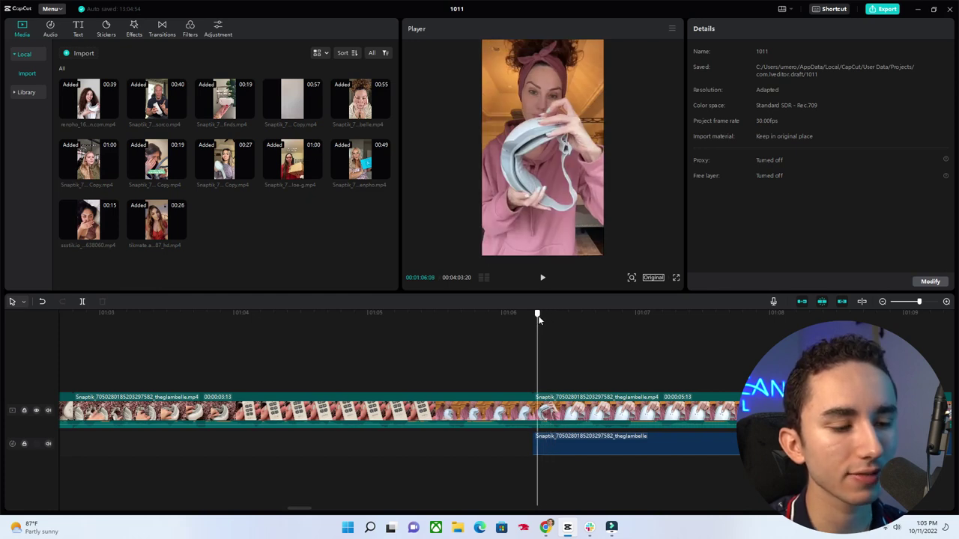
drag(539, 318, 551, 317)
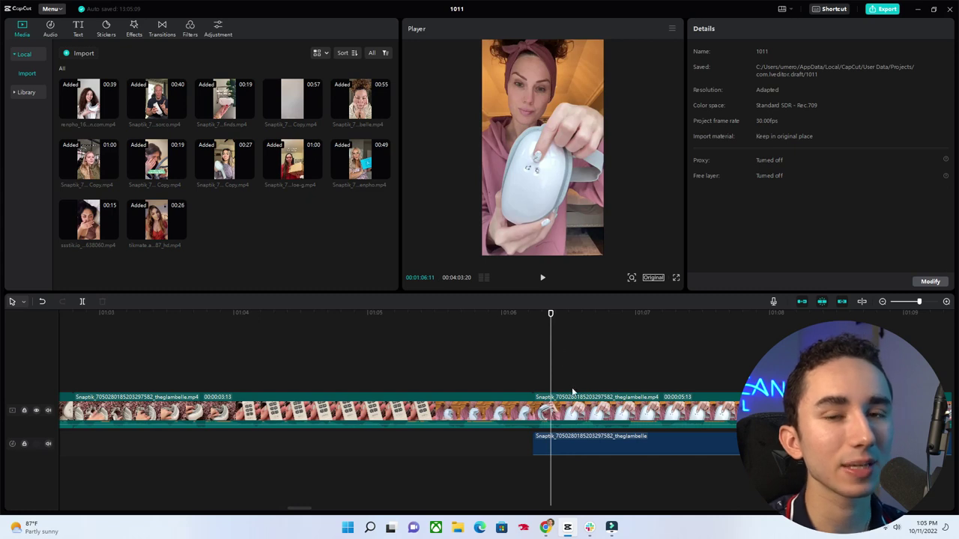
click(562, 420)
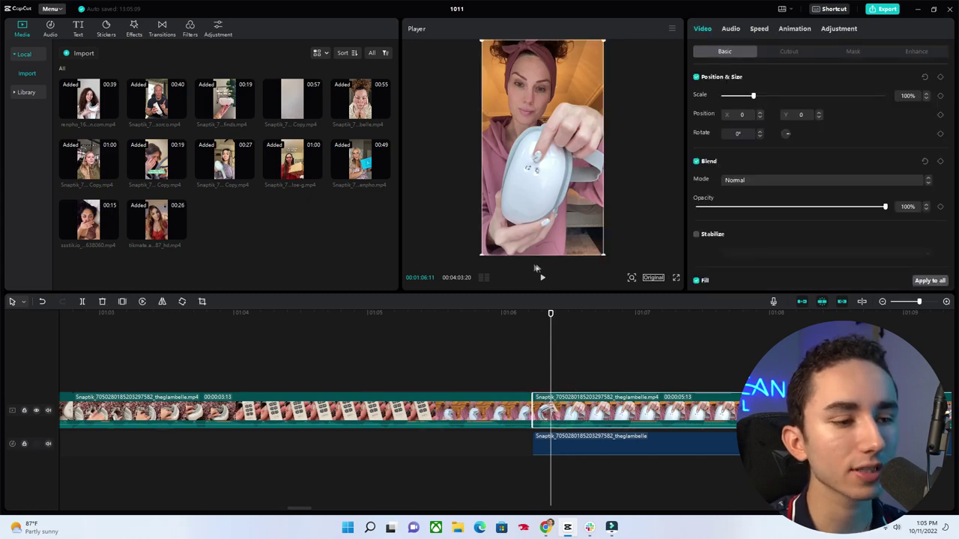
mouse_move(550, 313)
mouse_down()
mouse_move(666, 315)
mouse_move(525, 322)
mouse_move(556, 317)
mouse_move(535, 316)
mouse_up()
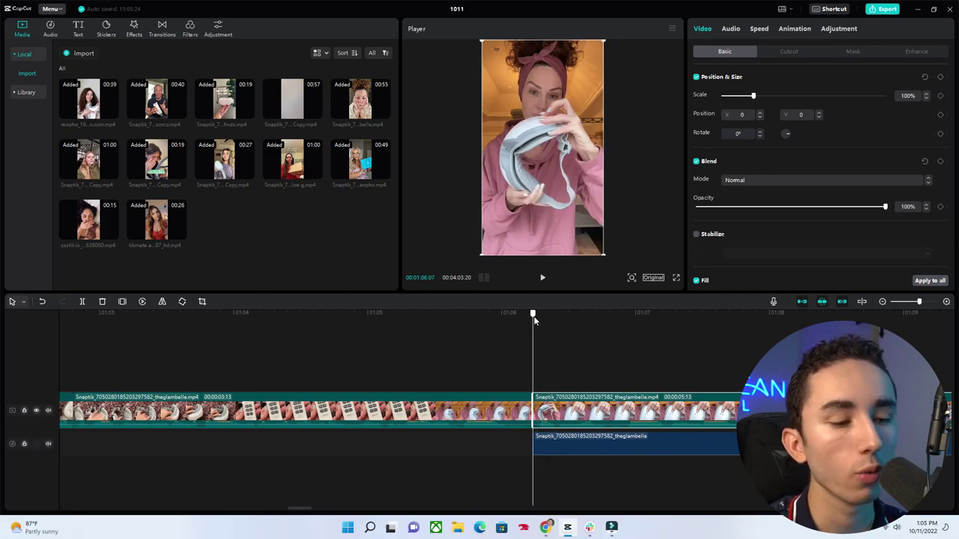
drag(535, 320, 547, 321)
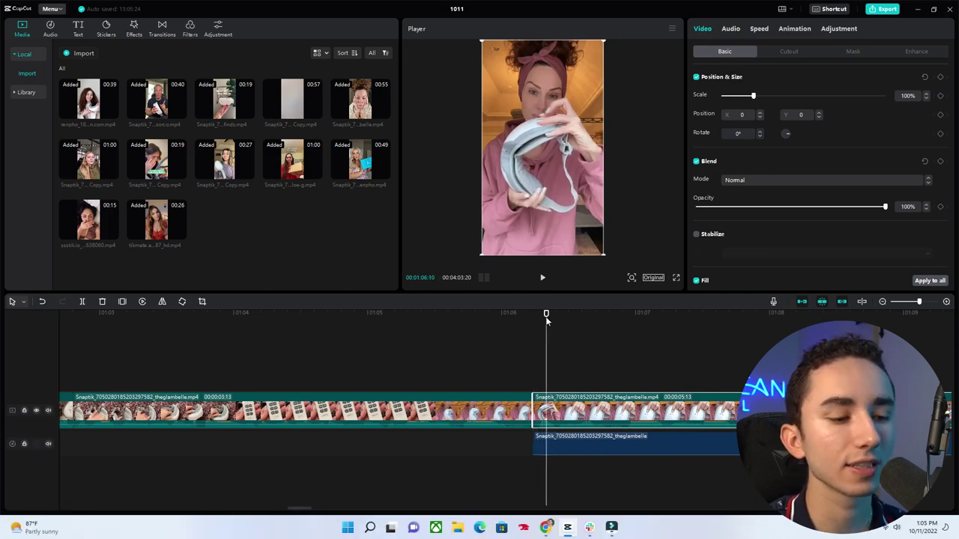
right_click(554, 412)
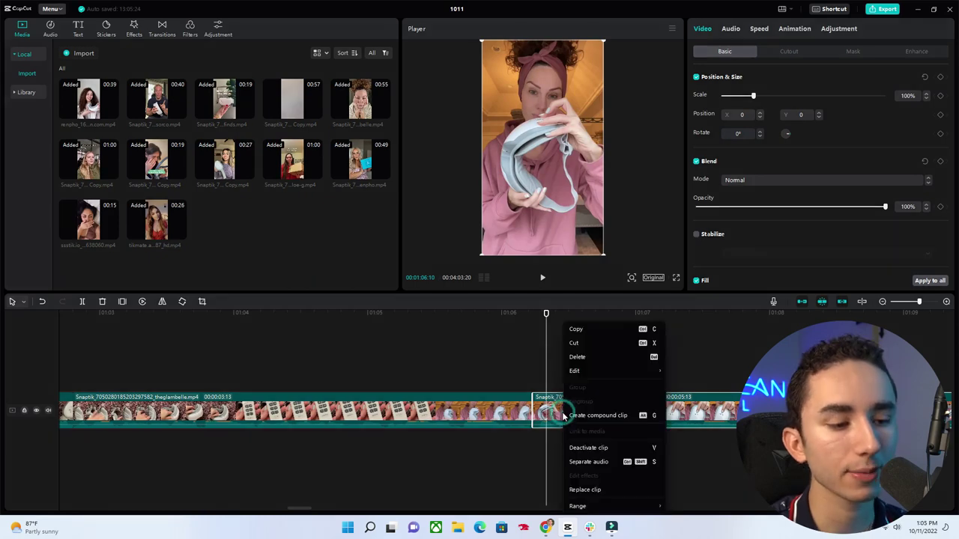
click(589, 462)
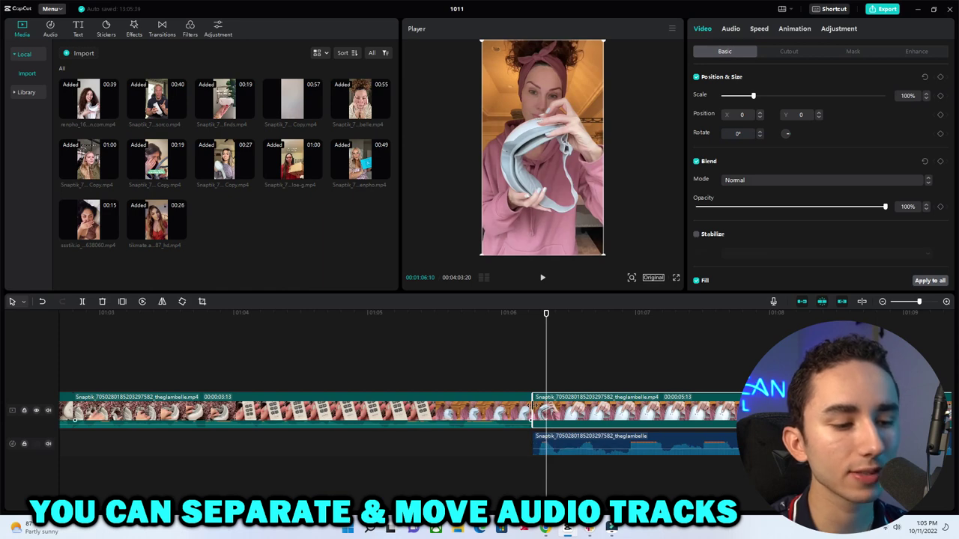
Trim the theglambelle video's start to leave 00:00:05:09 and shift its separated audio about one frame earlier.
drag(533, 411, 552, 414)
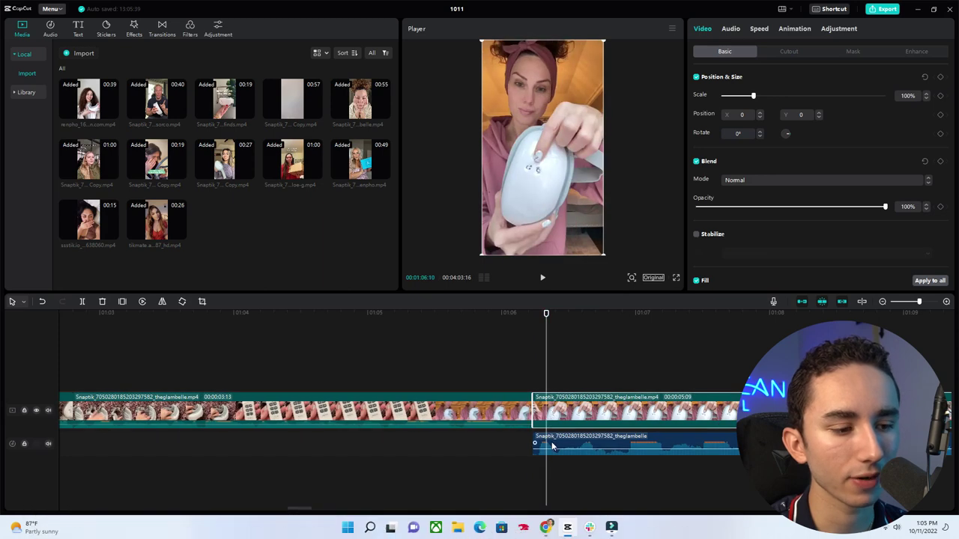
key(Left)
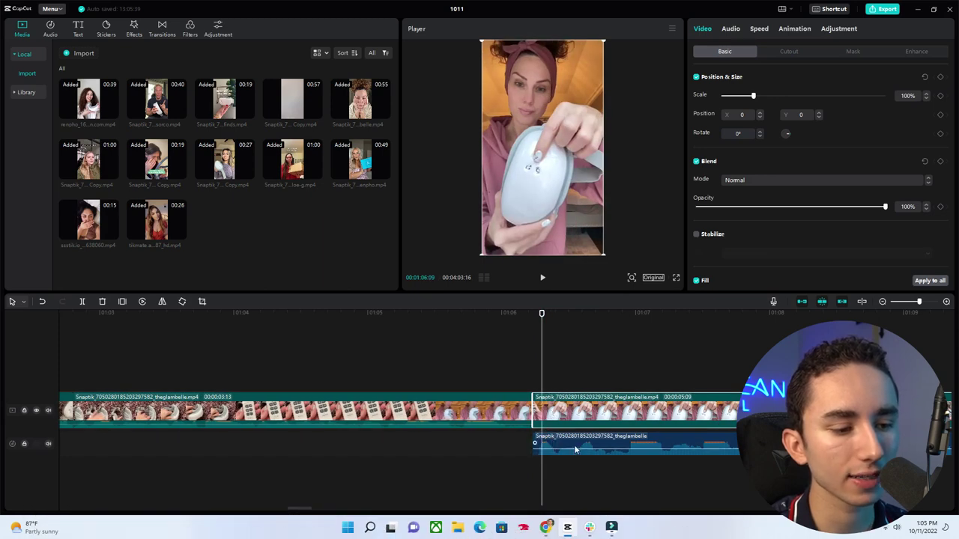
click(571, 446)
drag(568, 444, 564, 446)
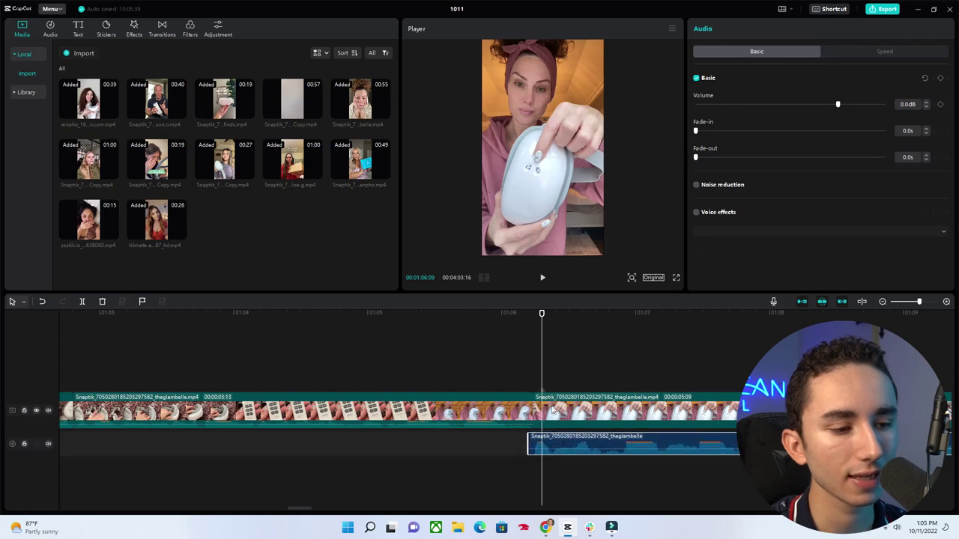
Play the theglambelle clip with its shifted audio up to 00:01:08:08 to check the timing.
key(space)
key(ctrl+minus)
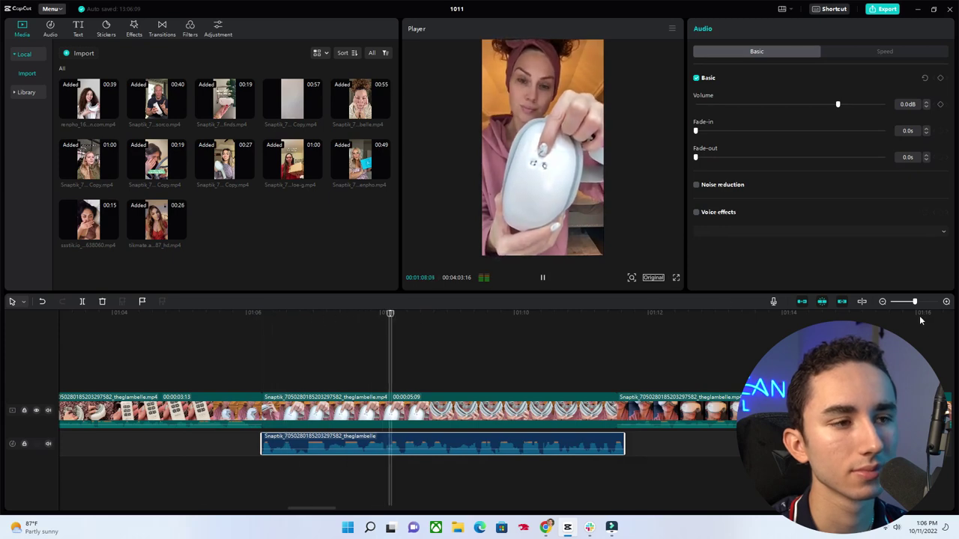
key(space)
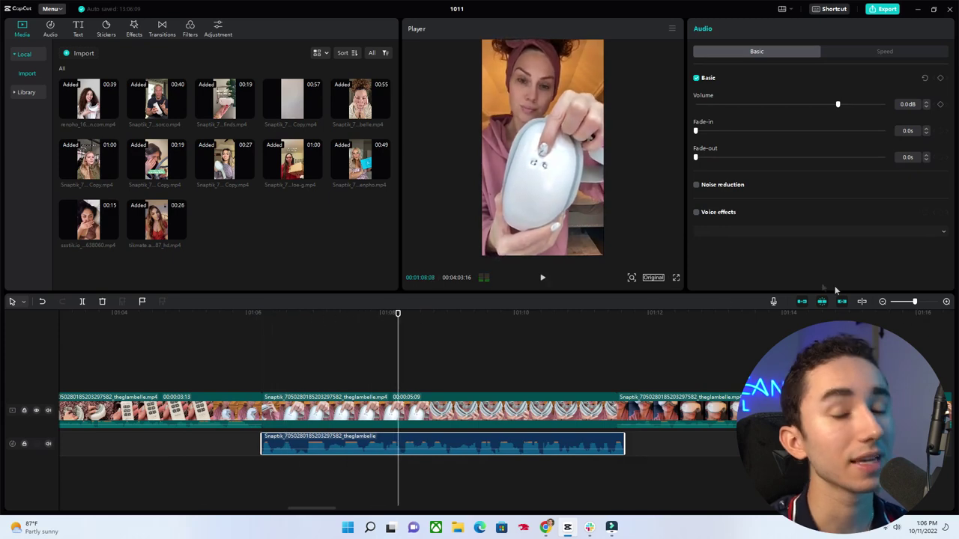
click(946, 302)
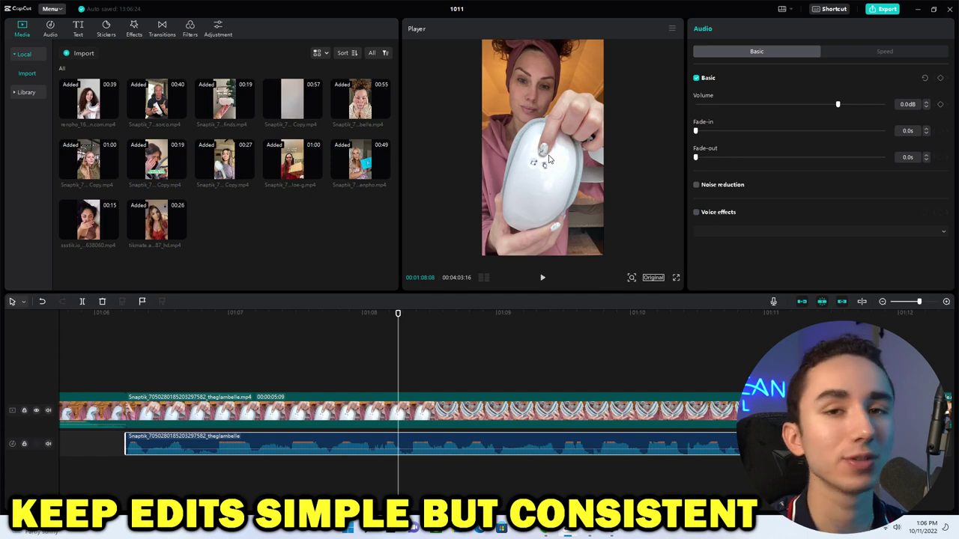
click(883, 302)
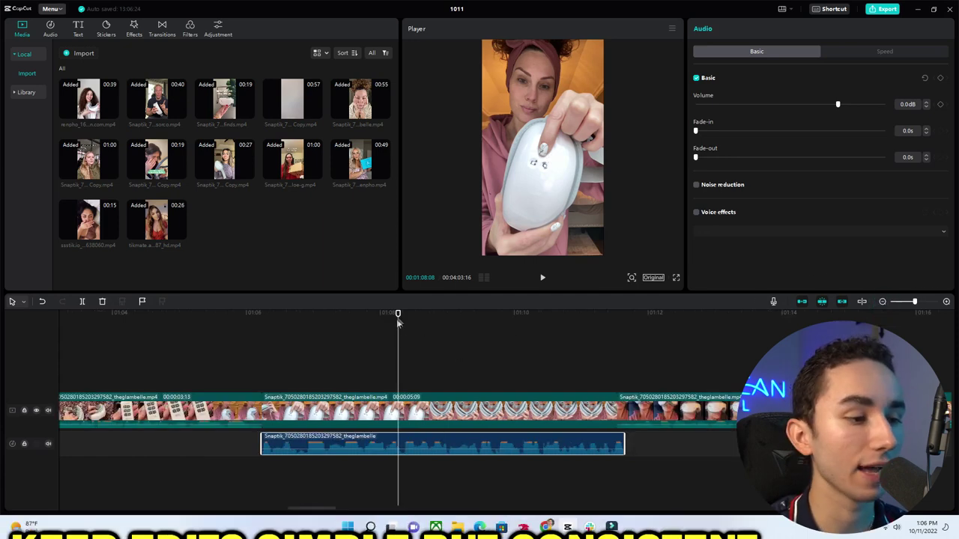
Review the remaining theglambelle footage from 00:01:11:16 to 00:01:23:05.
drag(399, 320, 618, 358)
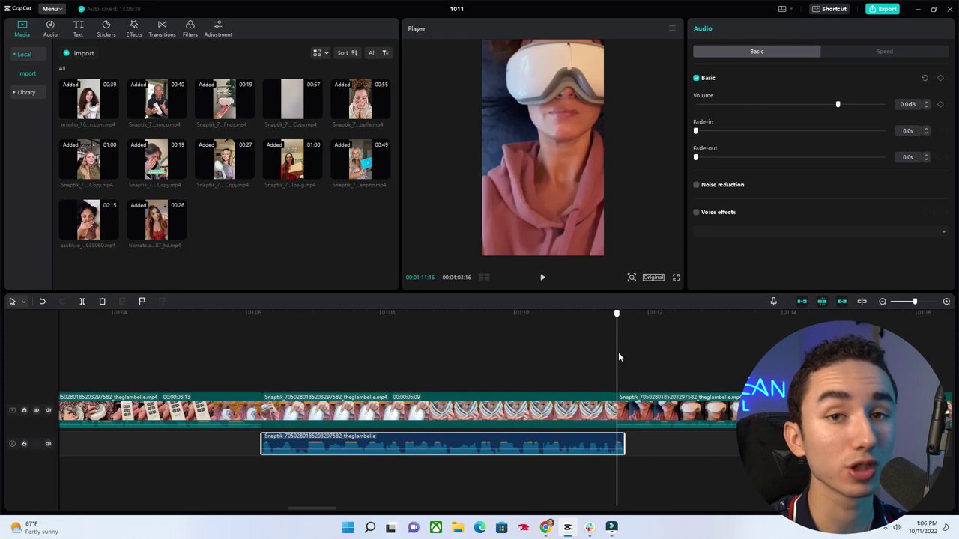
key(space)
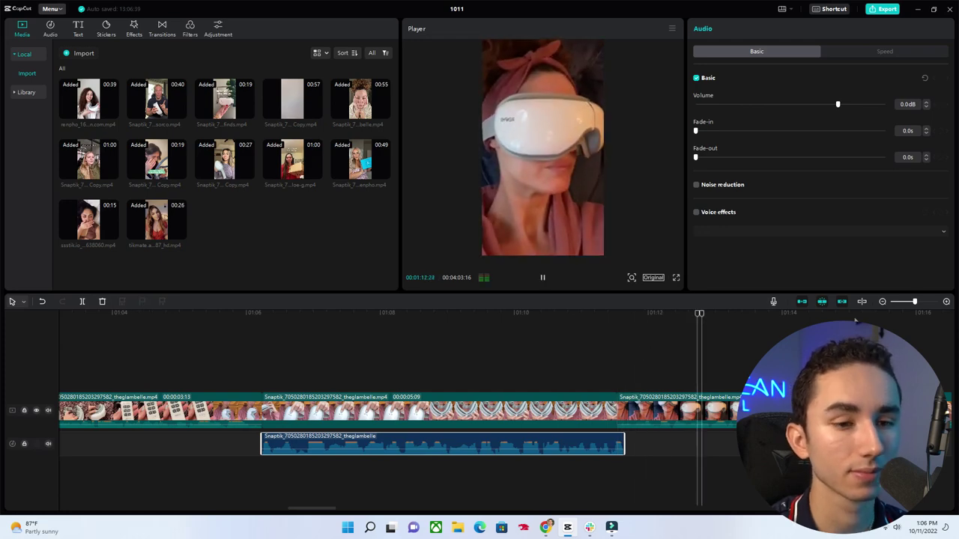
click(881, 301)
click(882, 301)
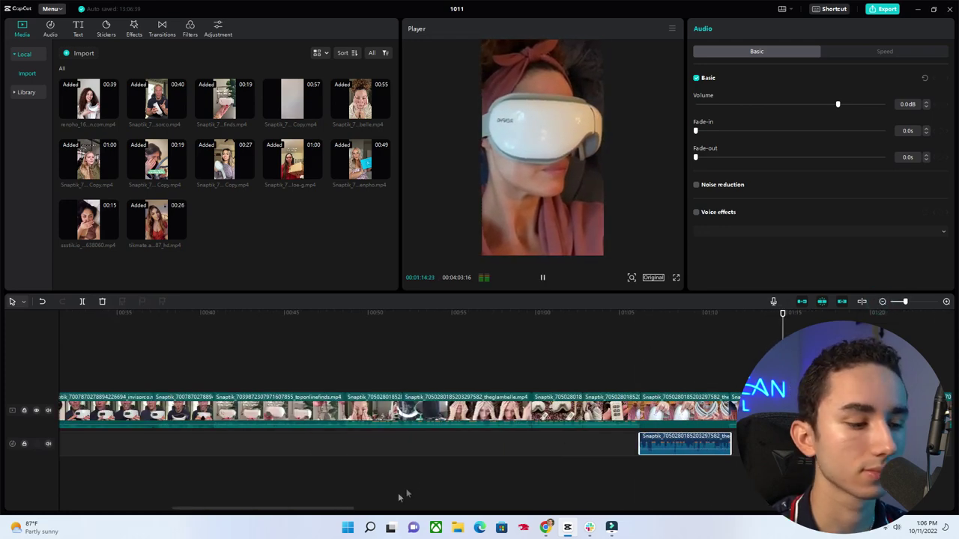
drag(345, 508, 412, 508)
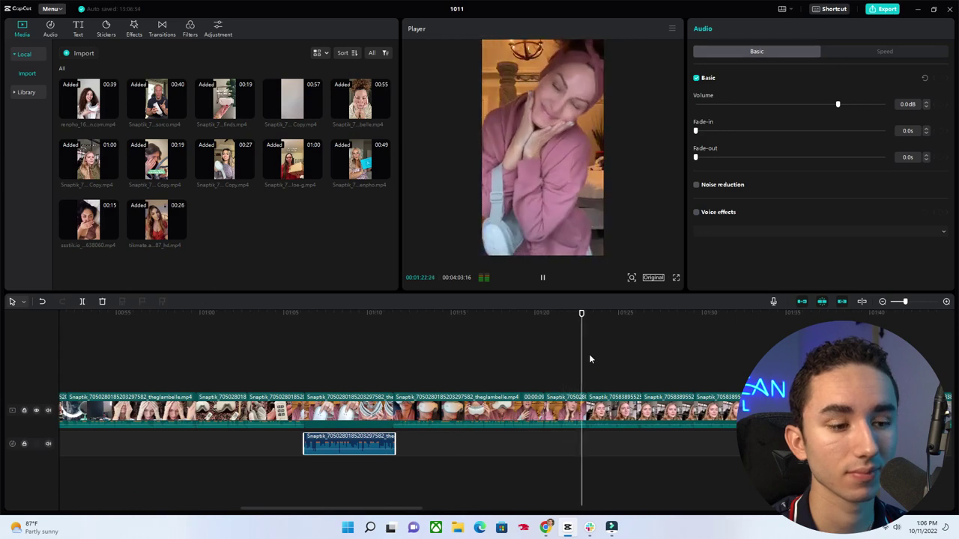
key(space)
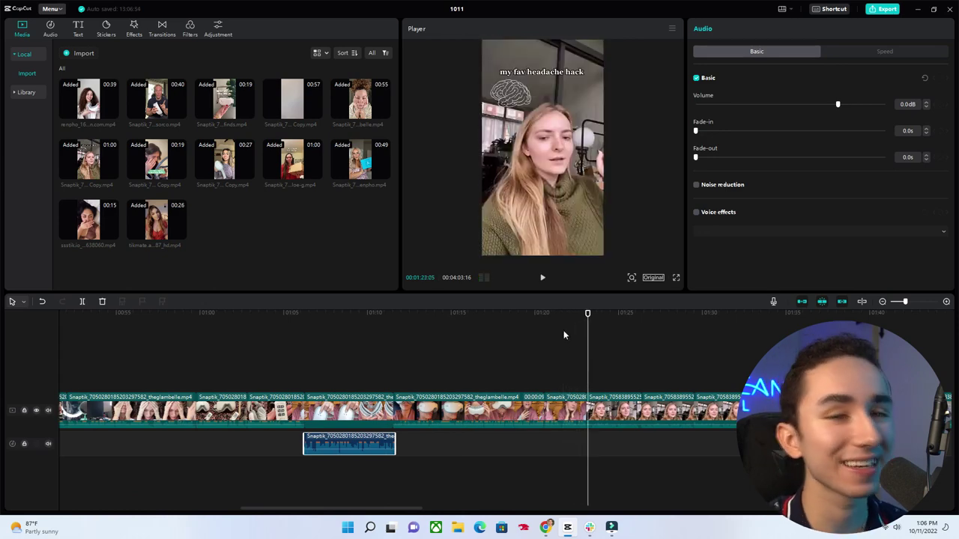
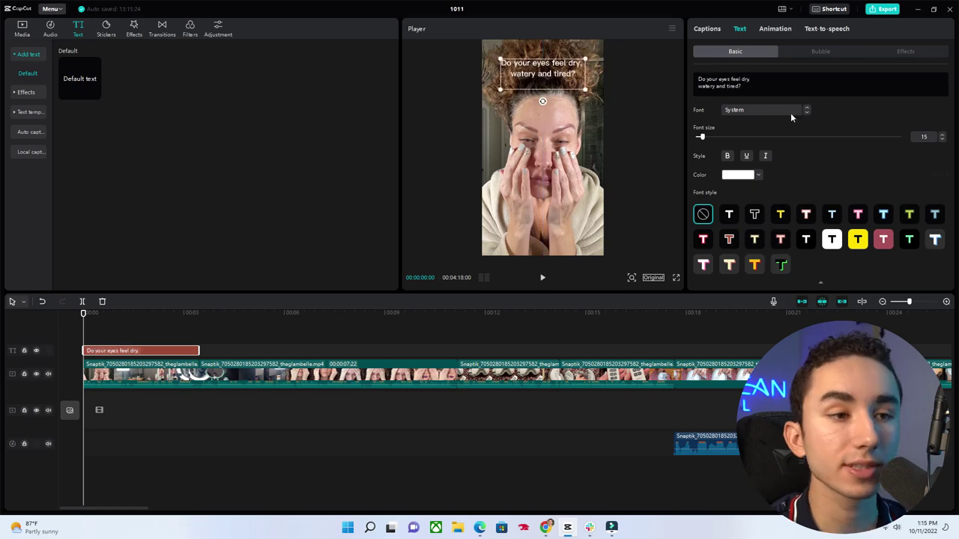
Browse the font choices for the "Do your eyes feel dry, watery and tired?" caption.
click(790, 114)
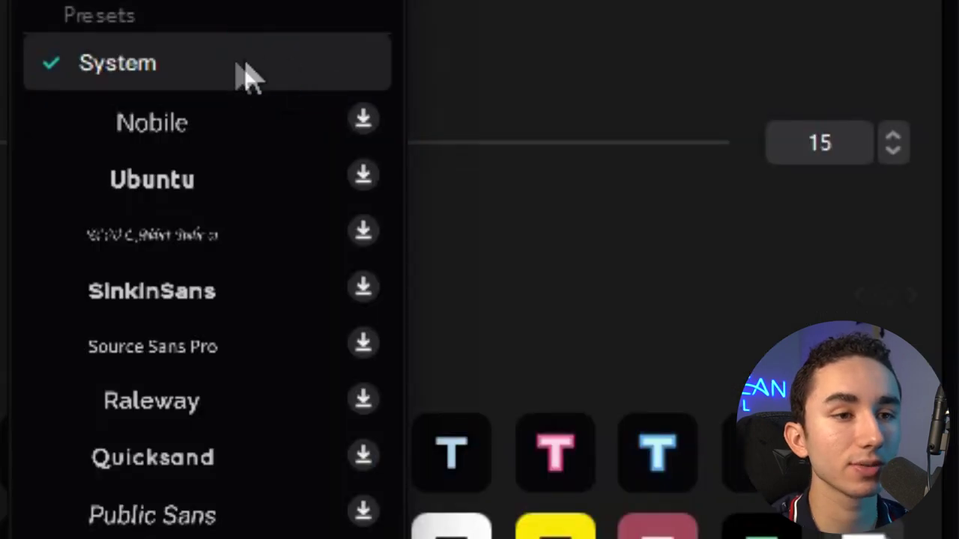
click(514, 38)
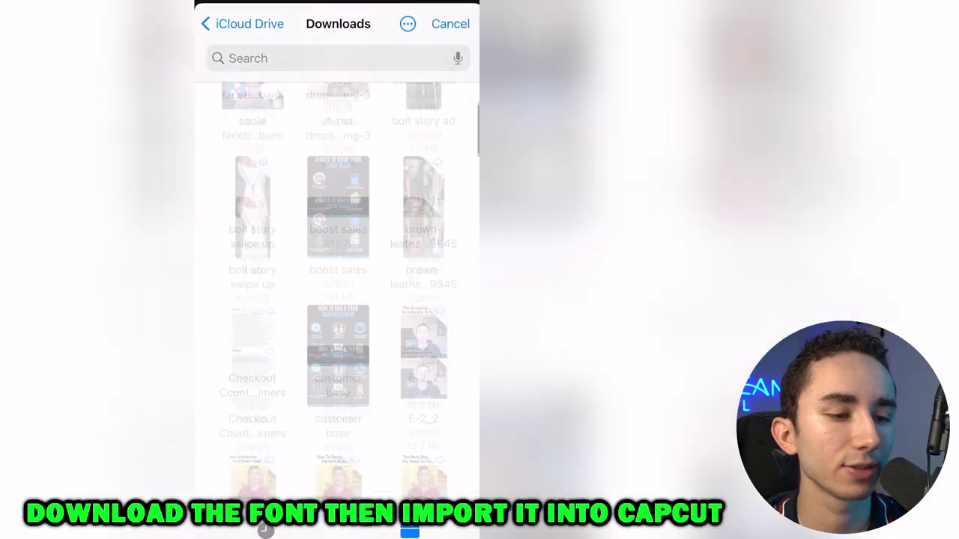
Choose the FontsFree-Net font file ending in 2.otf from the iCloud Drive Downloads folder and enter sample text in the phone's text editor.
scroll(337, 299, down, 10)
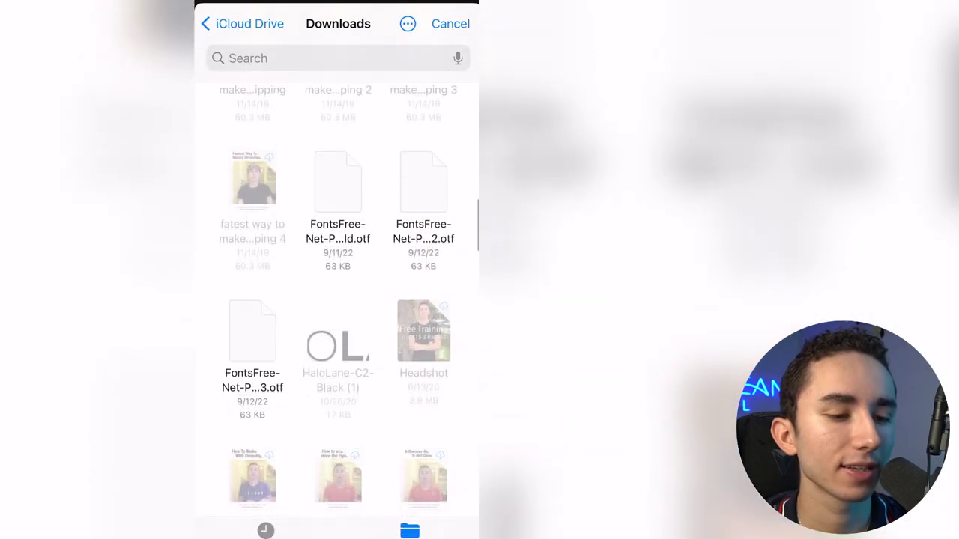
click(423, 194)
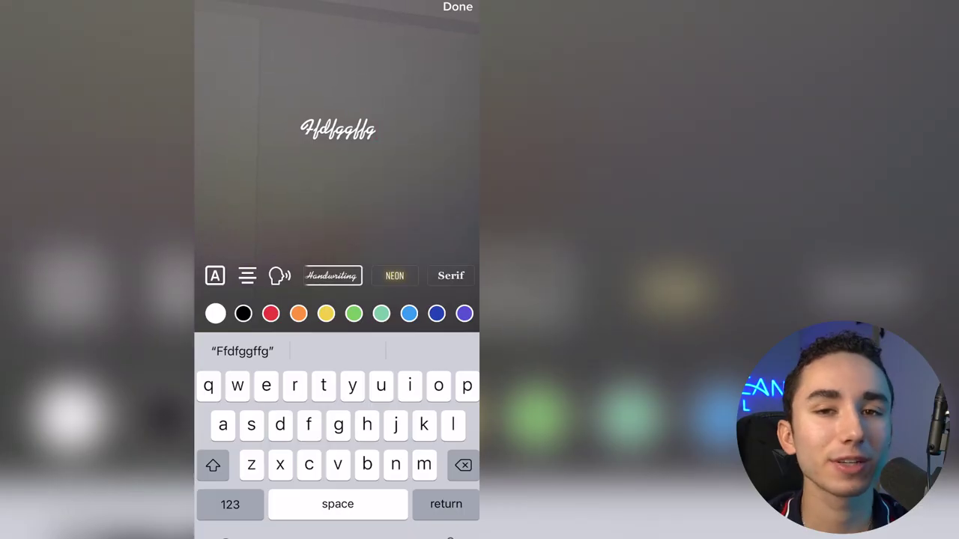
text(hh)
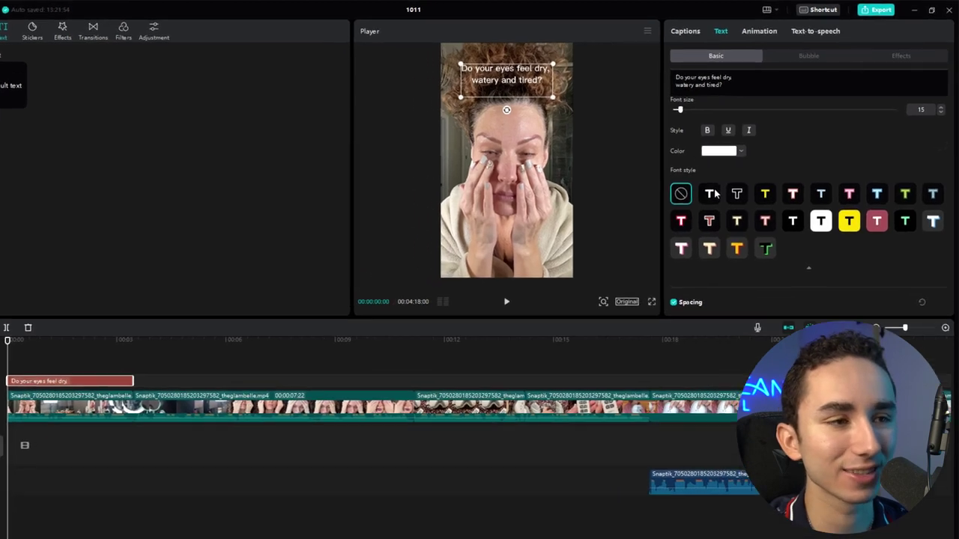
Compare the pink and blue presets, apply the white font style with black outline to the caption, and set its stroke thickness to 18.
click(730, 178)
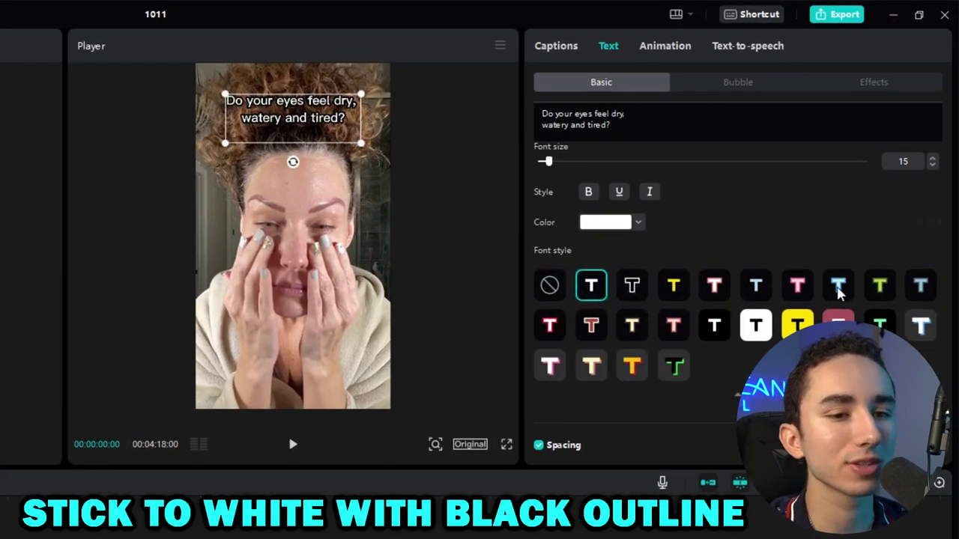
click(798, 286)
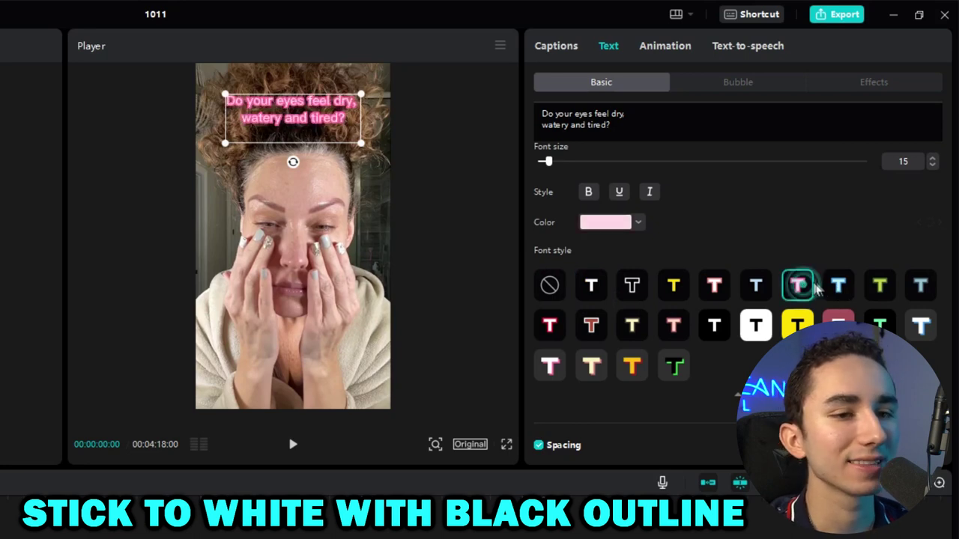
click(838, 285)
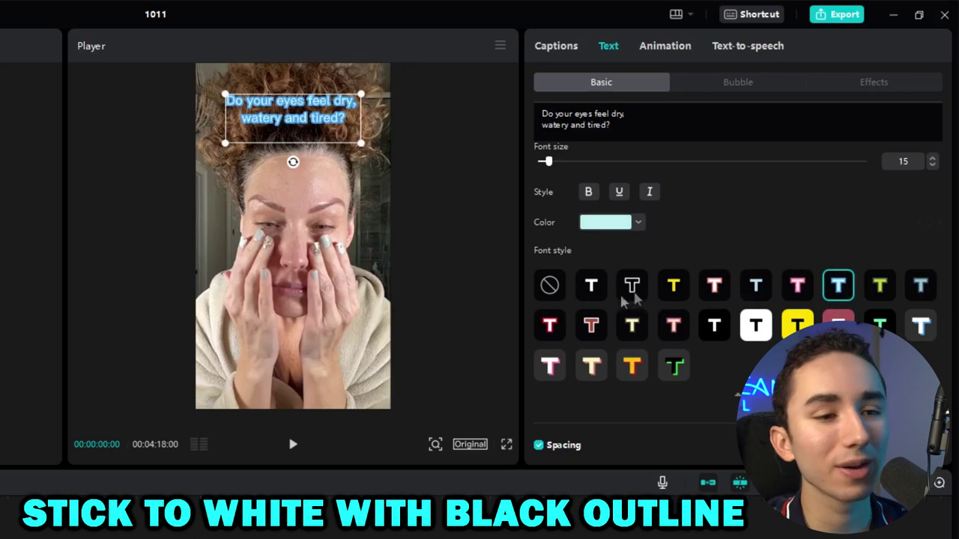
click(596, 290)
scroll(621, 285, down, 10)
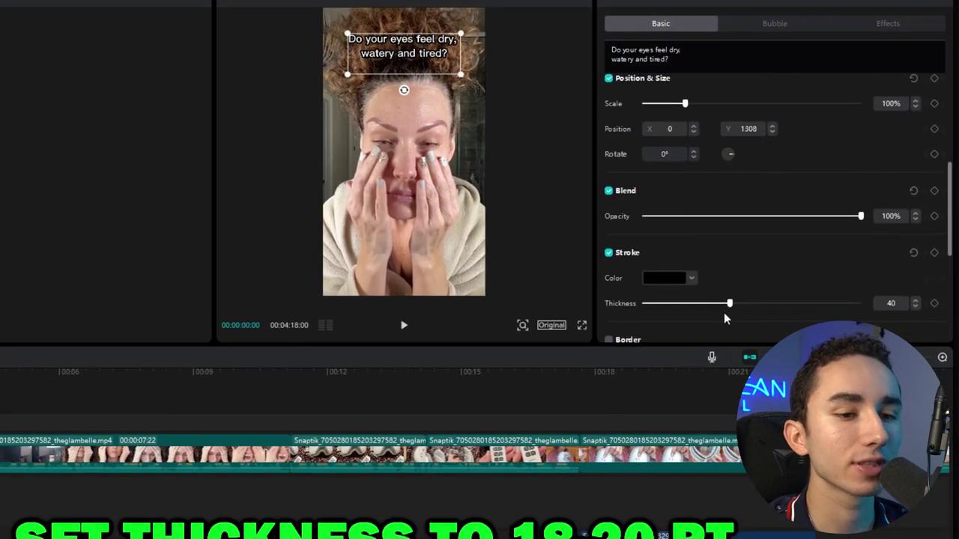
drag(730, 305, 682, 310)
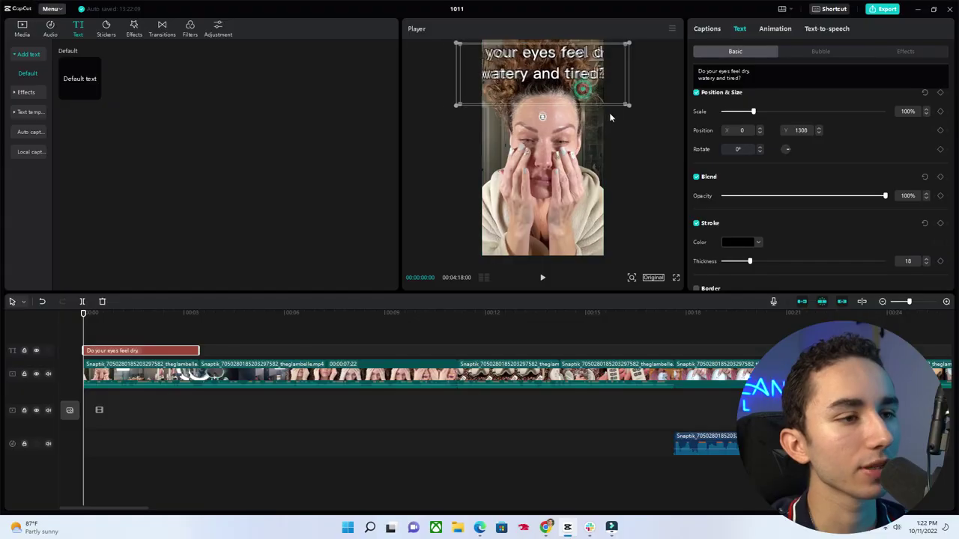
Resize the caption to 105% scale and place it over the hair just above the woman's forehead.
drag(610, 117, 558, 129)
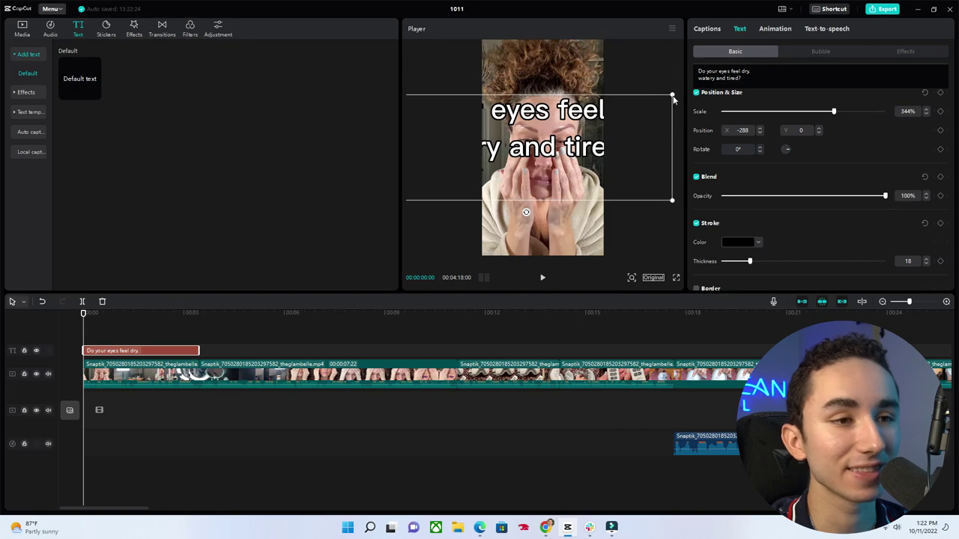
drag(673, 98, 604, 137)
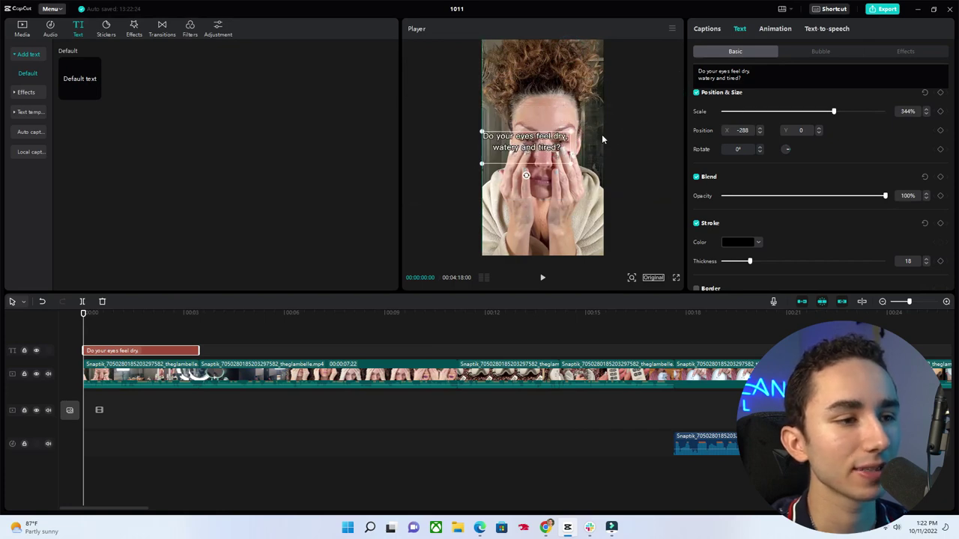
drag(533, 150, 543, 90)
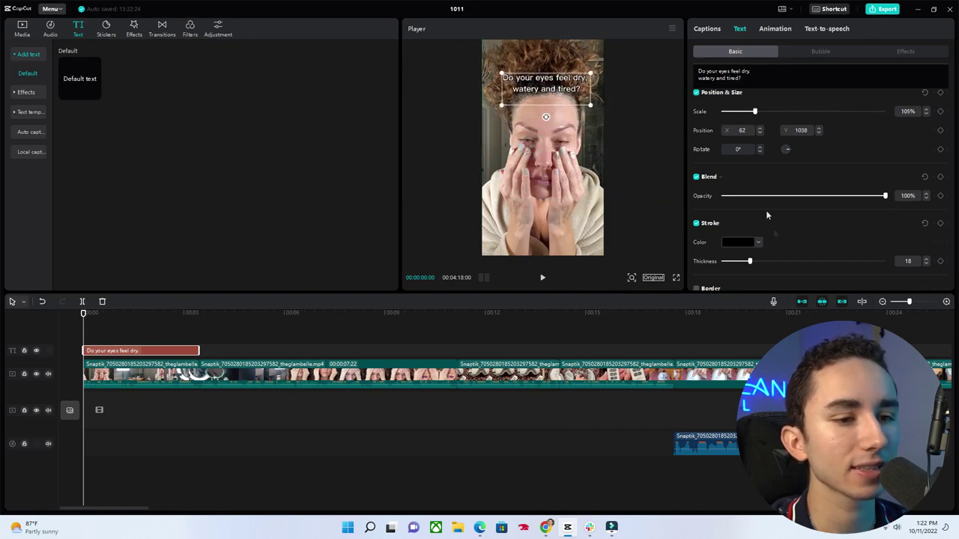
Set the caption's line spacing to -5 and move the caption higher, centred over the hair.
scroll(764, 210, up, 5)
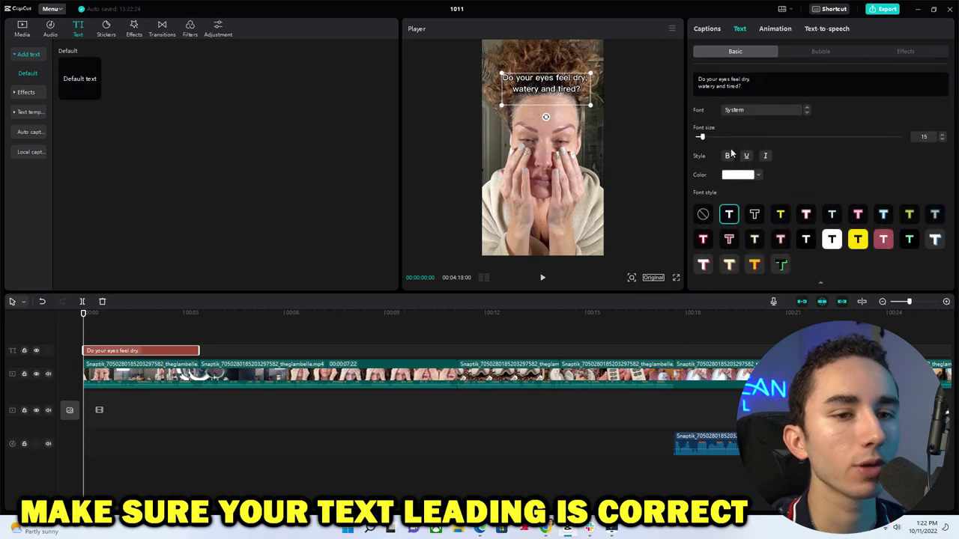
scroll(731, 154, down, 3)
click(821, 242)
click(821, 243)
click(821, 244)
click(821, 244)
click(821, 243)
click(821, 244)
click(822, 238)
click(822, 237)
click(822, 237)
click(822, 238)
click(822, 238)
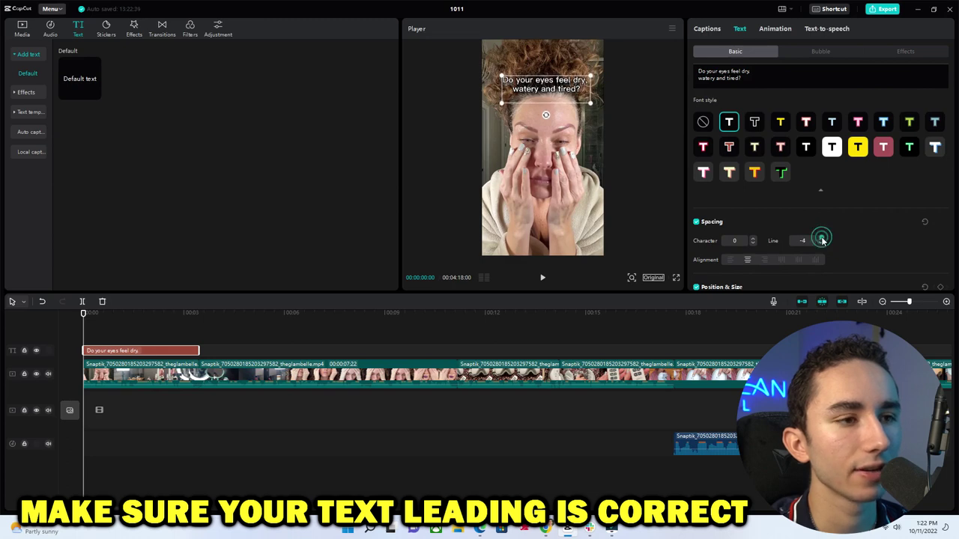
click(821, 242)
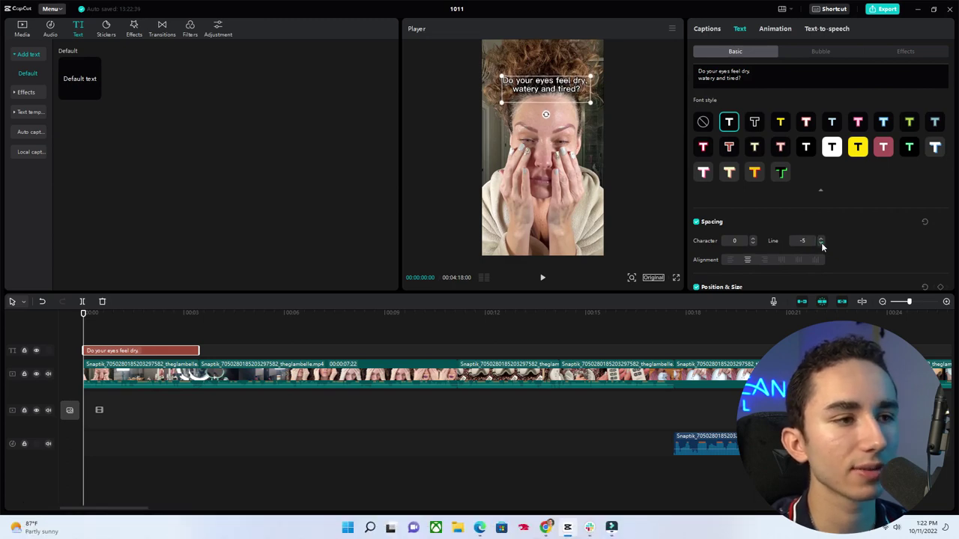
drag(575, 98, 571, 81)
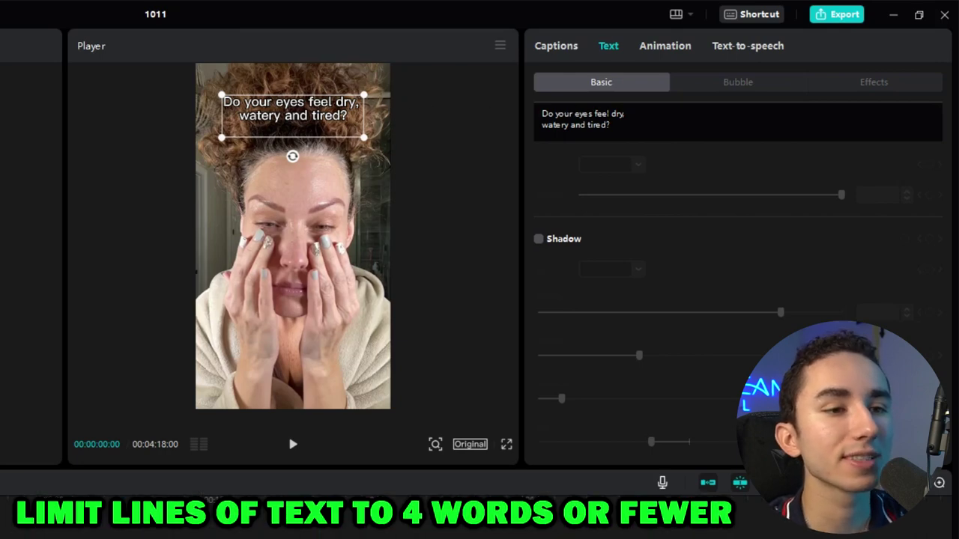
Try rebreaking the caption so that "dry, watery and tired?" forms its second line.
click(612, 113)
key(Return)
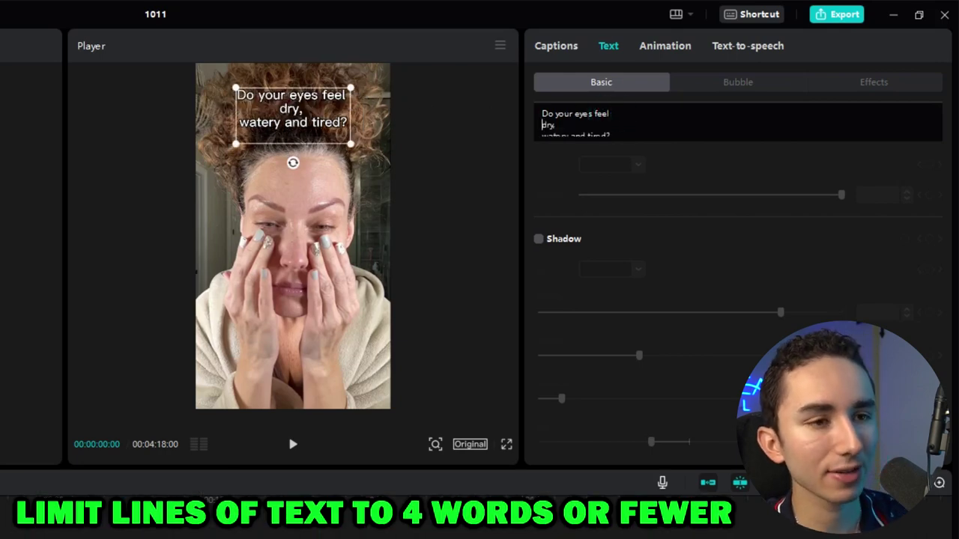
click(545, 134)
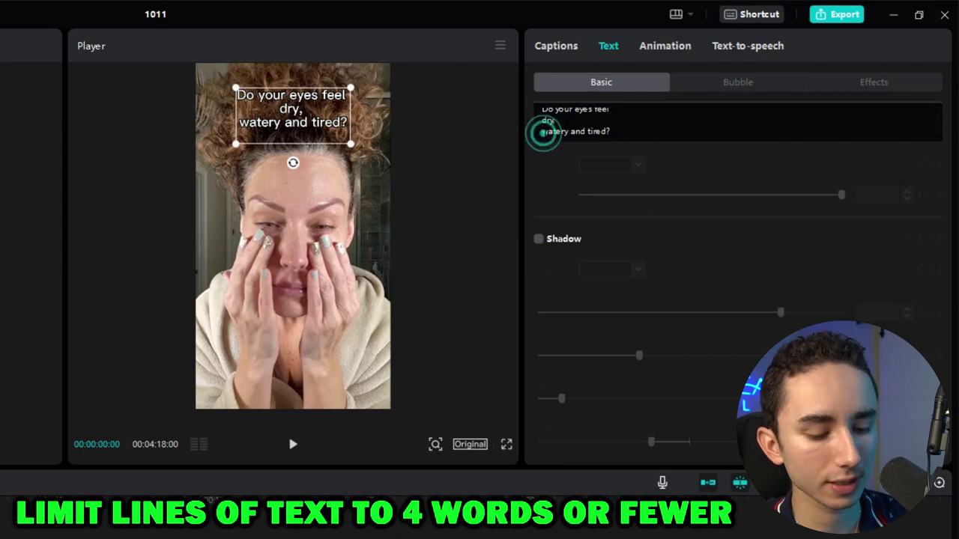
key(BackSpace)
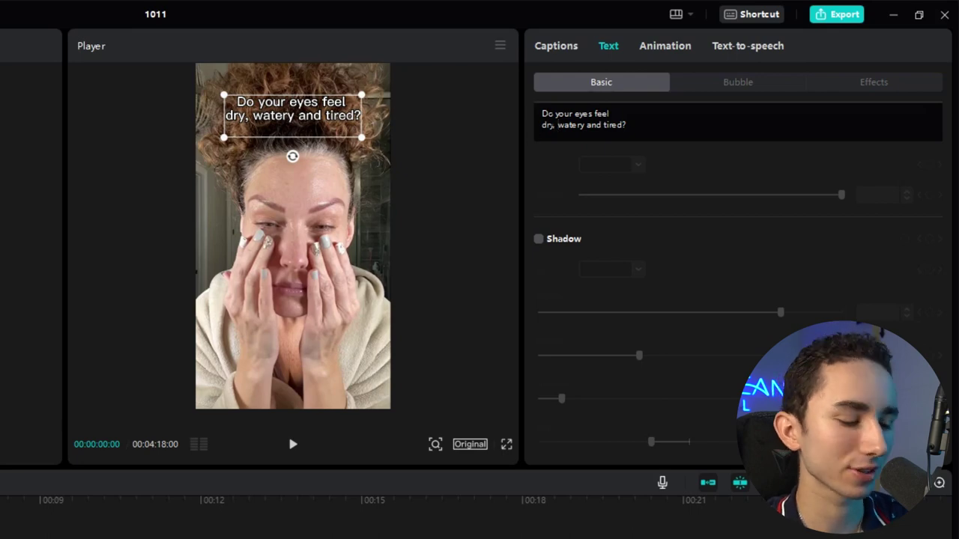
key(Return)
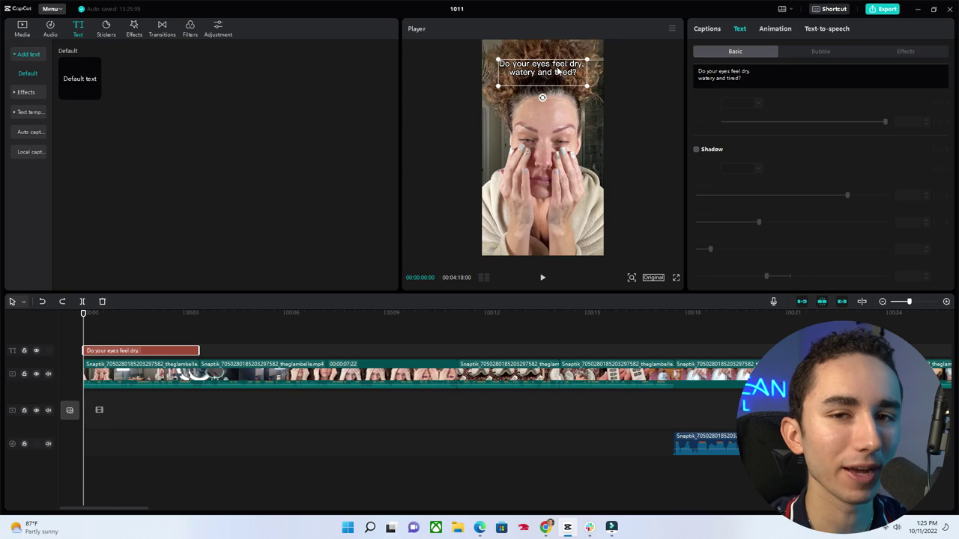
Try out entrance animations such as Flutter, Wobble and Open on the caption.
click(767, 30)
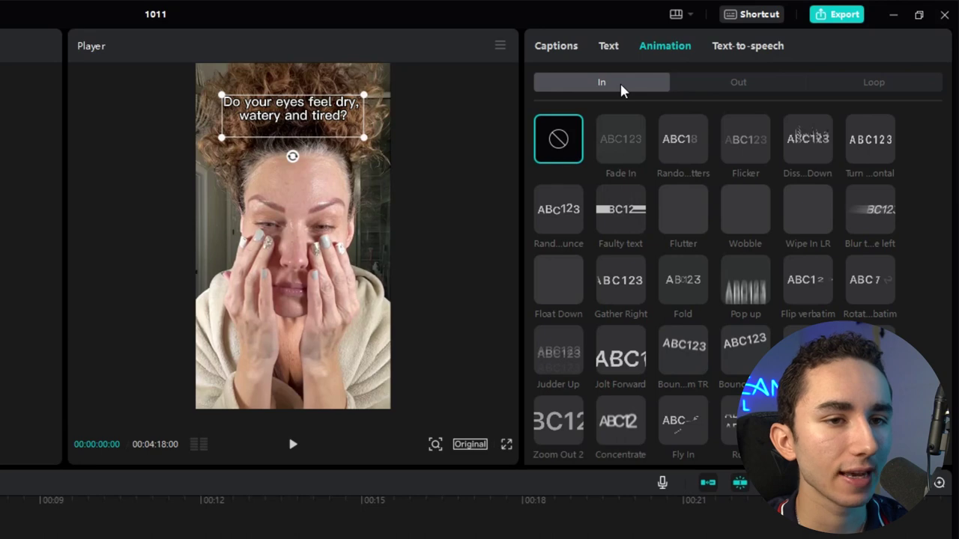
click(698, 150)
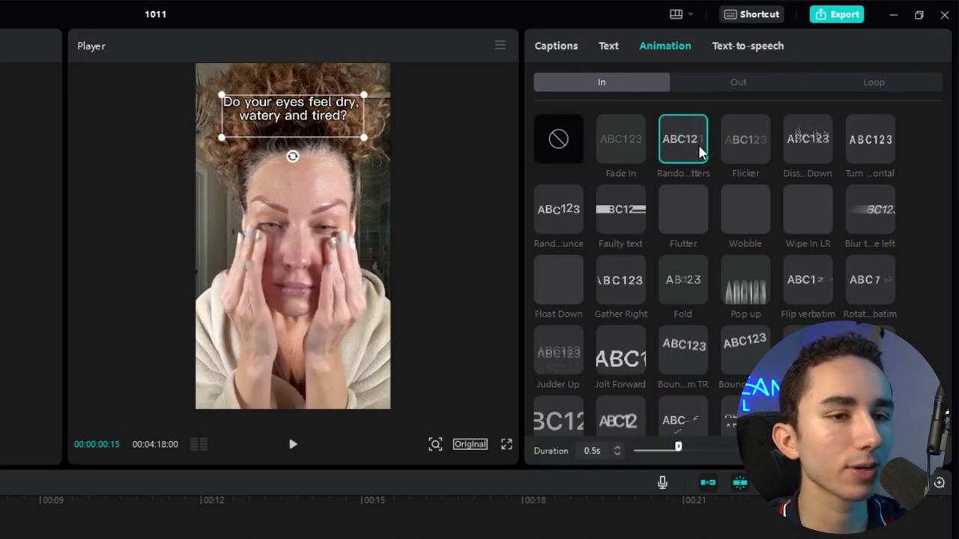
click(697, 209)
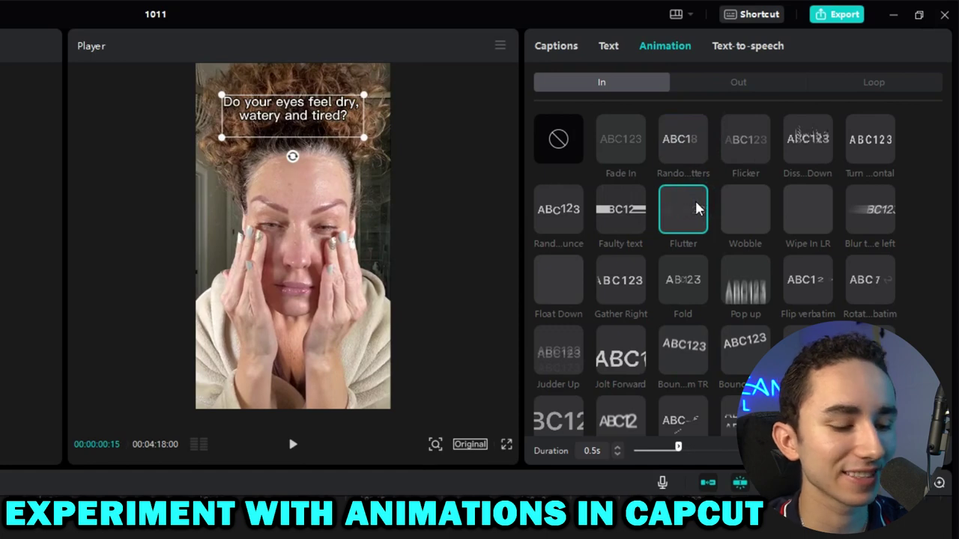
click(760, 212)
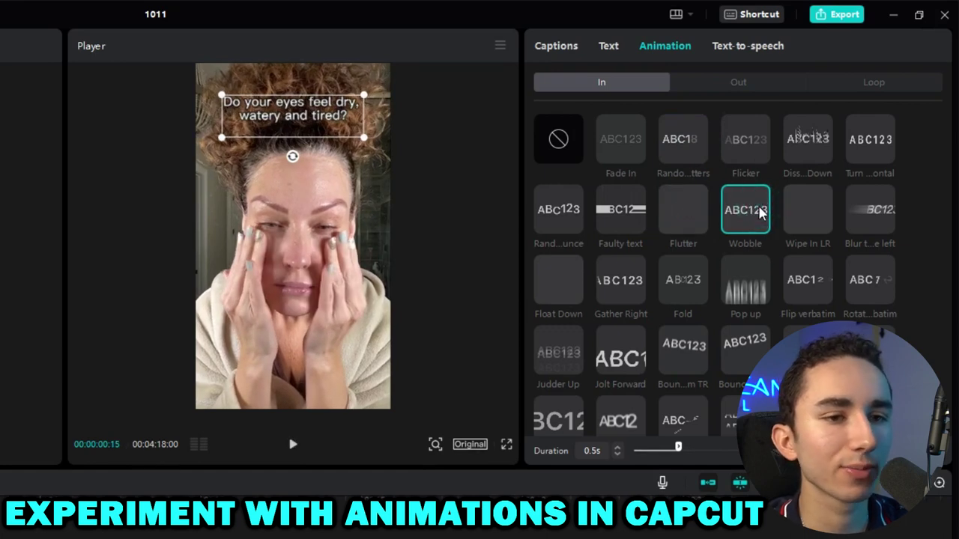
scroll(756, 214, down, 3)
click(798, 202)
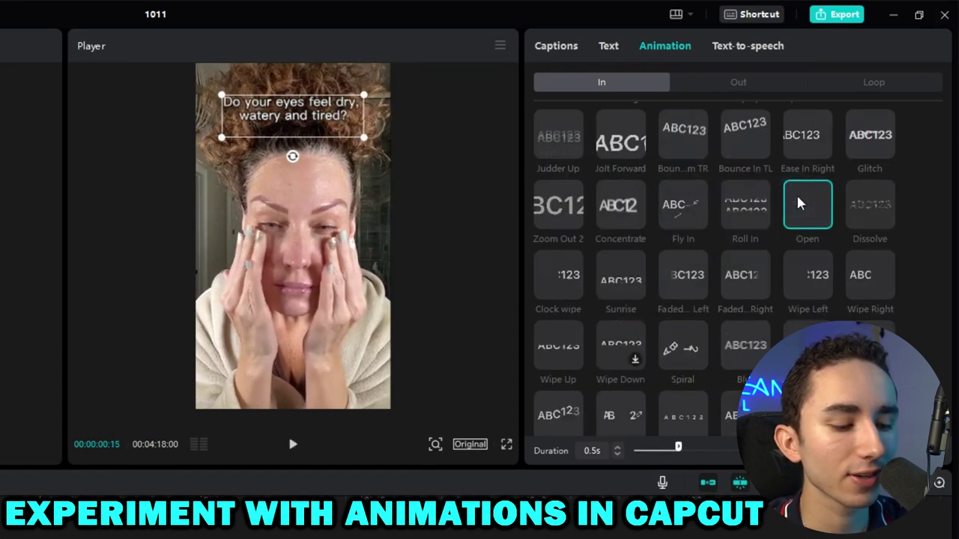
scroll(799, 203, down, 2)
click(734, 172)
scroll(726, 225, down, 2)
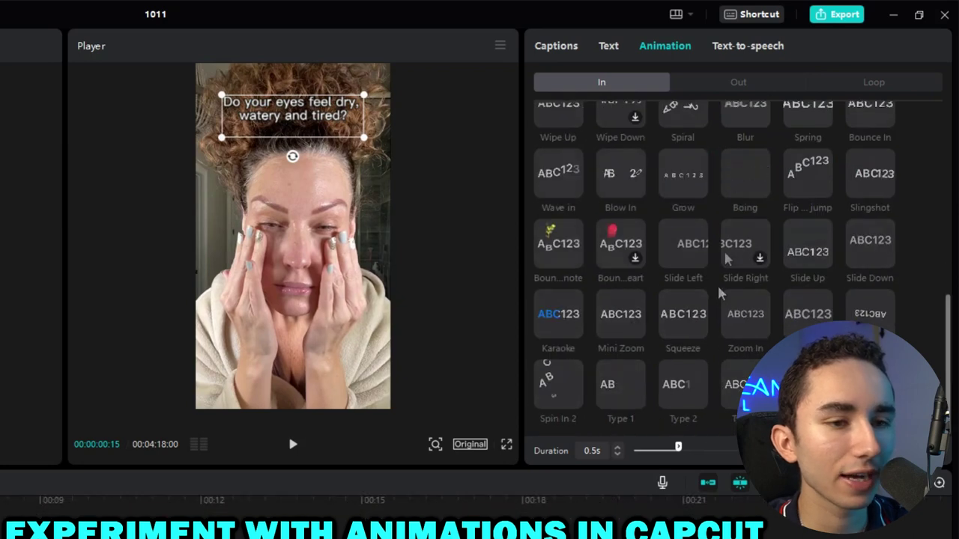
Compare the Type 2 and Wipe In LR entrance animations on the caption and apply Type 2.
click(681, 385)
scroll(750, 300, up, 10)
click(816, 209)
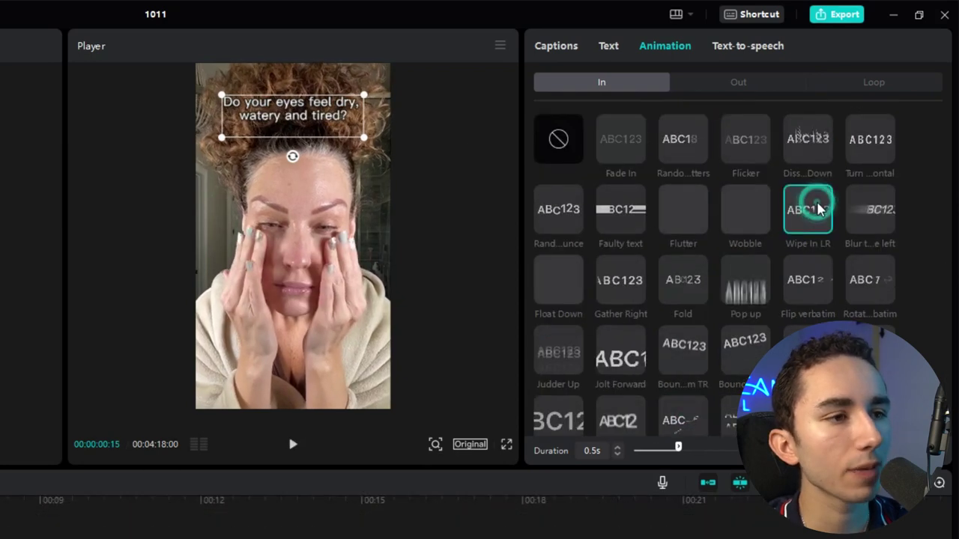
scroll(816, 217, down, 1)
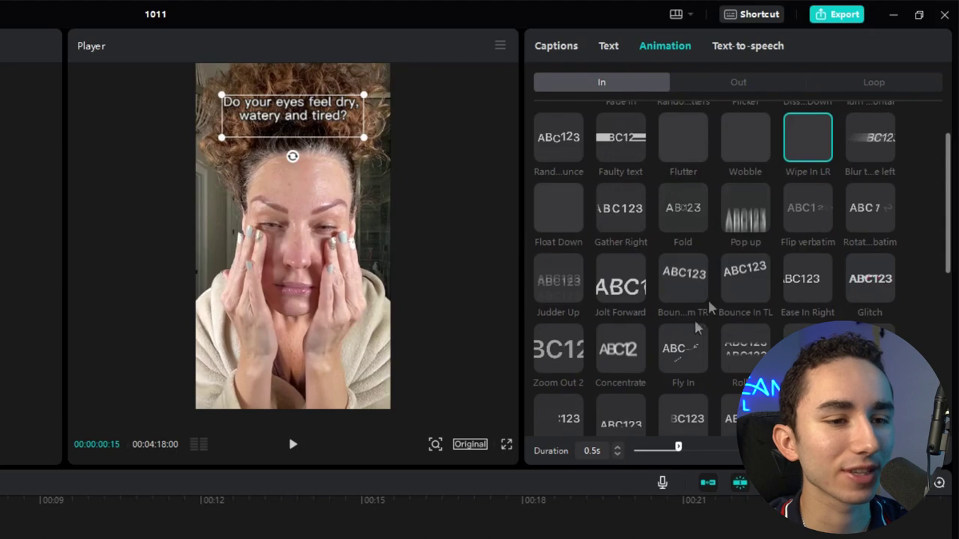
click(622, 360)
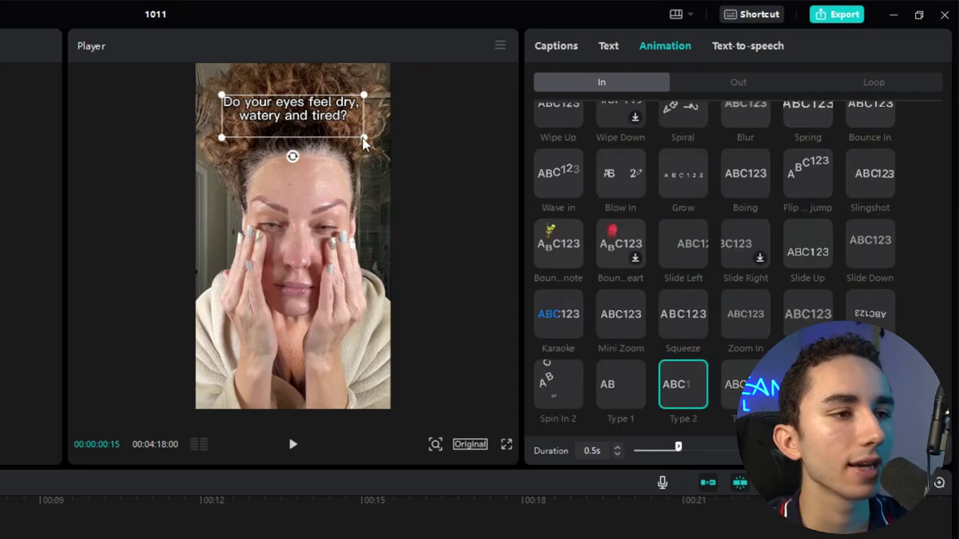
Enlarge the caption to 115% scale, centre it over the hair at Y 1255, and review its text settings.
drag(363, 137, 363, 167)
mouse_move(306, 111)
mouse_down()
mouse_move(305, 132)
mouse_move(307, 120)
mouse_up()
drag(380, 160, 339, 136)
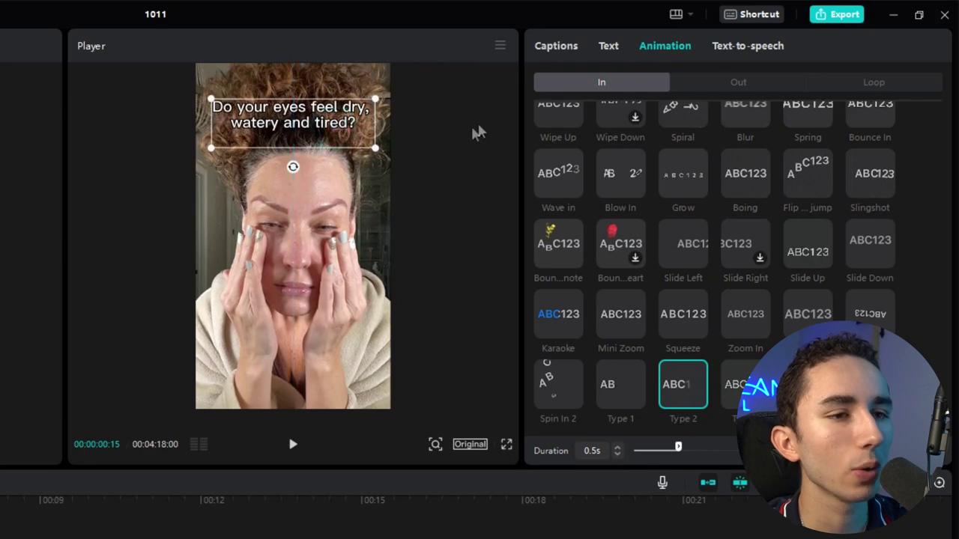
click(564, 47)
click(607, 45)
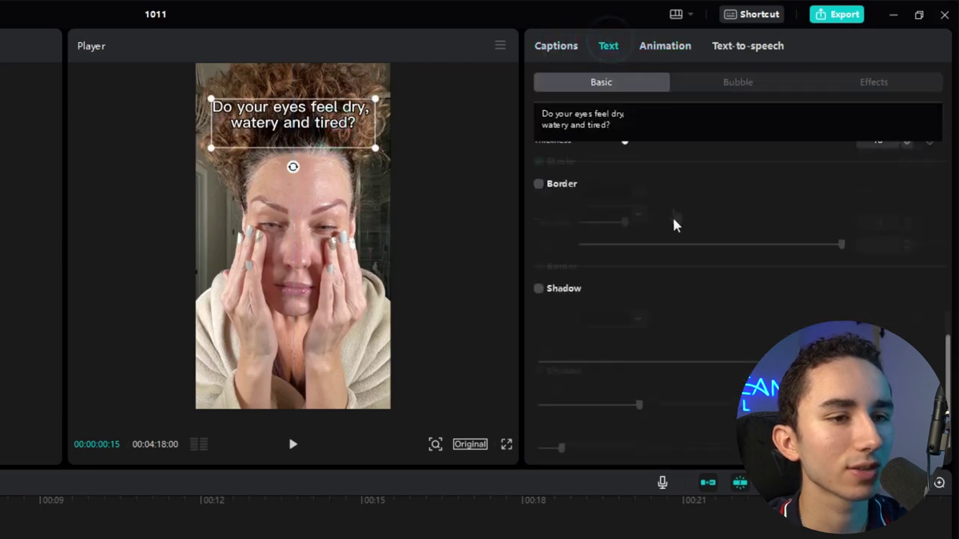
scroll(683, 227, down, 5)
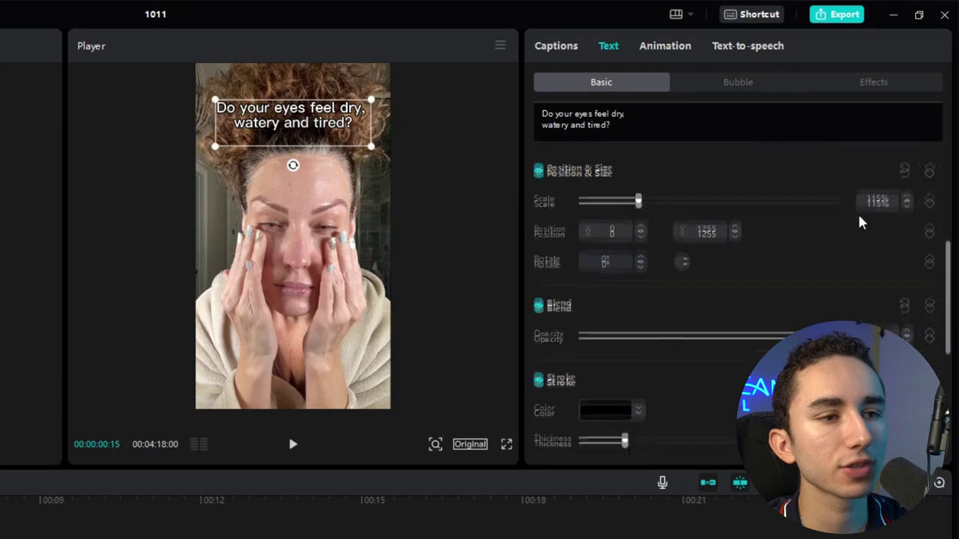
scroll(625, 195, up, 4)
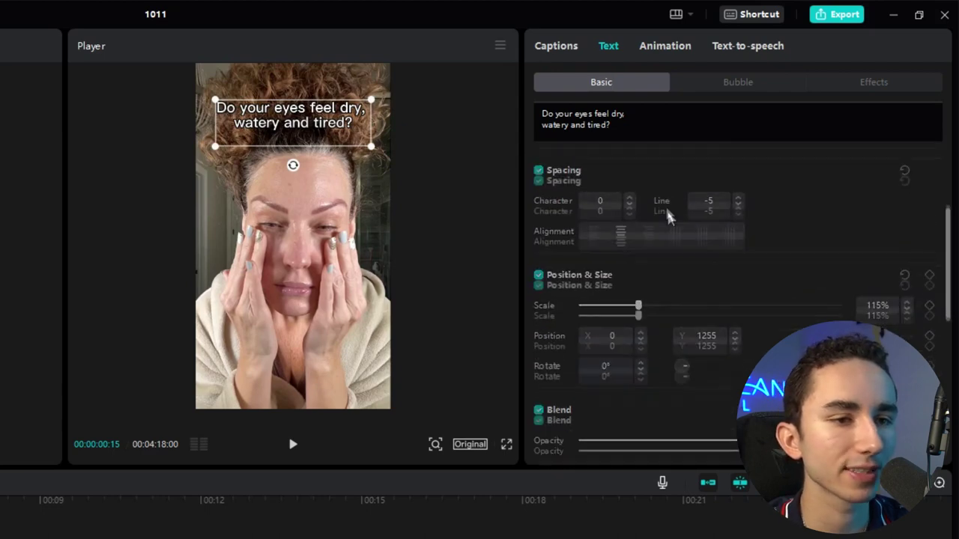
scroll(669, 216, up, 4)
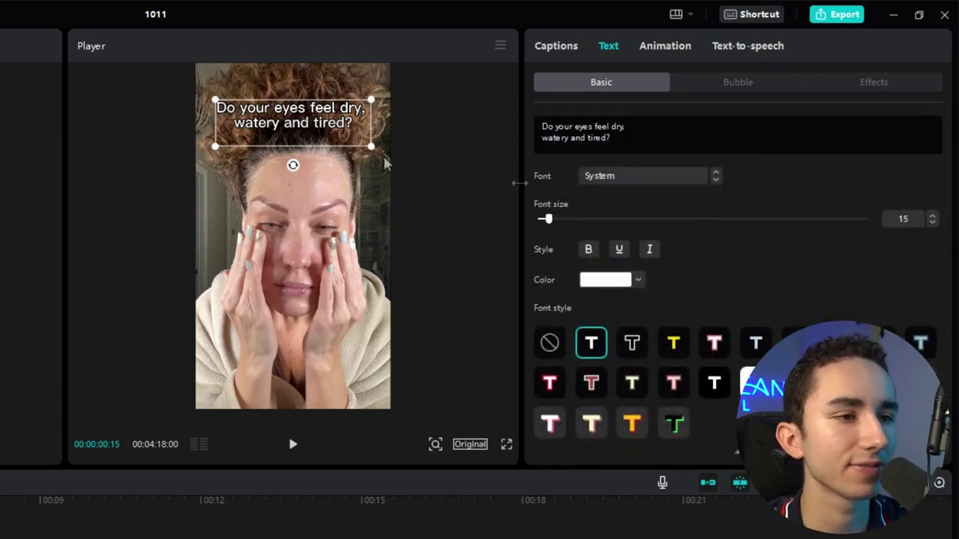
Nudge the caption slightly higher over the hair so it stays clear of the face.
click(465, 163)
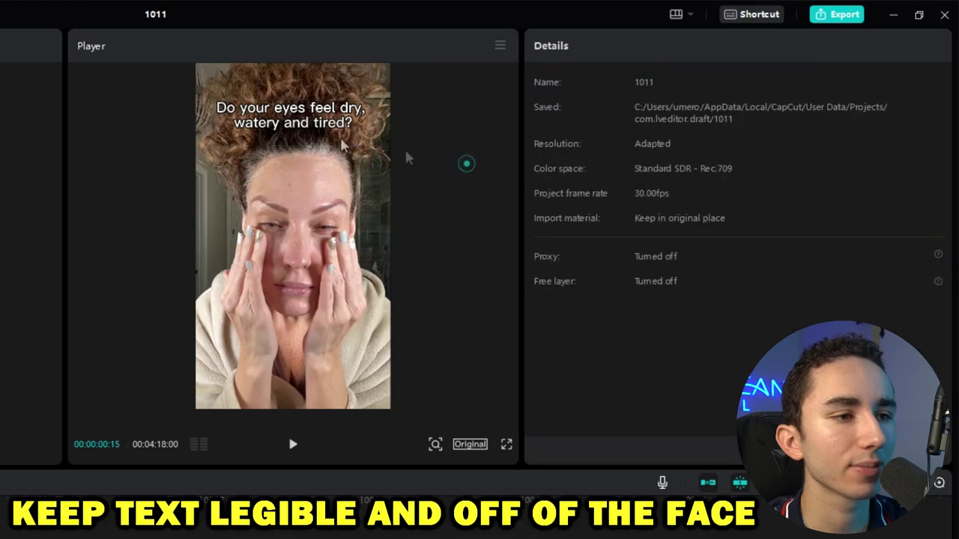
click(325, 120)
mouse_move(325, 120)
mouse_down()
mouse_move(318, 98)
mouse_move(327, 111)
mouse_up()
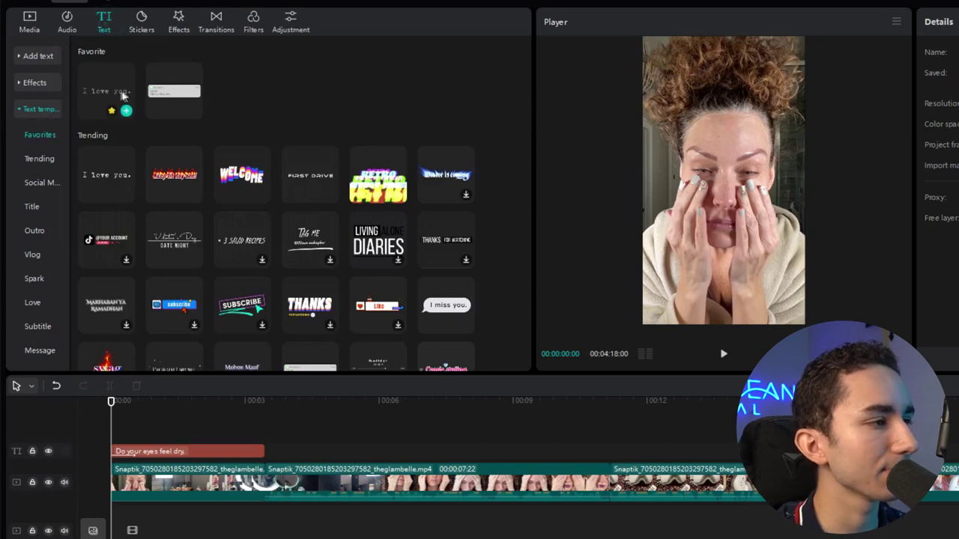
Add the favorite Messages notification template at the timeline start, enlarged, with the message text "Are You Tired Of Being Tired?".
drag(166, 88, 115, 441)
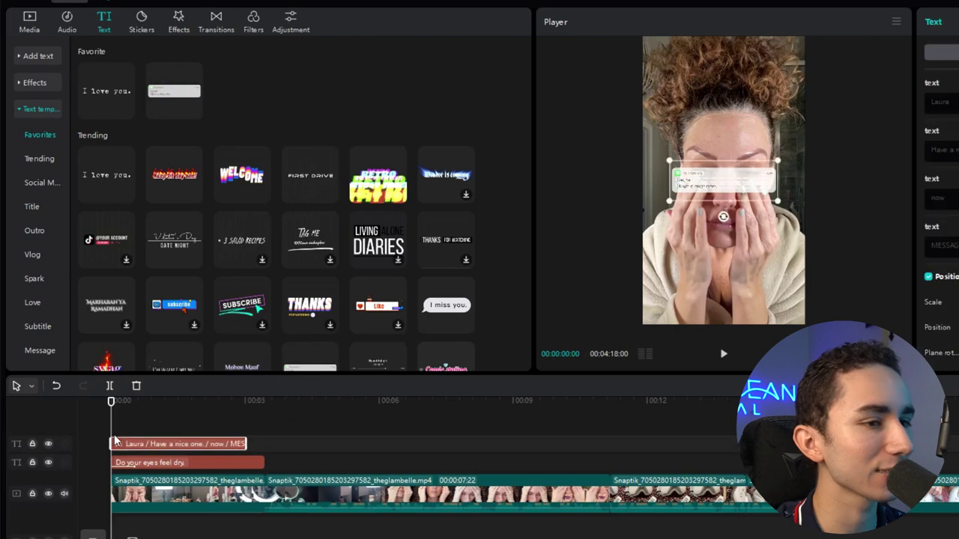
drag(781, 211, 788, 236)
double_click(698, 192)
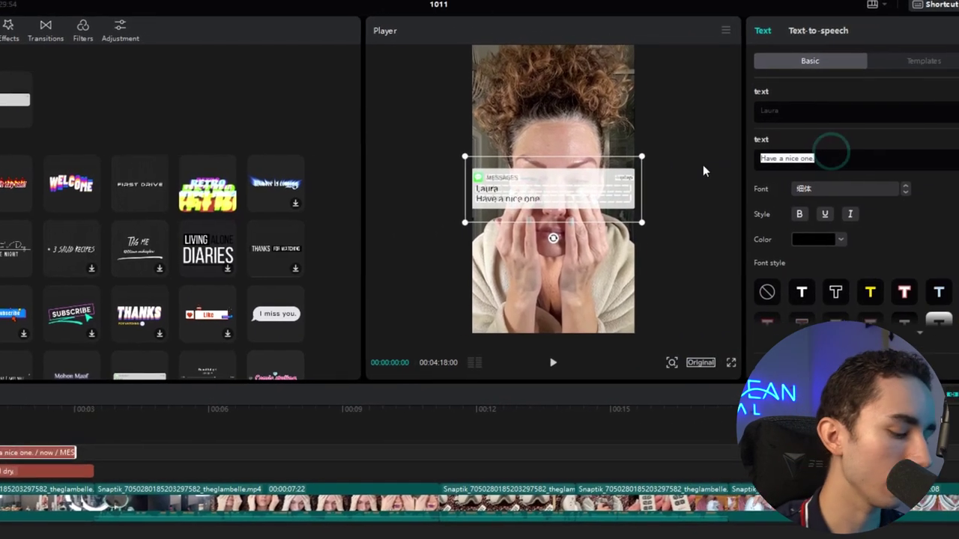
text(Are You Tired Of Being Tired?)
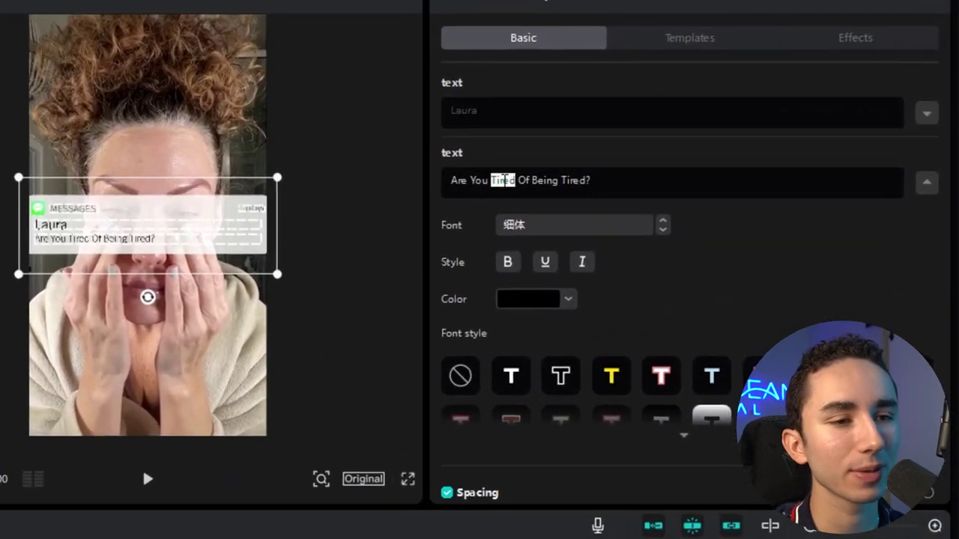
Move the message notification up over the hair, shrink it slightly to fit inside the frame, and check it in full-screen preview.
triple_click(631, 168)
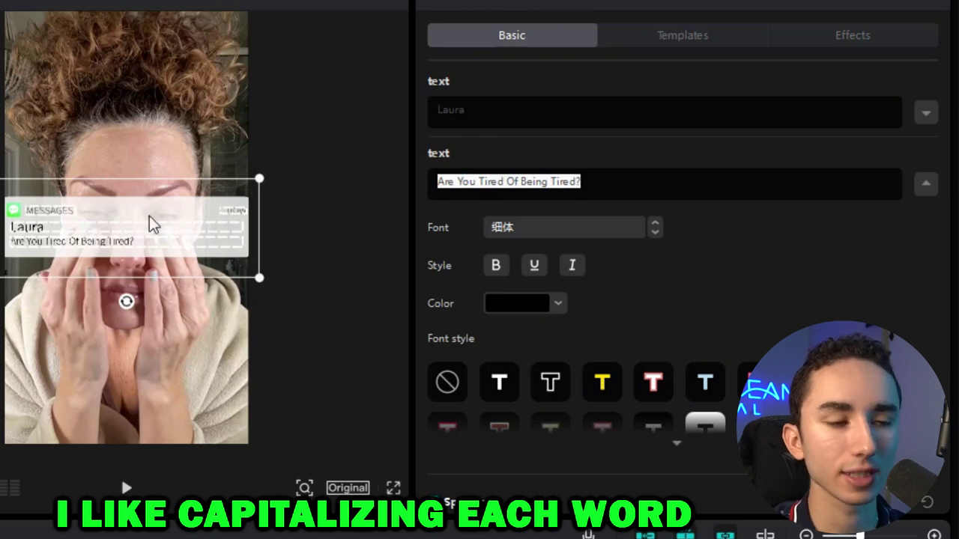
drag(147, 189, 143, 39)
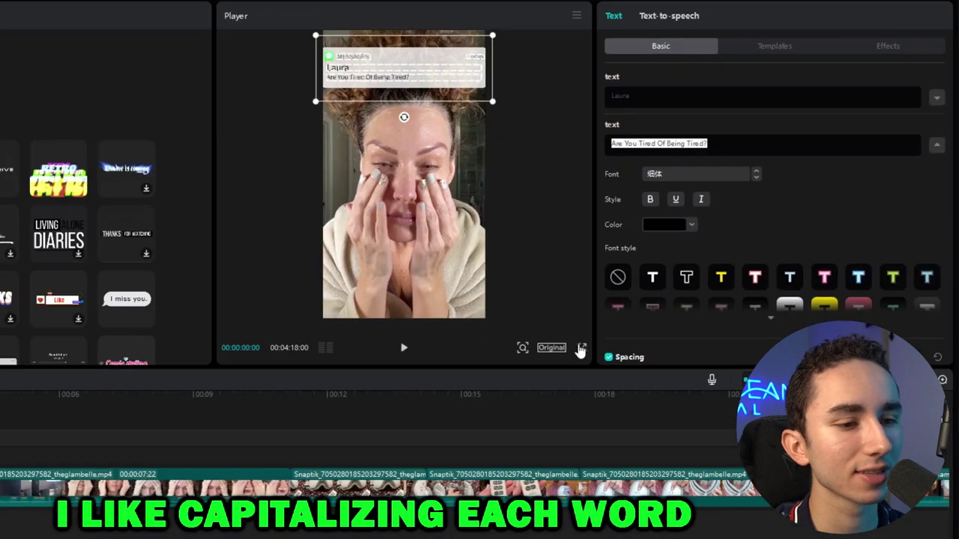
click(393, 488)
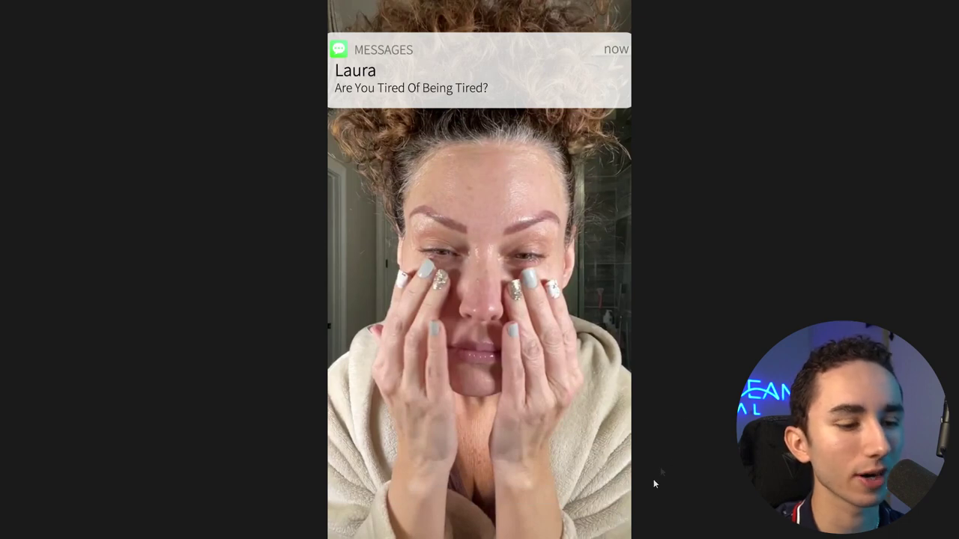
key(Escape)
click(676, 277)
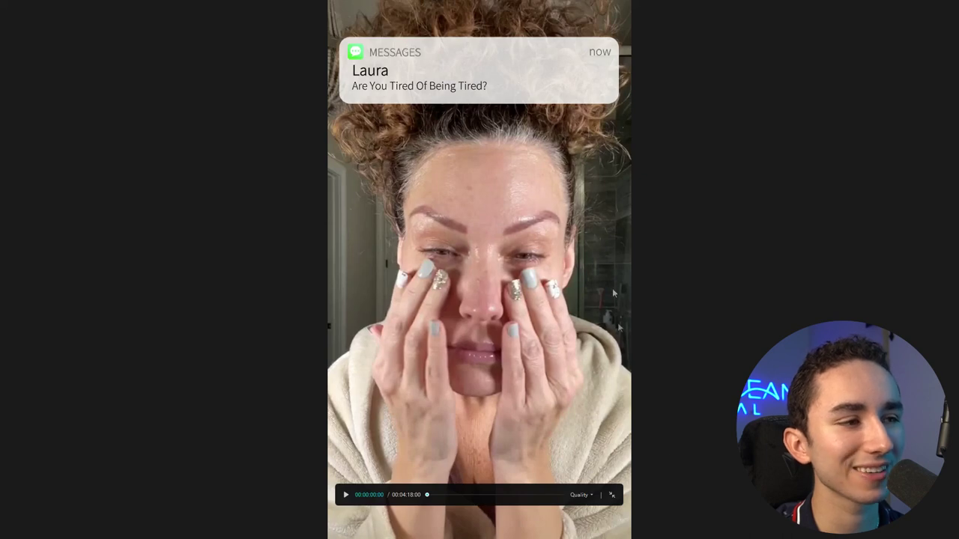
click(610, 495)
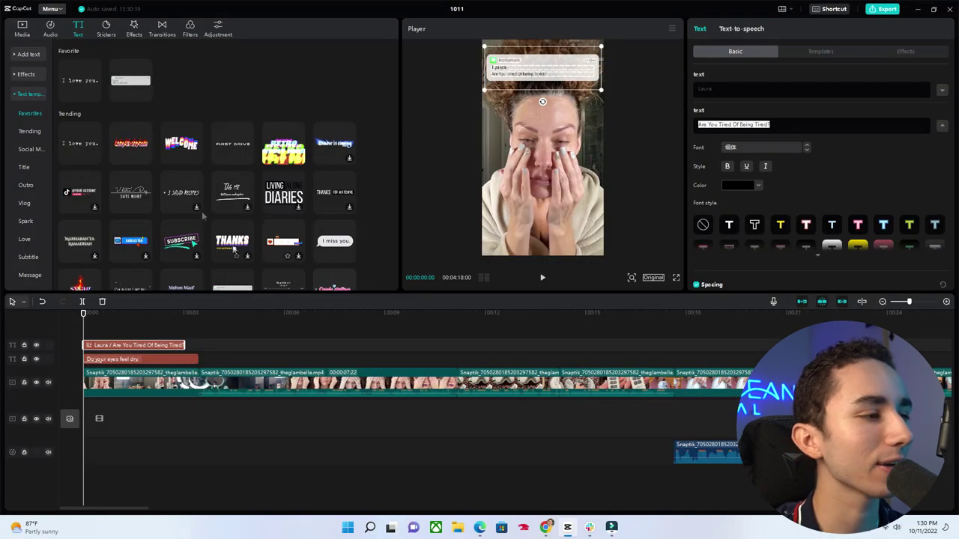
Add the text message sound effect to an audio track, align it with the timeline start, and preview it full screen with the notification.
click(15, 33)
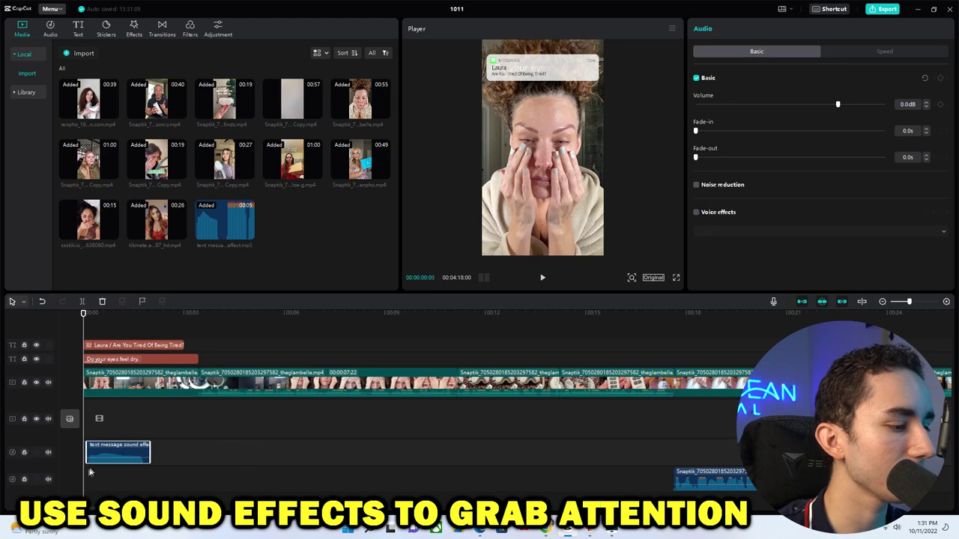
drag(97, 452, 95, 453)
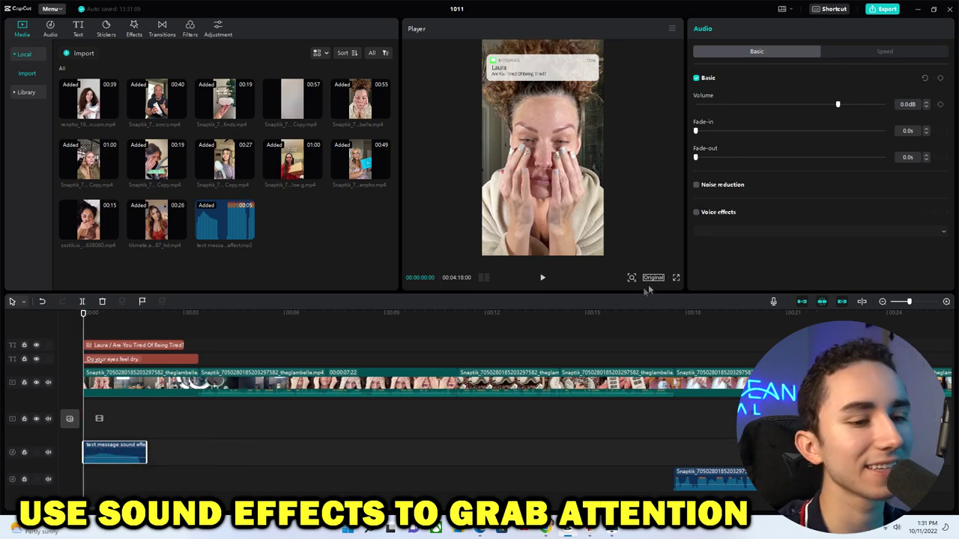
click(676, 279)
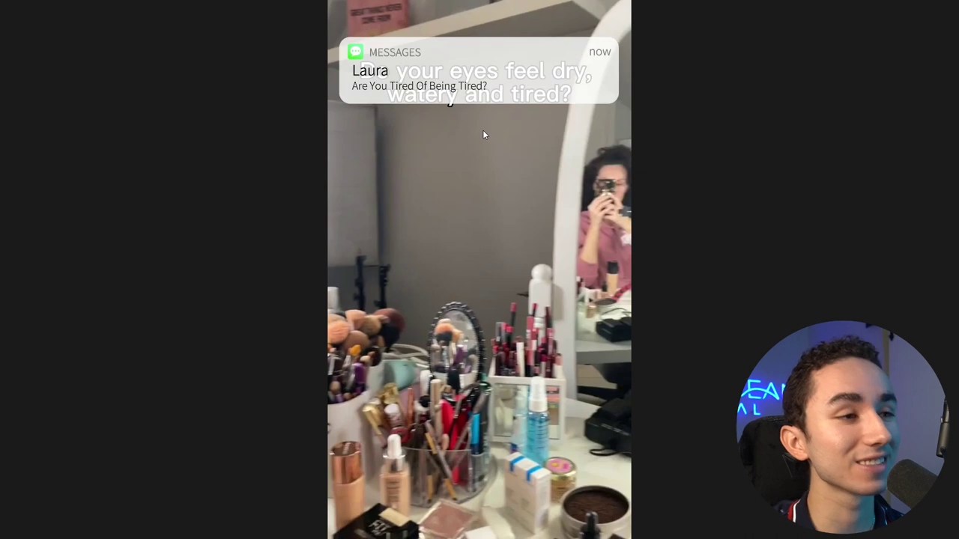
key(Escape)
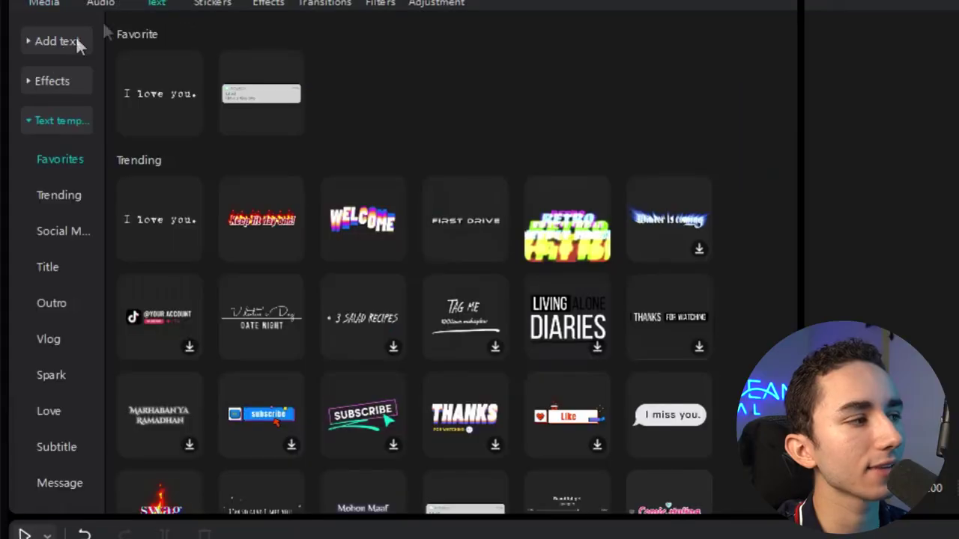
Replace the message notification with the favorite "I love you." text template at the timeline start and preview it full screen.
click(159, 93)
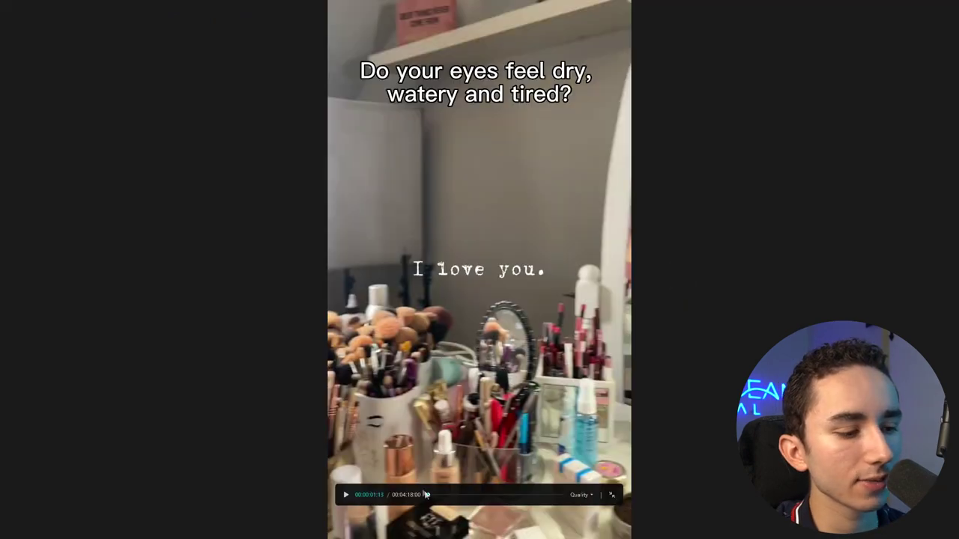
click(427, 494)
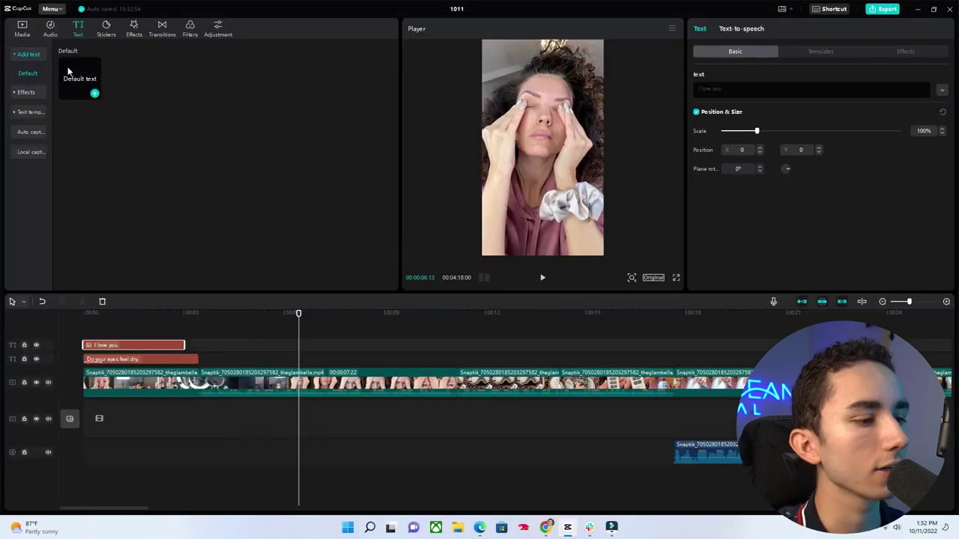
Add a default text clip at 00:00:06:13, compare the light blue and black-with-white-outline styles, and apply white with black outline.
drag(71, 73, 294, 359)
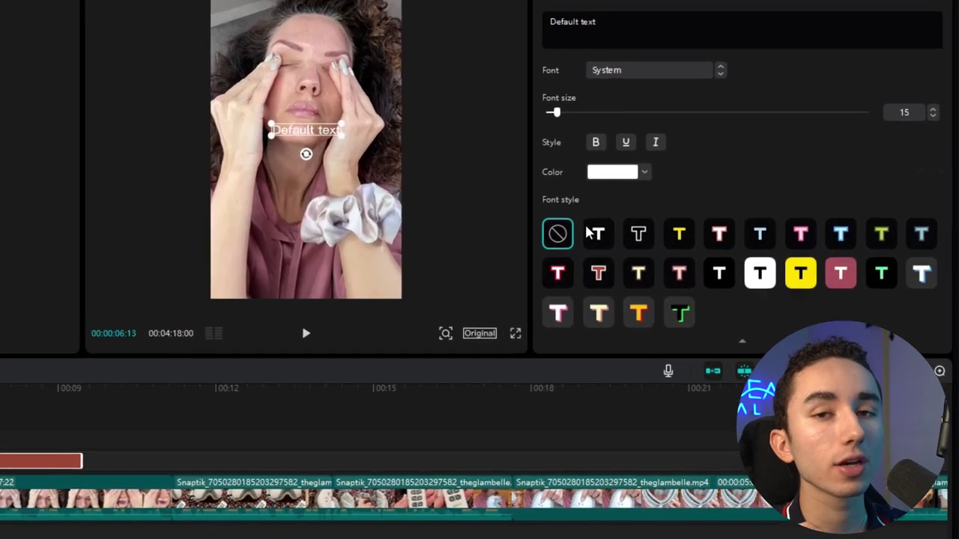
click(844, 241)
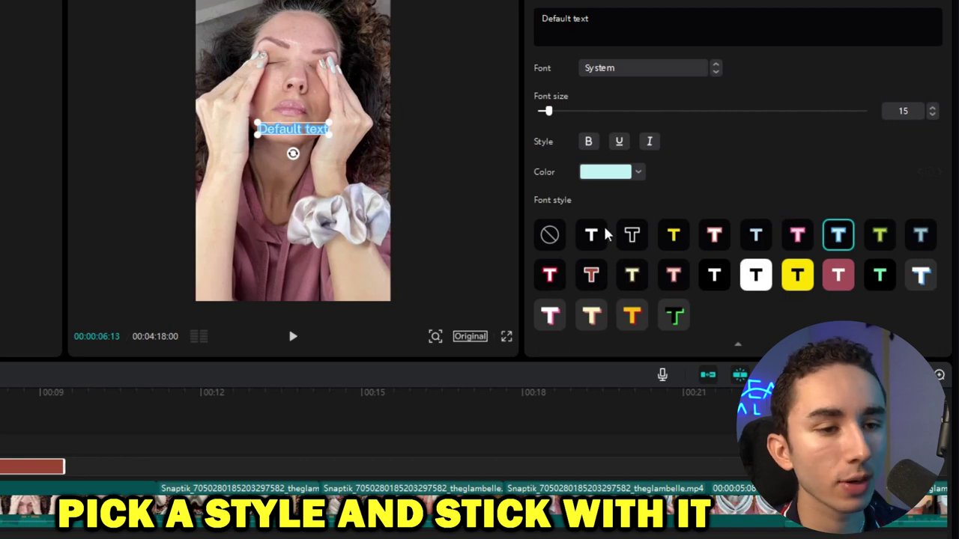
click(633, 234)
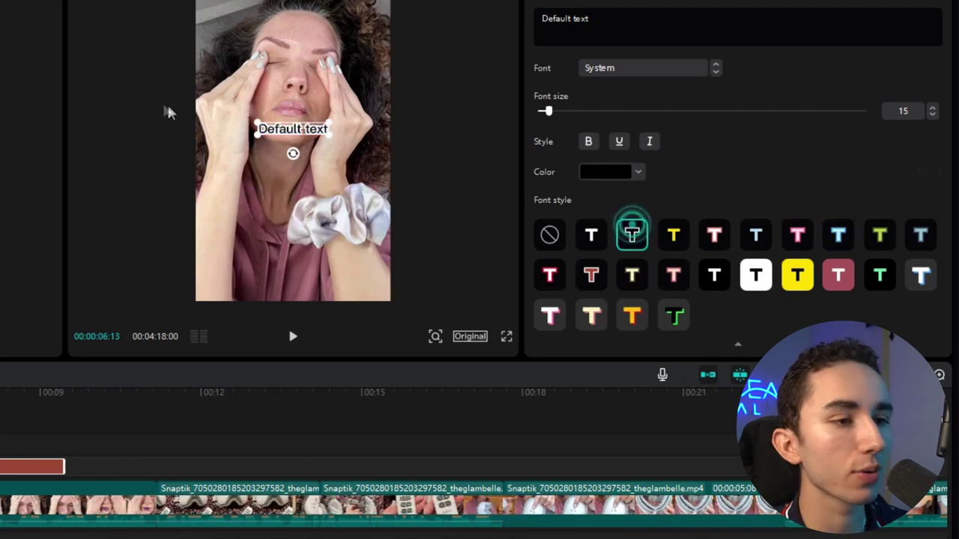
click(583, 234)
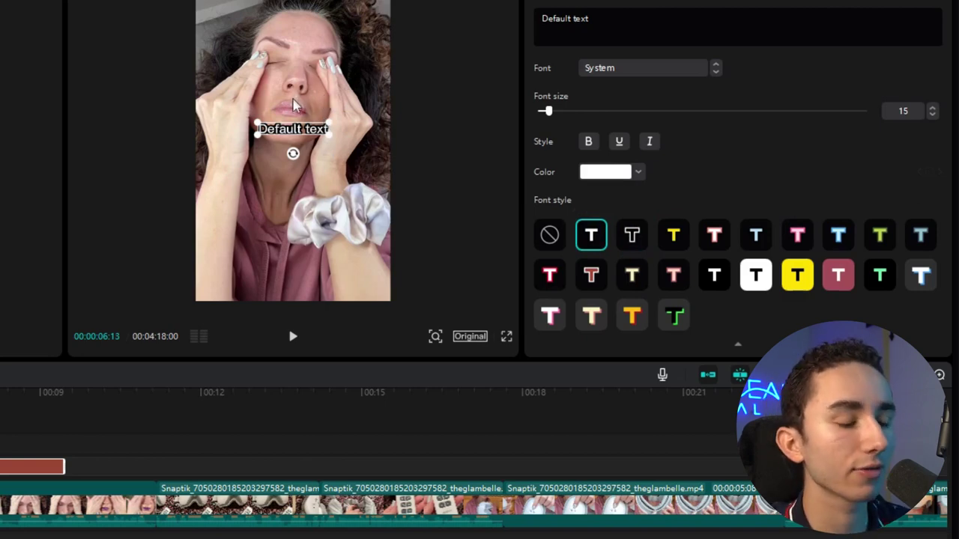
Try the pink, cream, black-on-yellow and black-on-white font styles on the default text, and return to white with black outline.
click(801, 240)
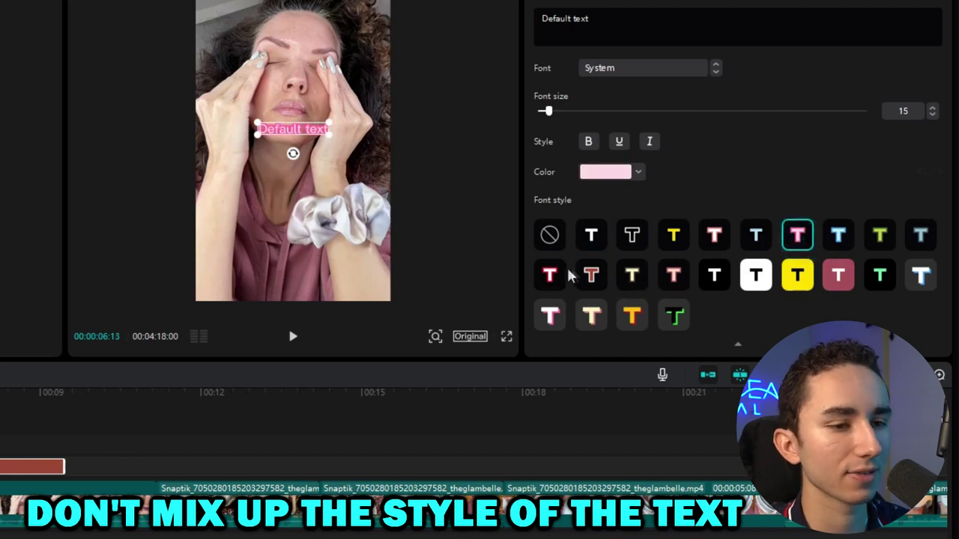
click(589, 319)
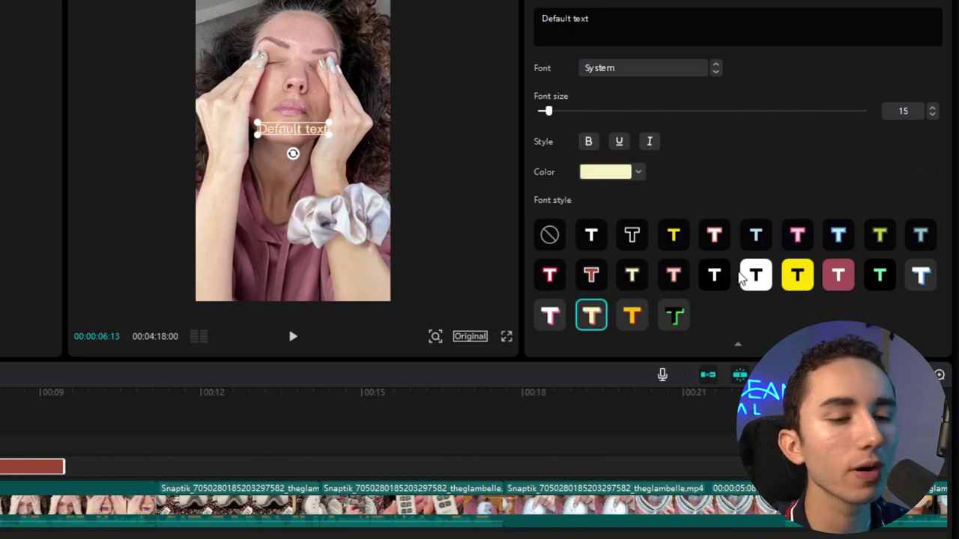
click(807, 279)
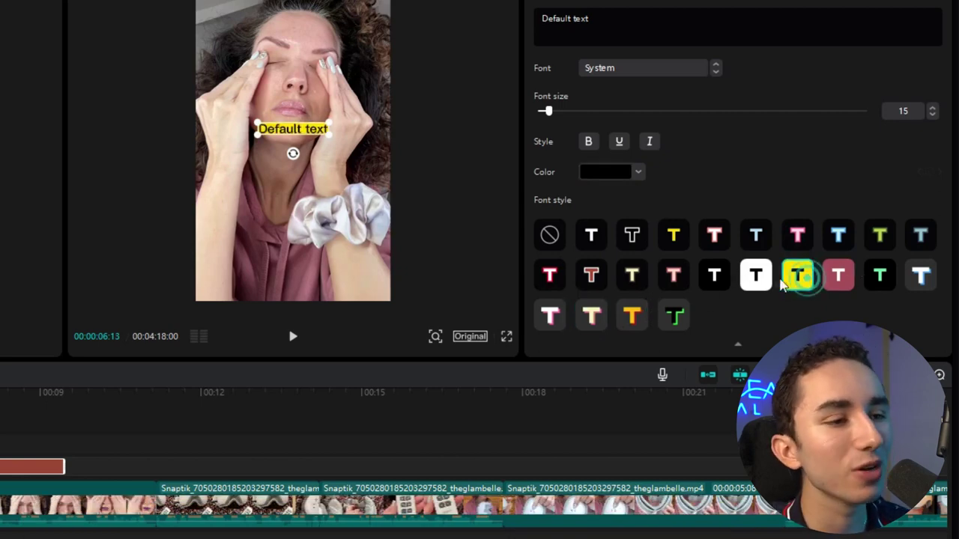
click(755, 275)
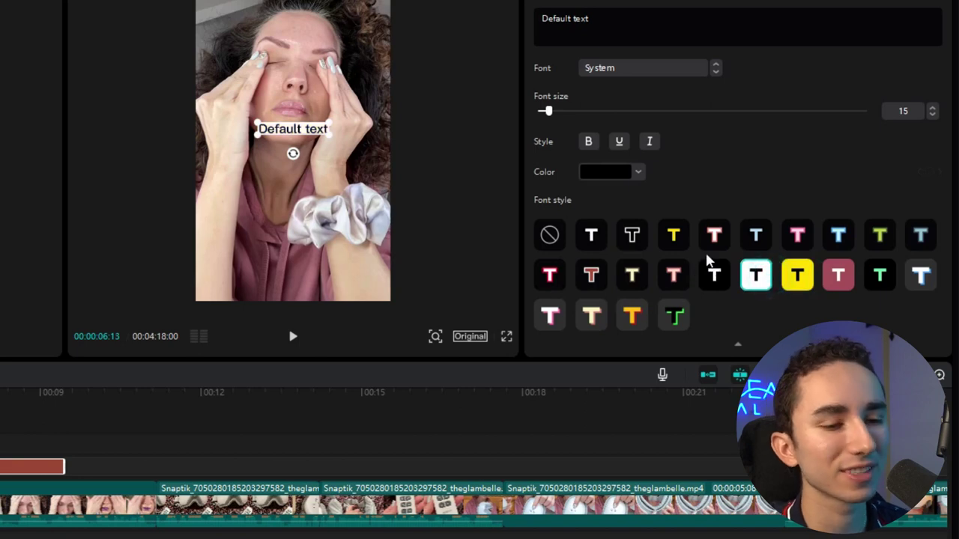
click(598, 237)
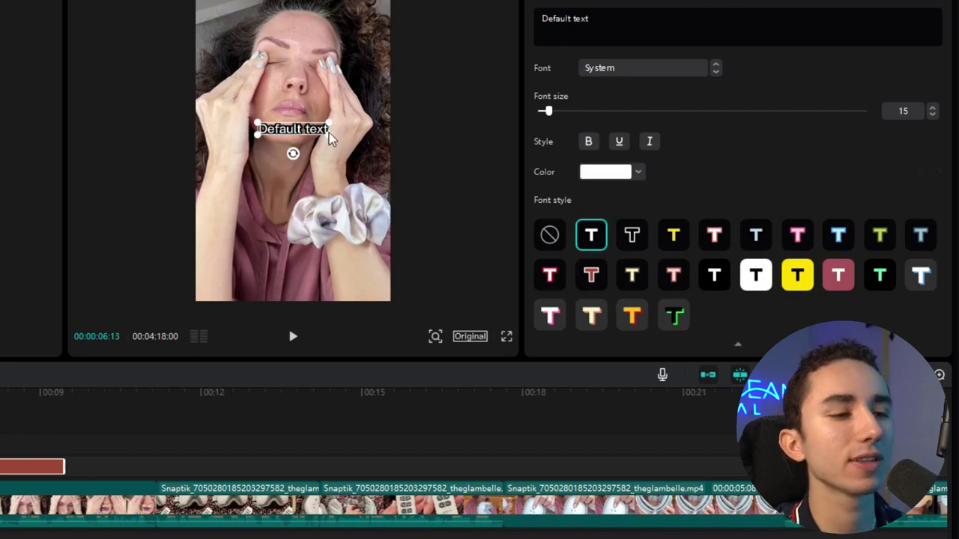
Enlarge the default text across the face and apply the black-on-white background font style.
drag(329, 137, 360, 140)
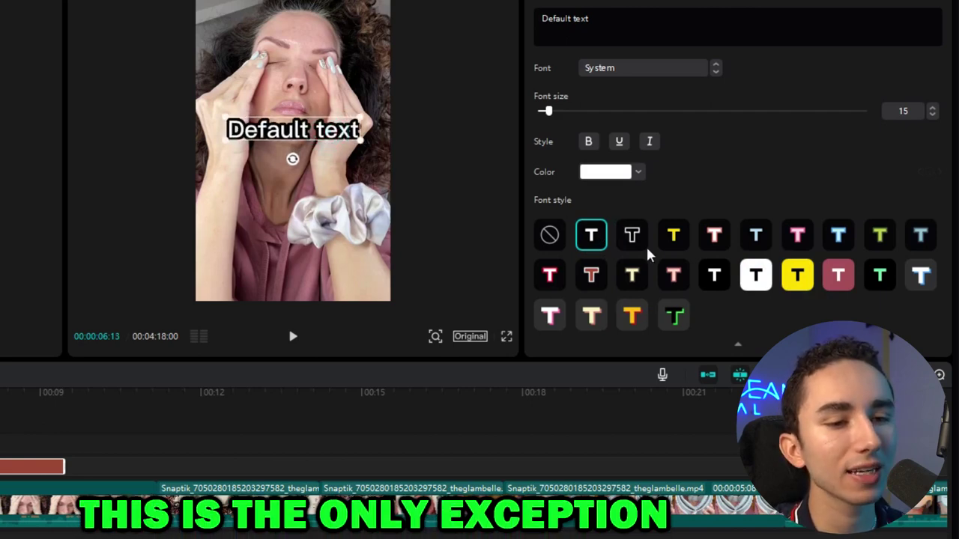
click(755, 277)
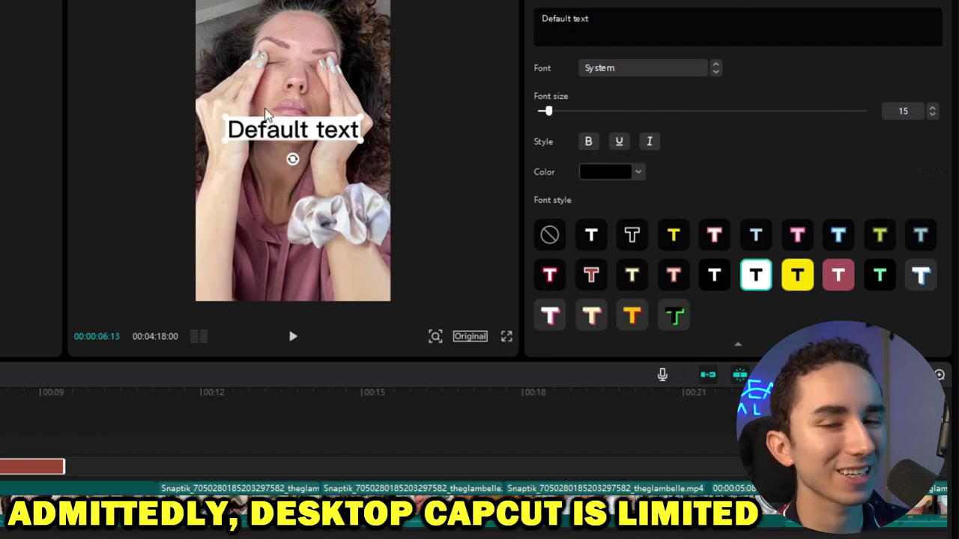
drag(263, 116, 262, 112)
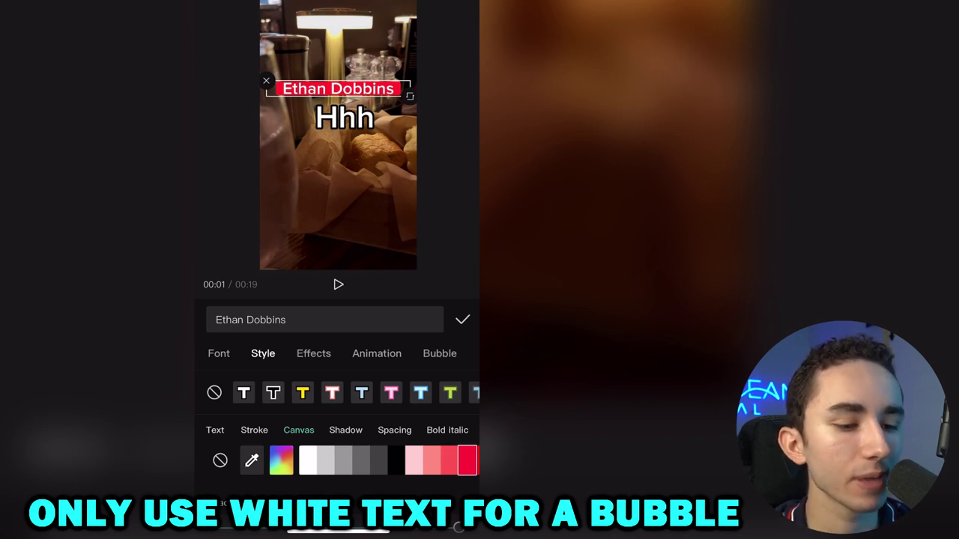
Switch to CapCut's mobile version and slightly reduce the corner radius of the red canvas behind the name text.
drag(338, 534, 420, 419)
scroll(337, 449, down, 2)
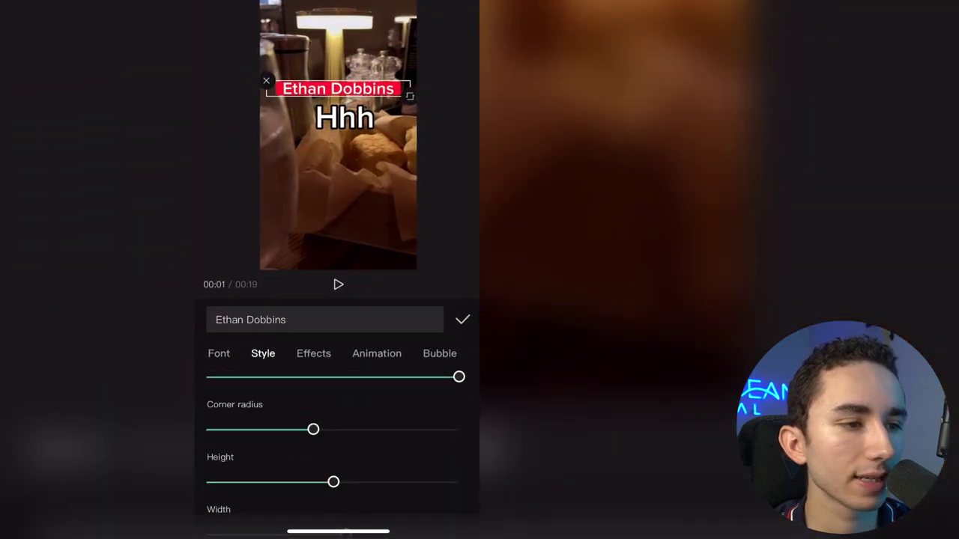
drag(314, 429, 295, 435)
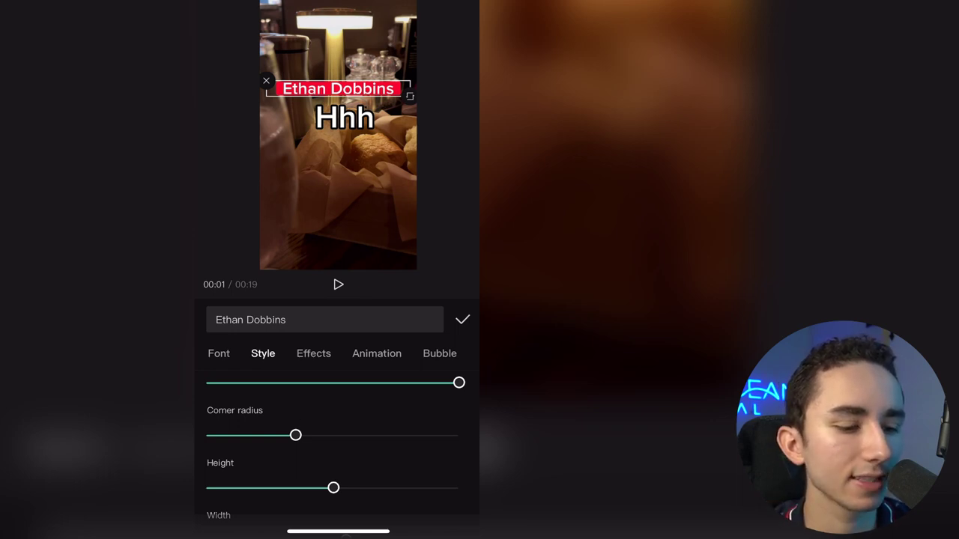
Try a lower opacity on the name text's red canvas, then restore it to 100%.
scroll(336, 449, down, 2)
scroll(336, 449, up, 4)
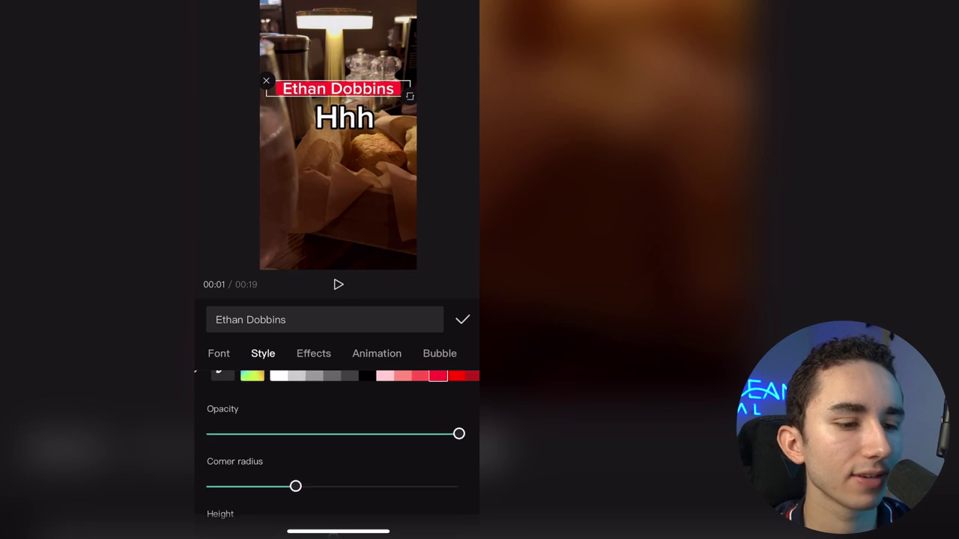
drag(459, 434, 396, 437)
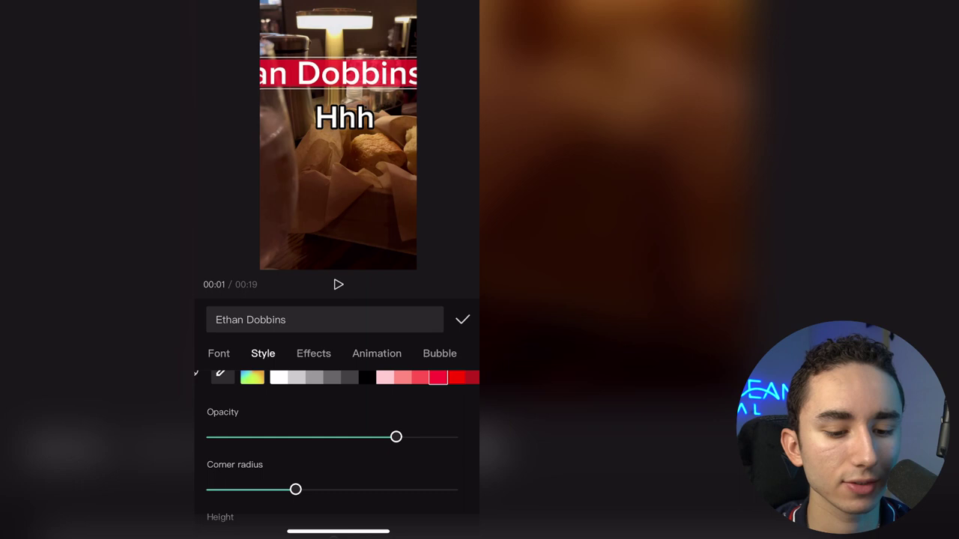
drag(396, 437, 459, 438)
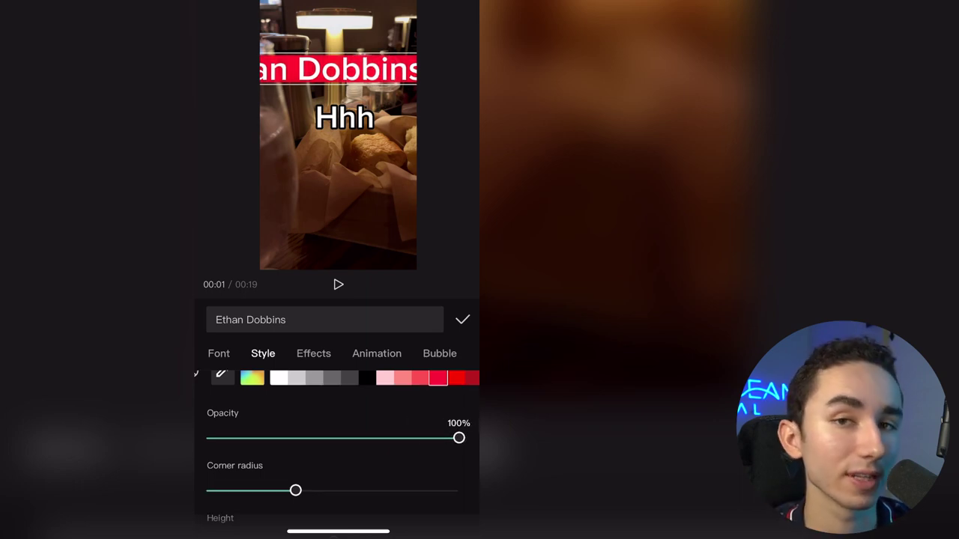
Set the red canvas height to 100 and its width to 55 around the name text.
scroll(337, 449, down, 2)
drag(332, 479, 458, 479)
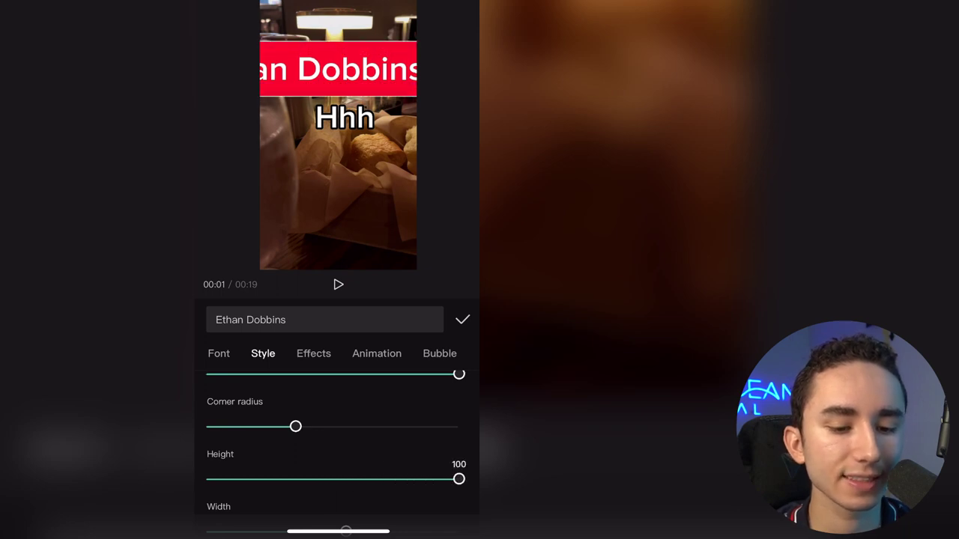
scroll(336, 450, down, 1)
mouse_move(346, 499)
mouse_down()
mouse_move(362, 499)
mouse_move(347, 503)
mouse_up()
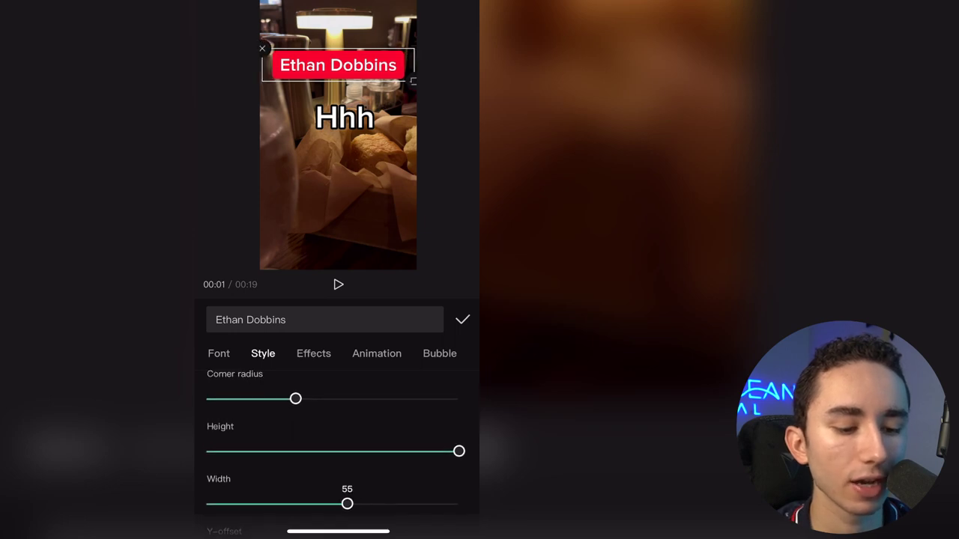
Lower the opacity of the name text's red canvas to about three quarters.
scroll(335, 449, up, 1)
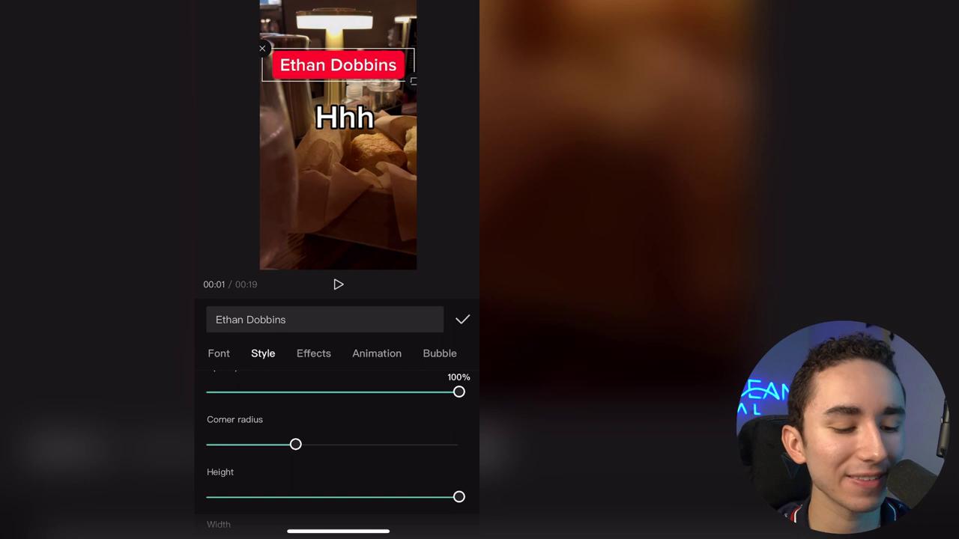
scroll(336, 449, up, 1)
drag(459, 427, 395, 427)
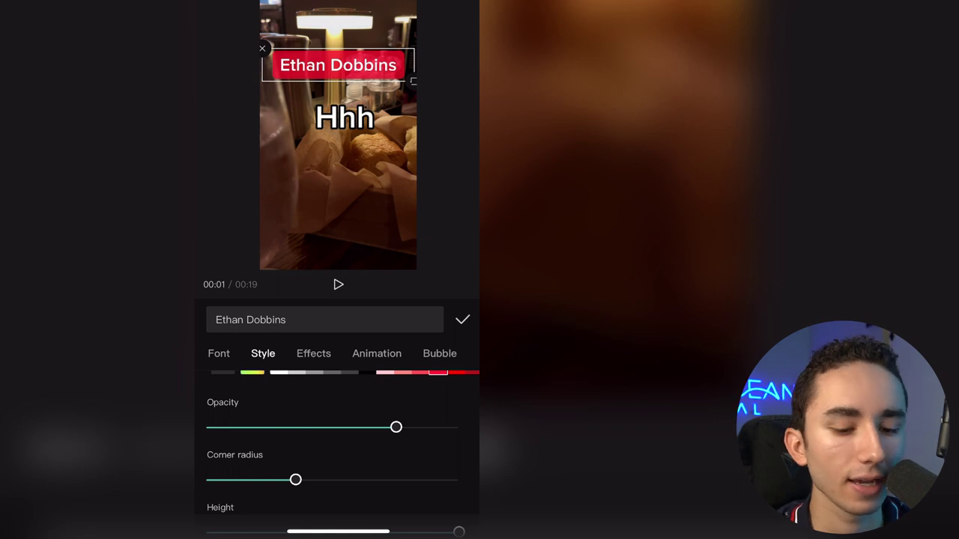
Change the name text's canvas color to black and look through the red, orange and yellow swatches.
scroll(336, 454, up, 2)
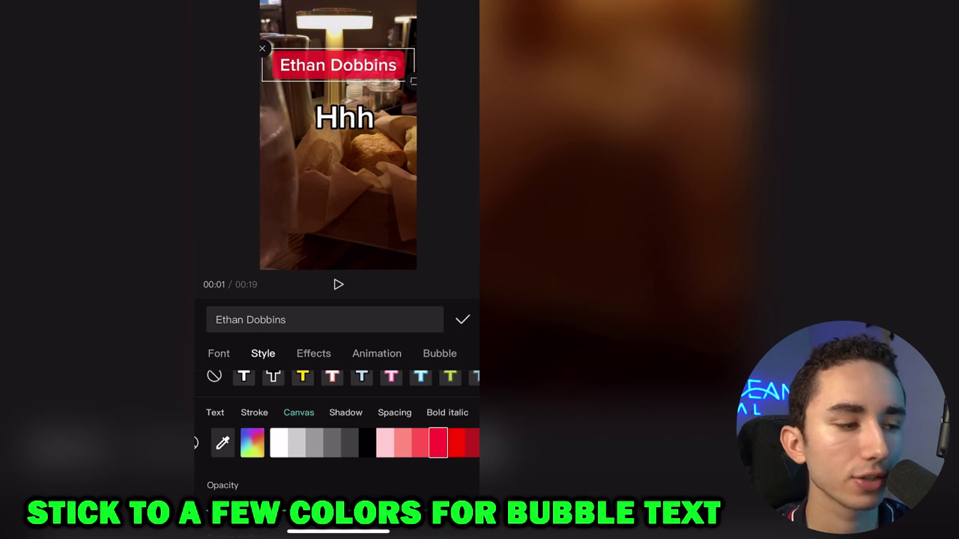
click(367, 443)
scroll(336, 443, right, 2)
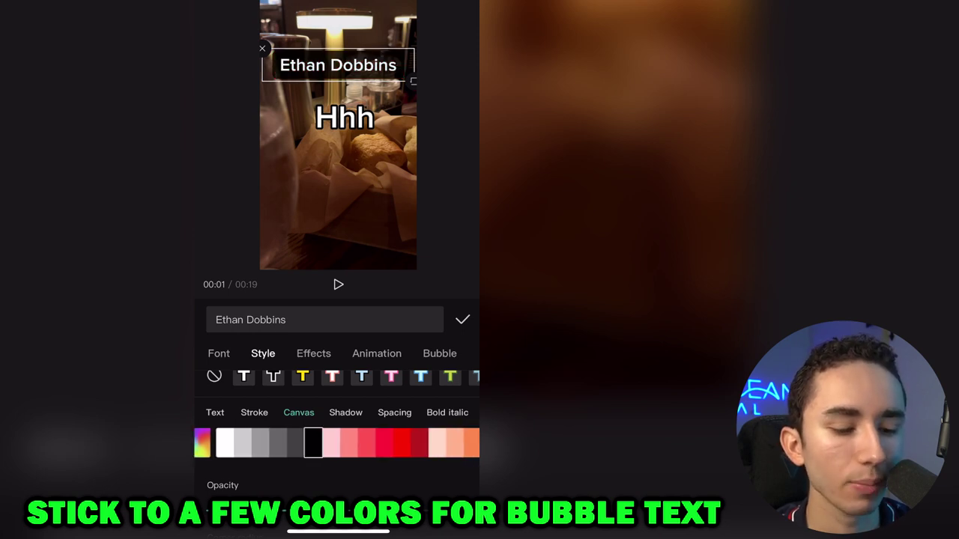
scroll(337, 442, left, 1)
scroll(336, 443, right, 4)
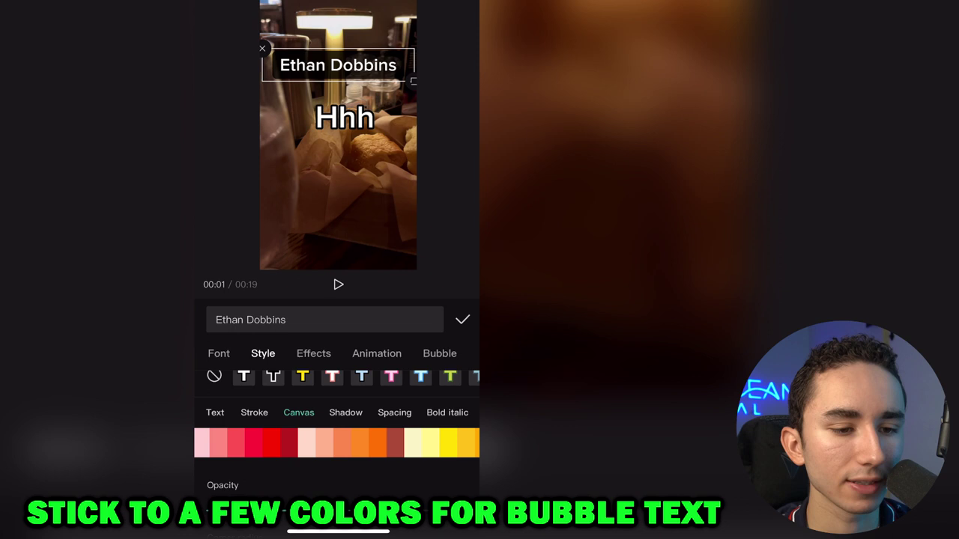
Try orange, blue and green canvas colors behind the name text.
click(378, 443)
scroll(337, 442, right, 5)
scroll(336, 443, right, 4)
click(416, 443)
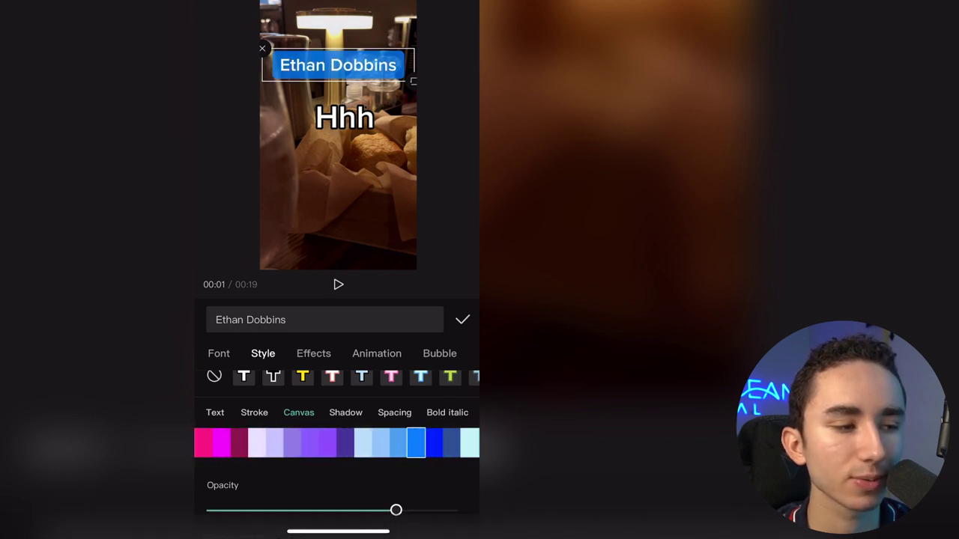
scroll(336, 443, right, 5)
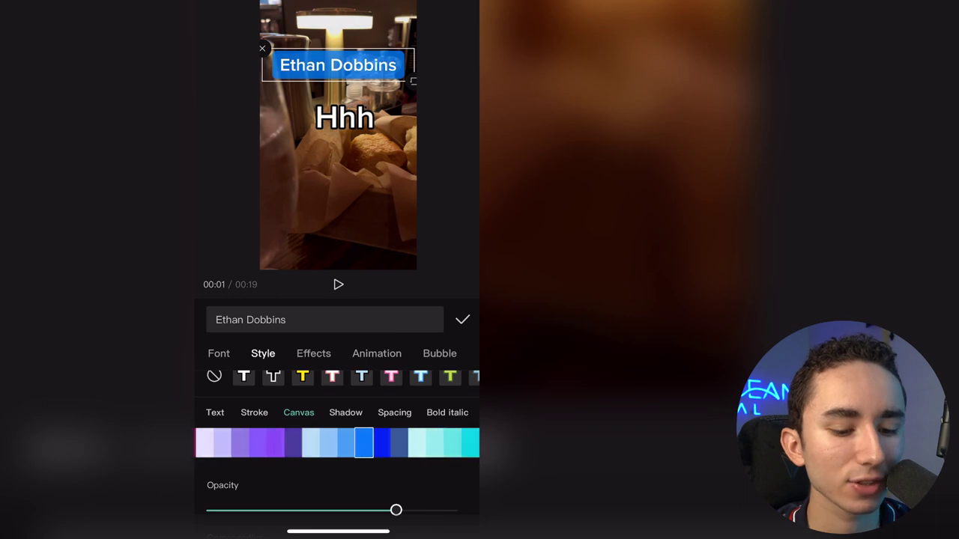
click(377, 442)
click(395, 443)
click(413, 443)
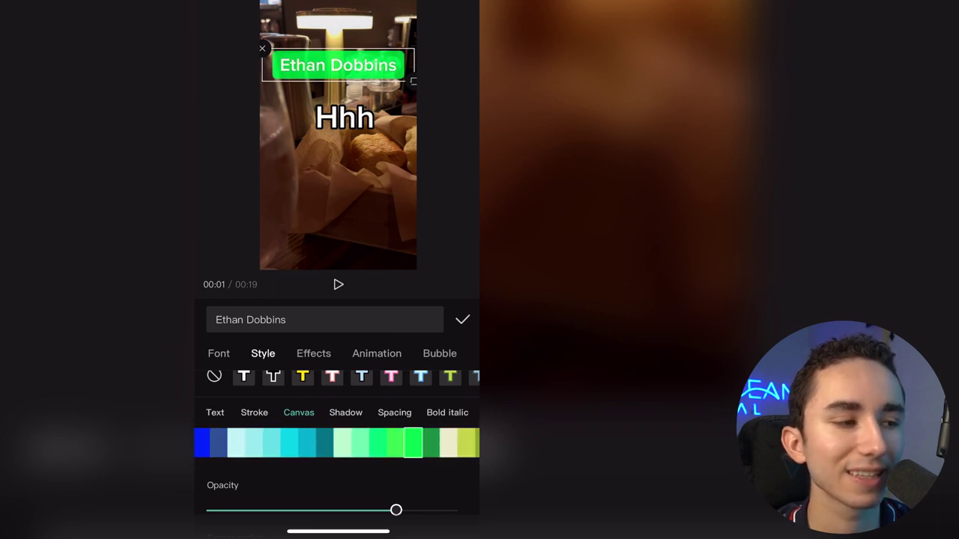
Clear the name text's style and give it black lettering on a white canvas.
click(214, 376)
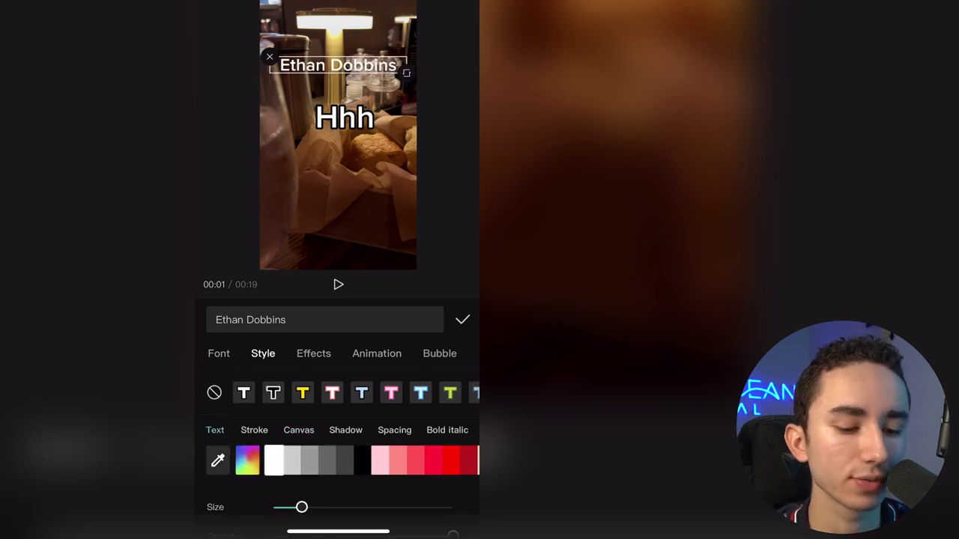
click(362, 460)
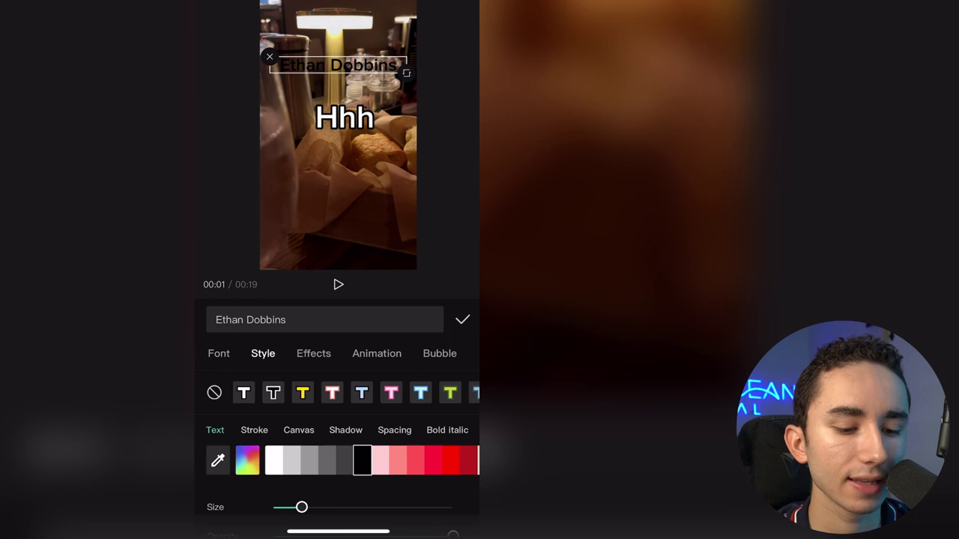
click(298, 430)
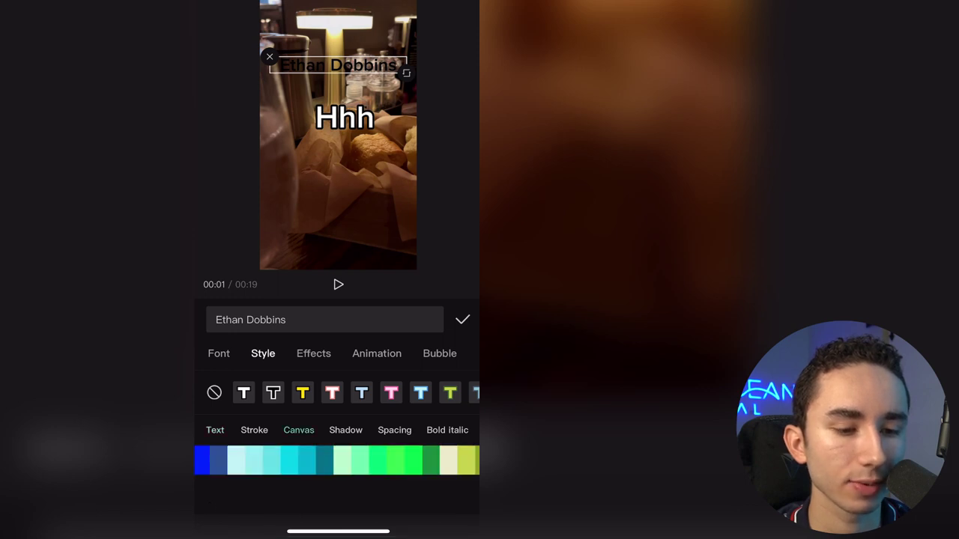
drag(224, 460, 419, 460)
click(315, 460)
drag(307, 461, 449, 460)
drag(224, 460, 449, 460)
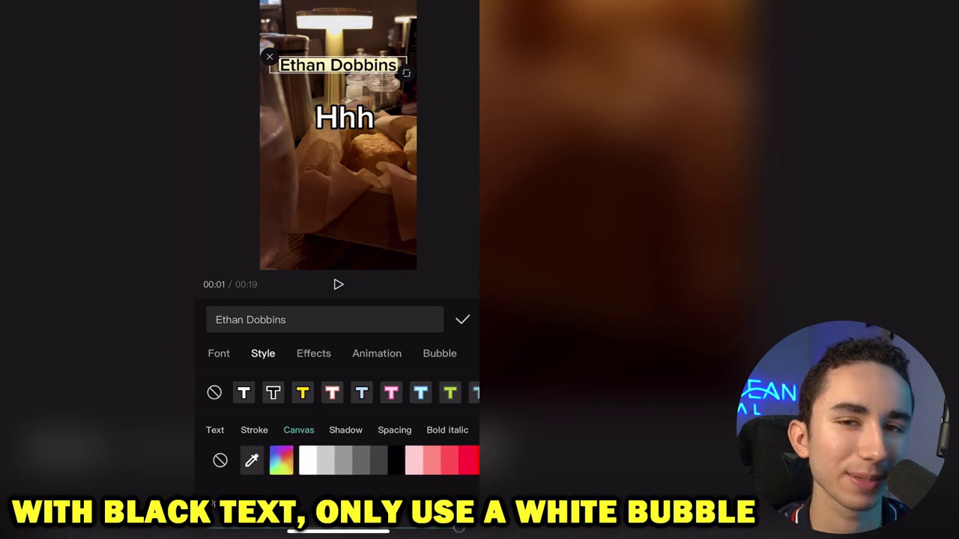
click(307, 460)
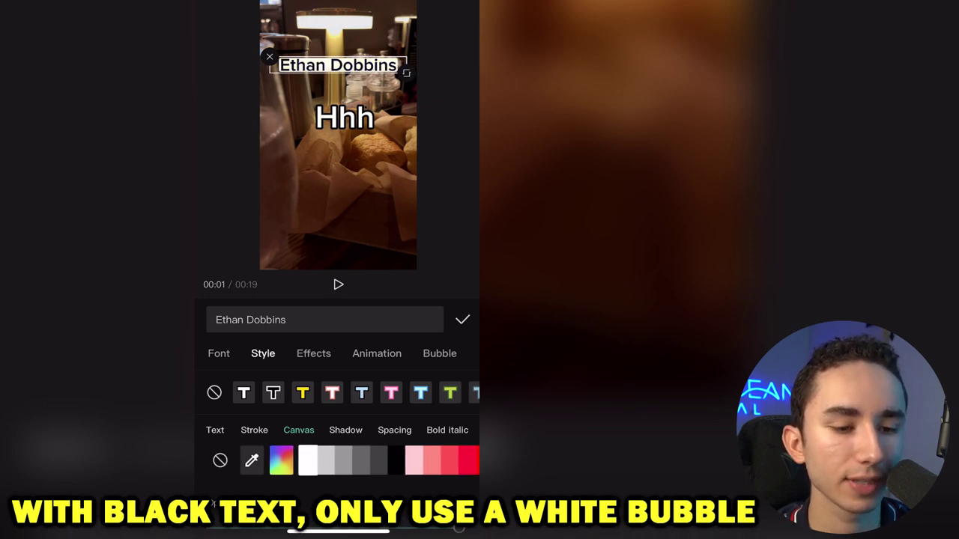
Set the white canvas's corner radius to 36, its height to the maximum and its width to 55.
scroll(337, 449, down, 3)
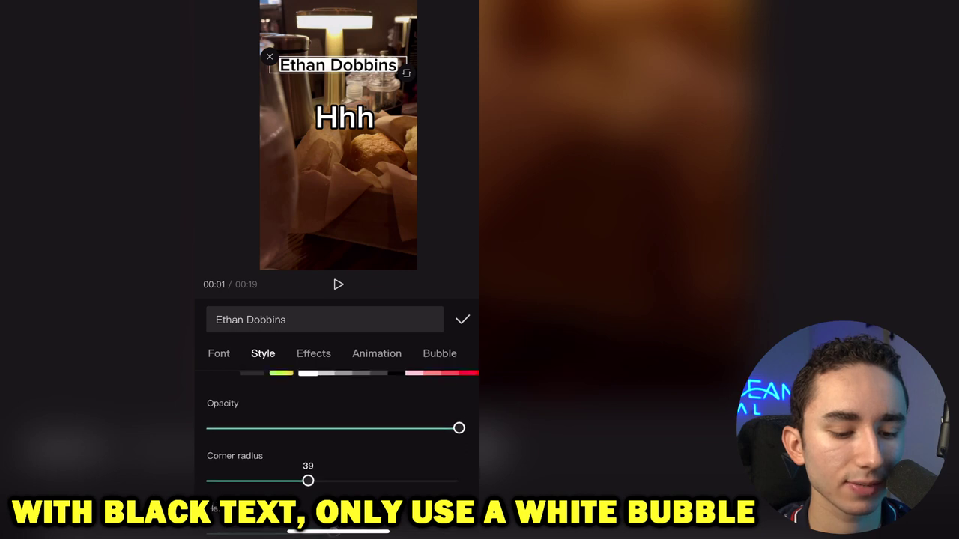
drag(308, 480, 298, 481)
scroll(337, 450, down, 2)
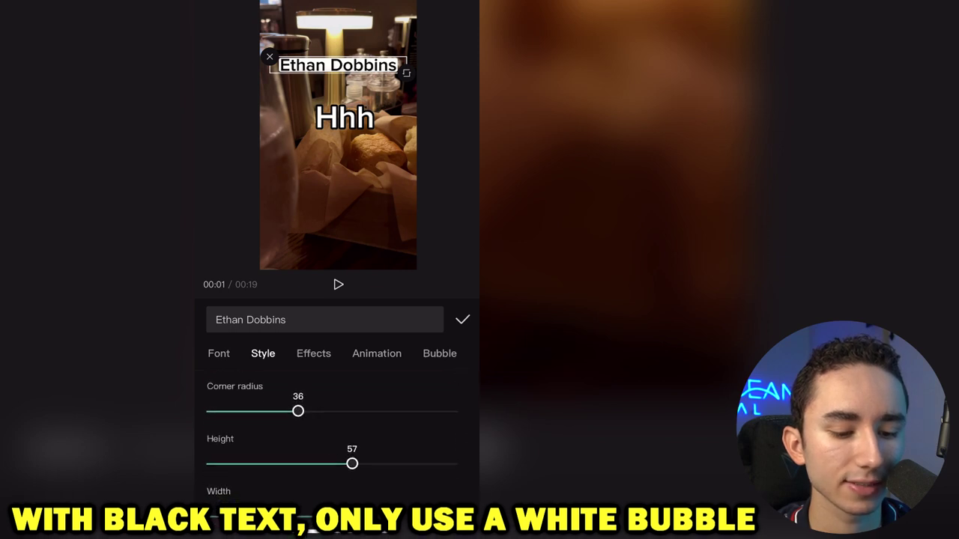
drag(352, 458, 458, 458)
mouse_move(334, 511)
mouse_down()
mouse_move(355, 510)
mouse_move(347, 515)
mouse_up()
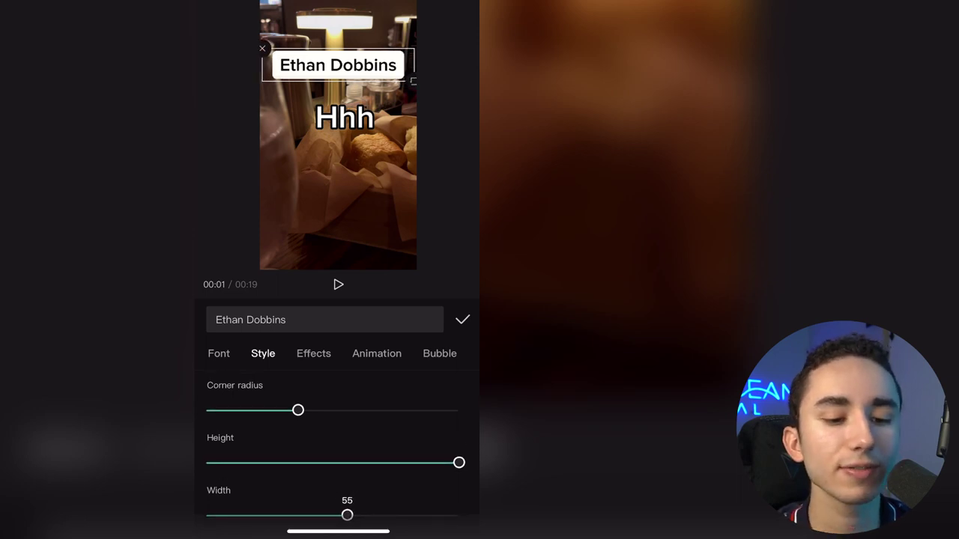
Move the "Hhh" text slightly lower under the name text and add a "Jjjj" text beneath it.
click(345, 118)
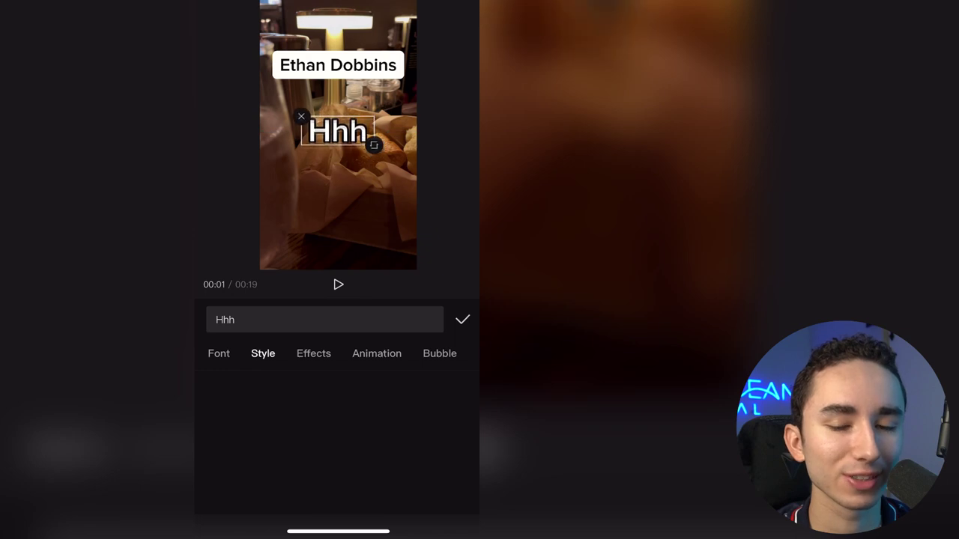
drag(334, 139, 343, 133)
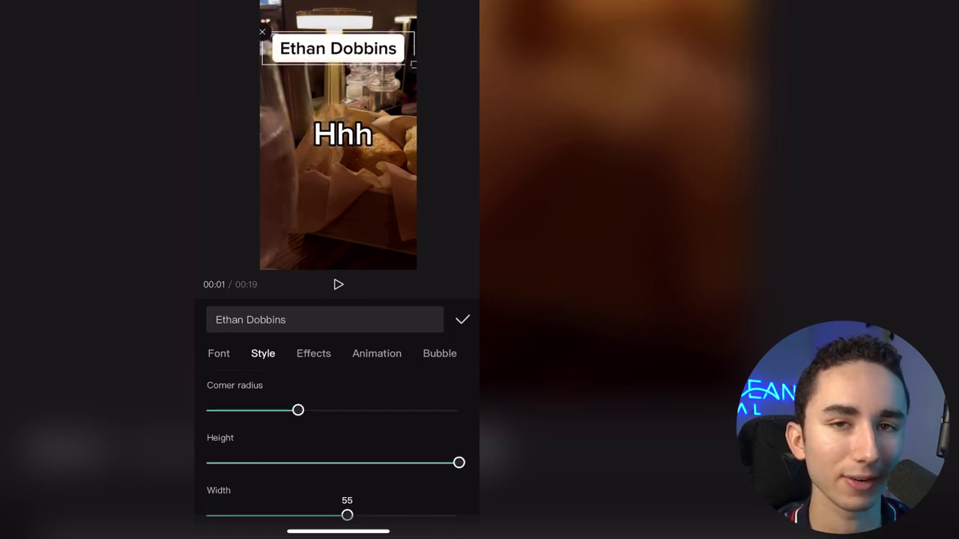
click(343, 133)
text(Jjjj)
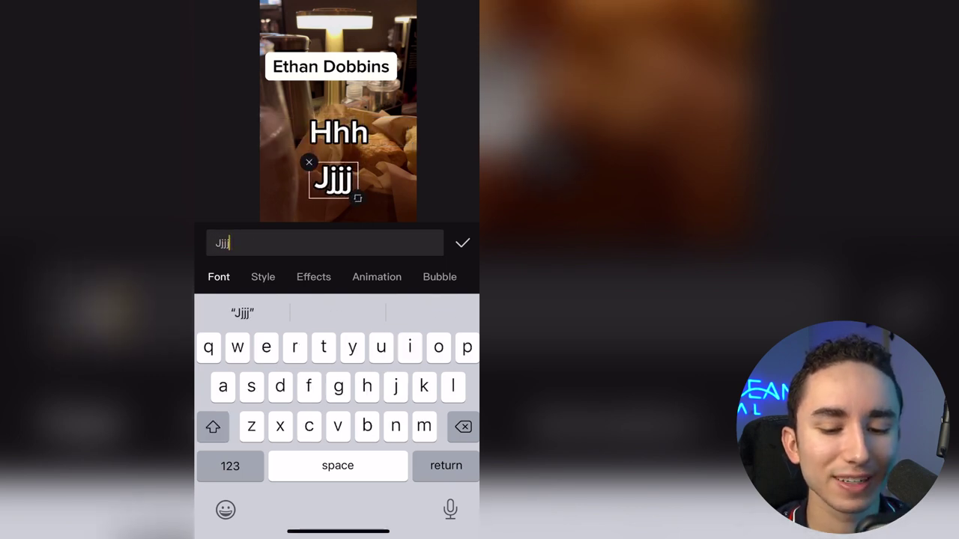
click(463, 243)
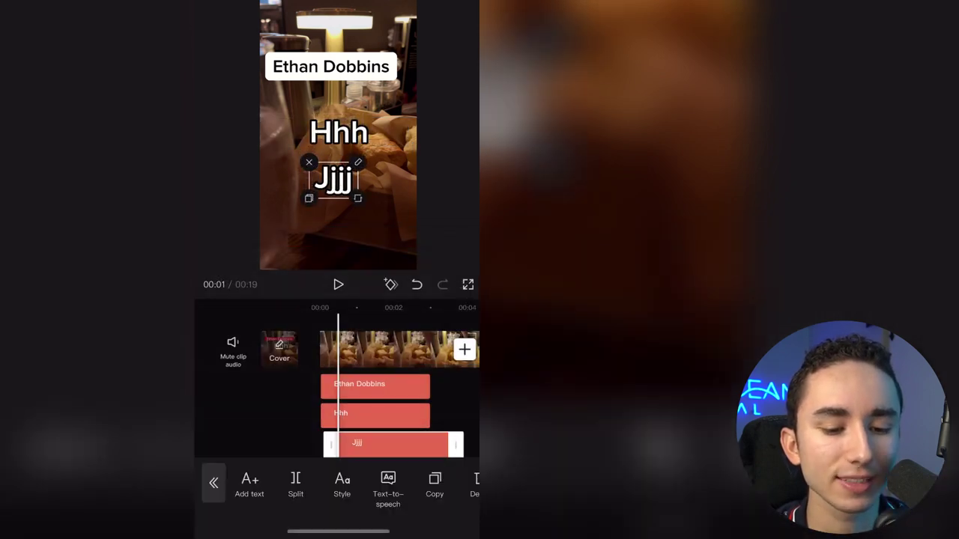
Set the black stroke thickness of the "Jjjj" text to 29.
click(333, 180)
click(263, 276)
scroll(337, 449, down, 2)
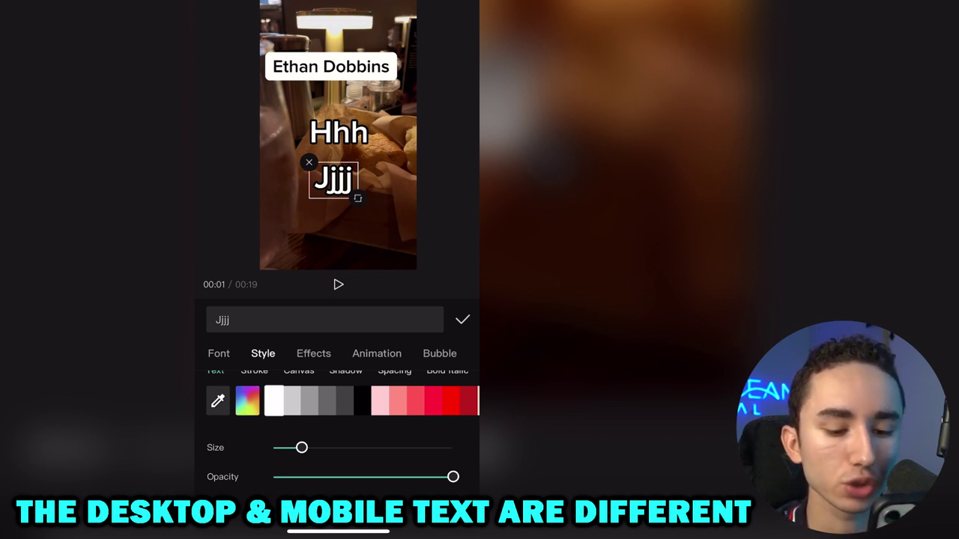
scroll(338, 420, up, 2)
click(255, 392)
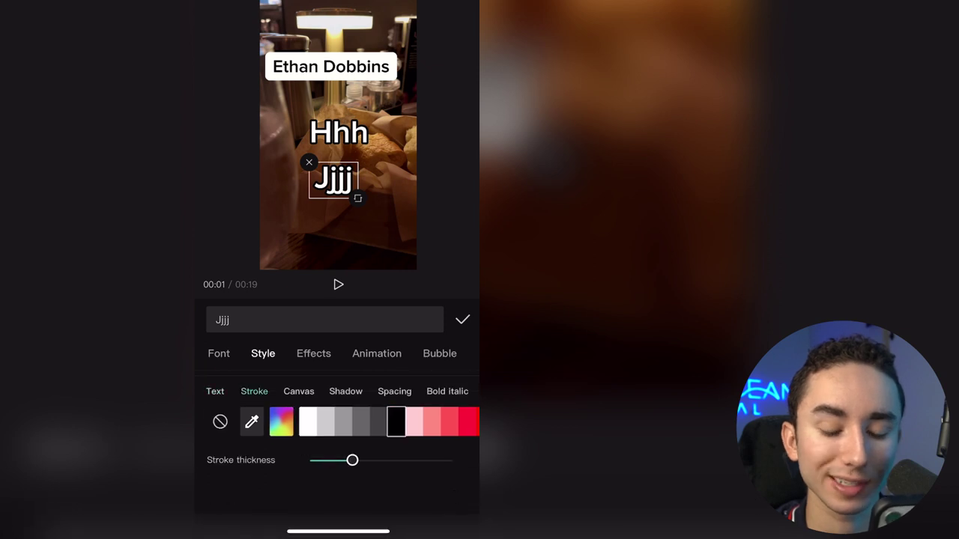
drag(352, 446, 352, 451)
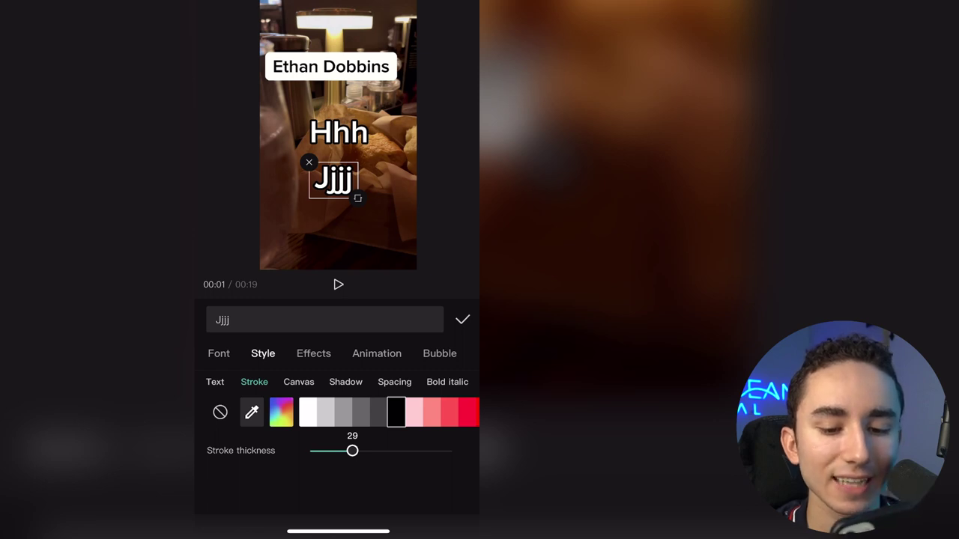
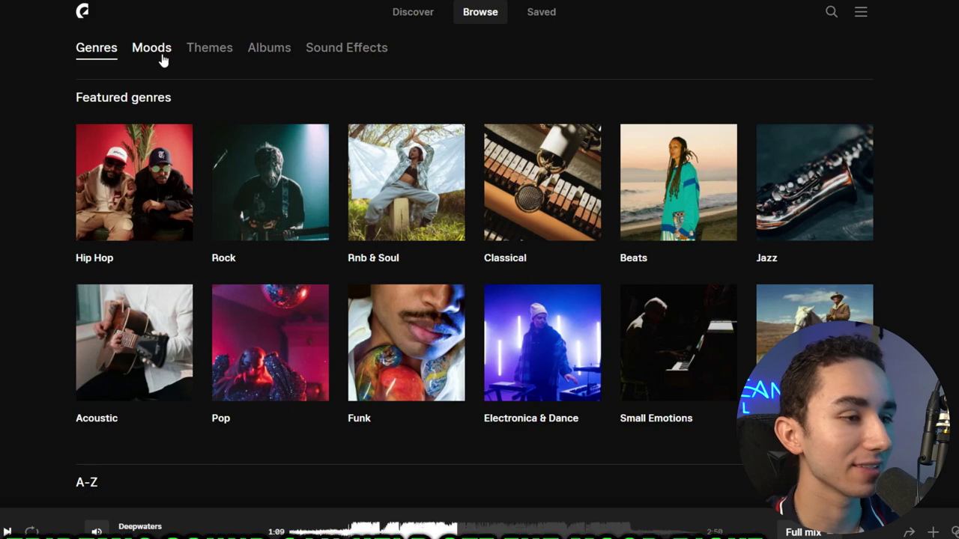
In the Epidemic Sound library, browse the Laid Back mood's tracks and skip the Deepwaters track to 0:30.
click(162, 60)
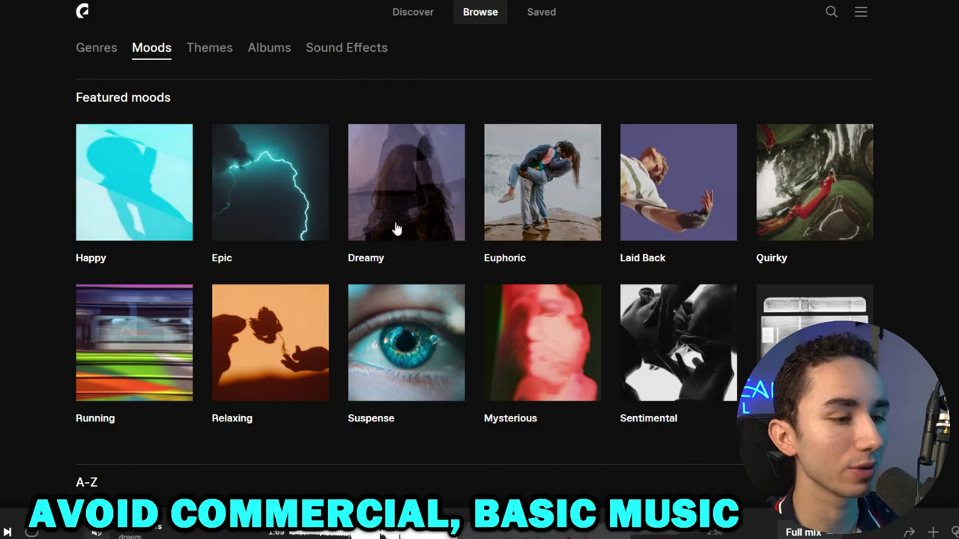
click(647, 210)
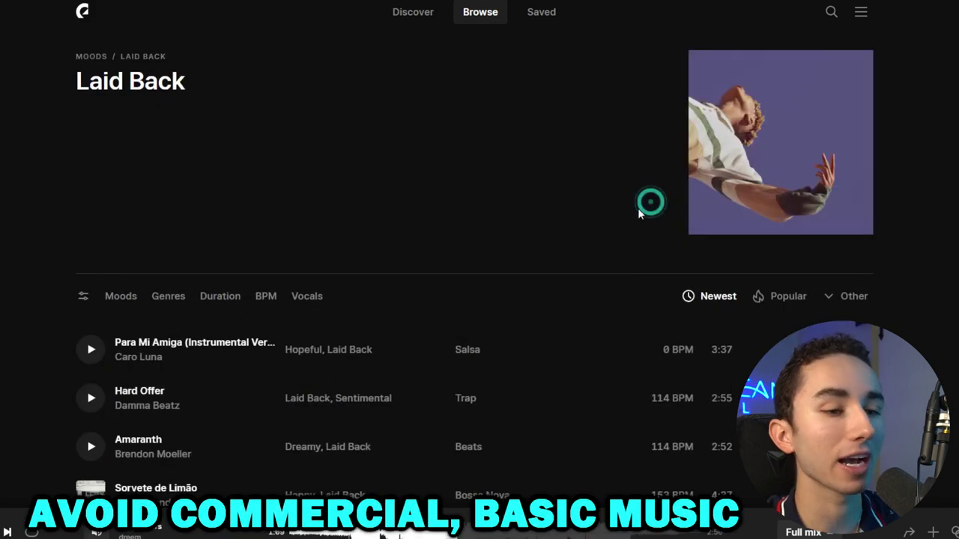
scroll(352, 270, down, 3)
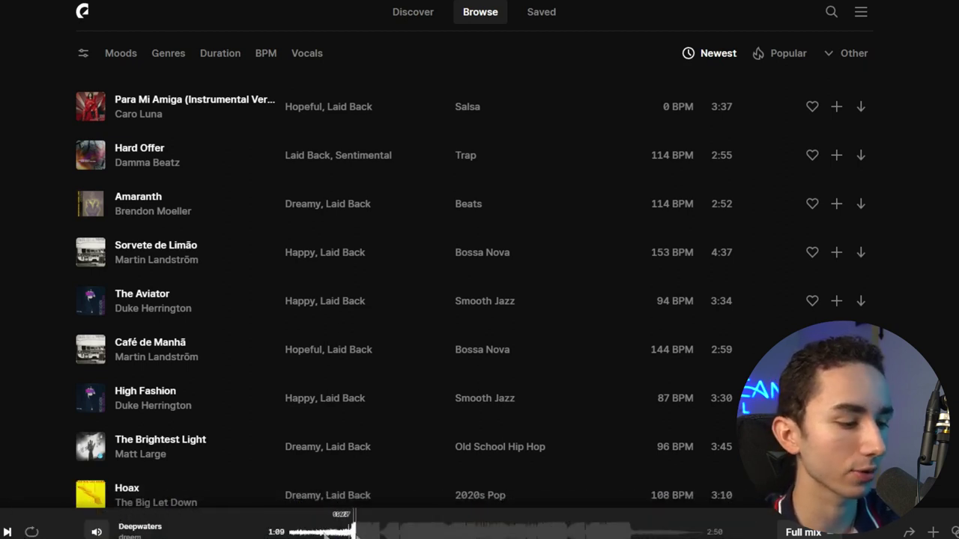
click(353, 532)
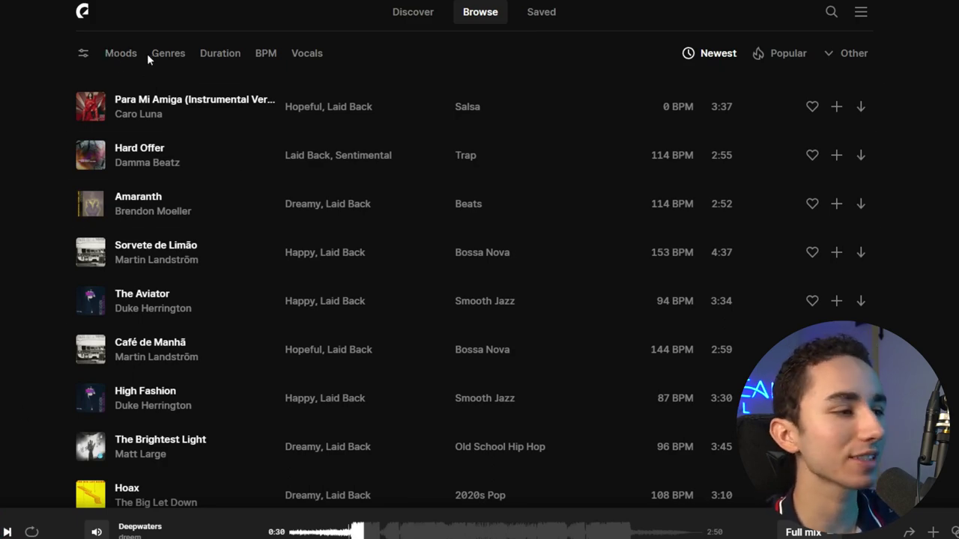
Look through the mood and genre filters, filter the tracks to 120-200 BPM, and lower the minimum to about 88 BPM.
click(112, 55)
click(175, 56)
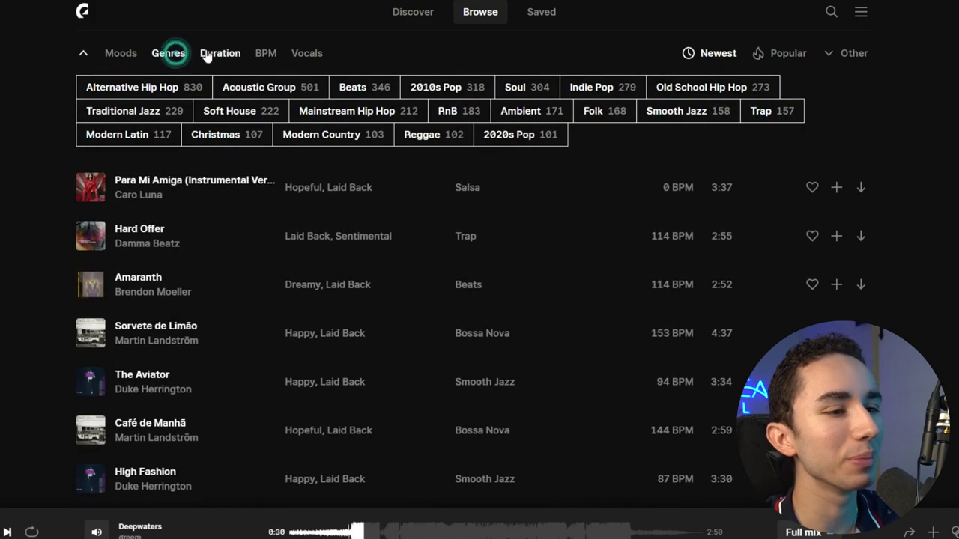
click(259, 55)
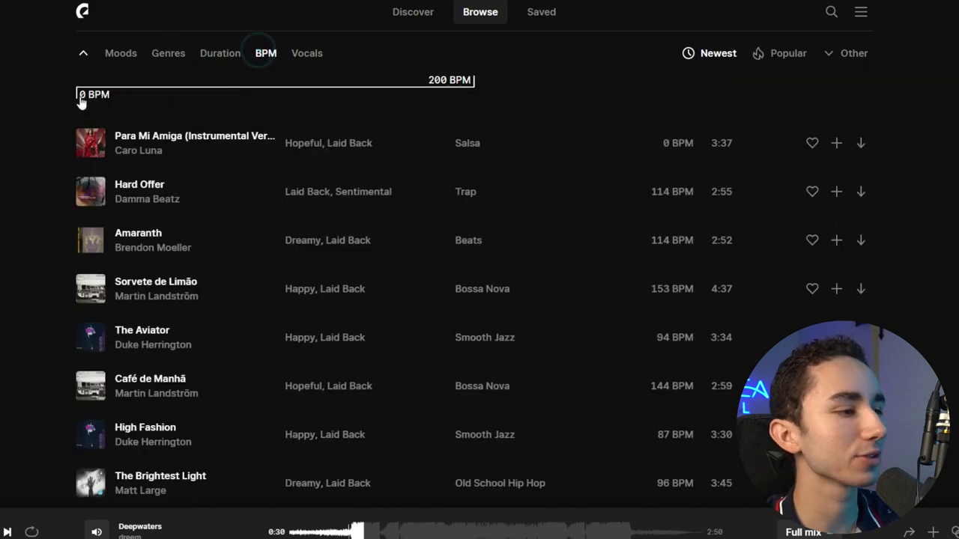
drag(98, 103, 316, 100)
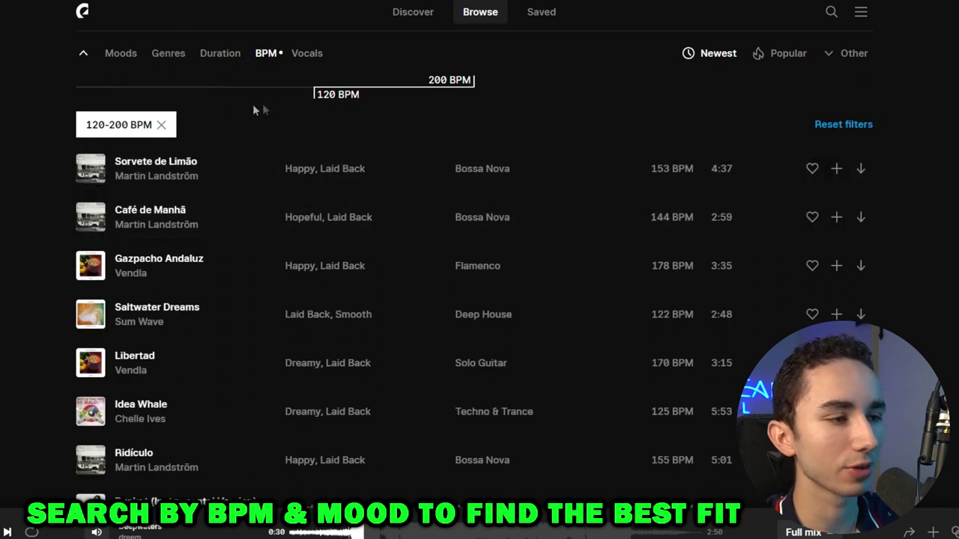
drag(313, 101, 253, 106)
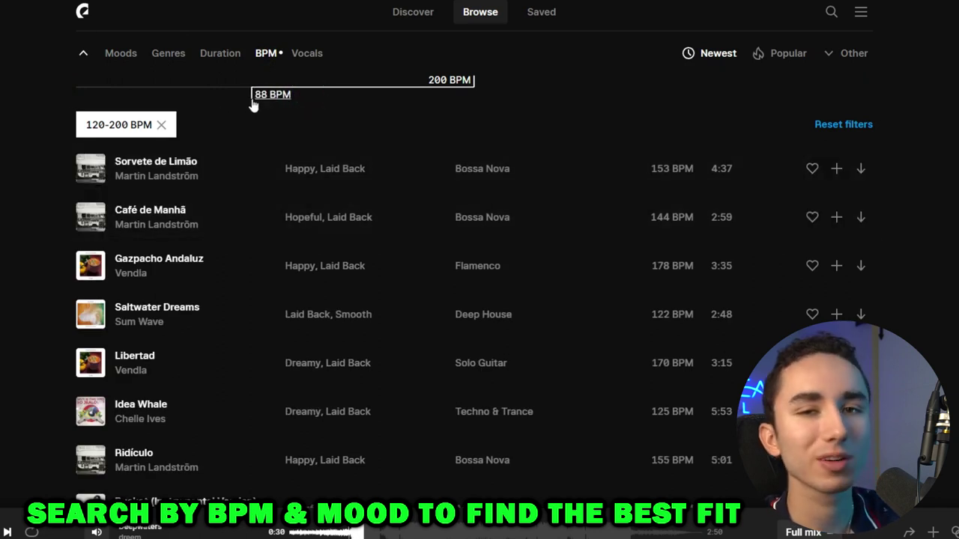
drag(234, 99, 233, 105)
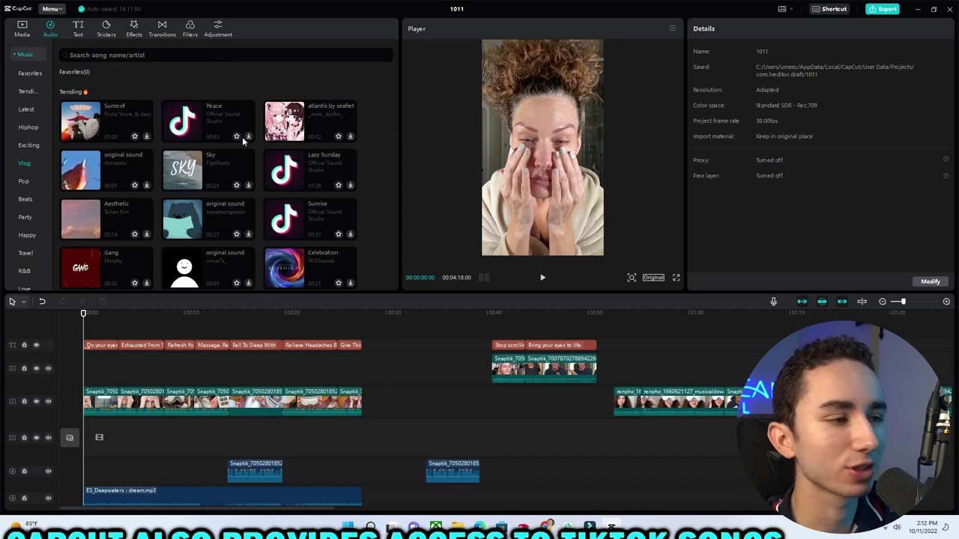
In CapCut, preview the Lazy Sunday song and play the ad full screen to proofread it.
click(318, 167)
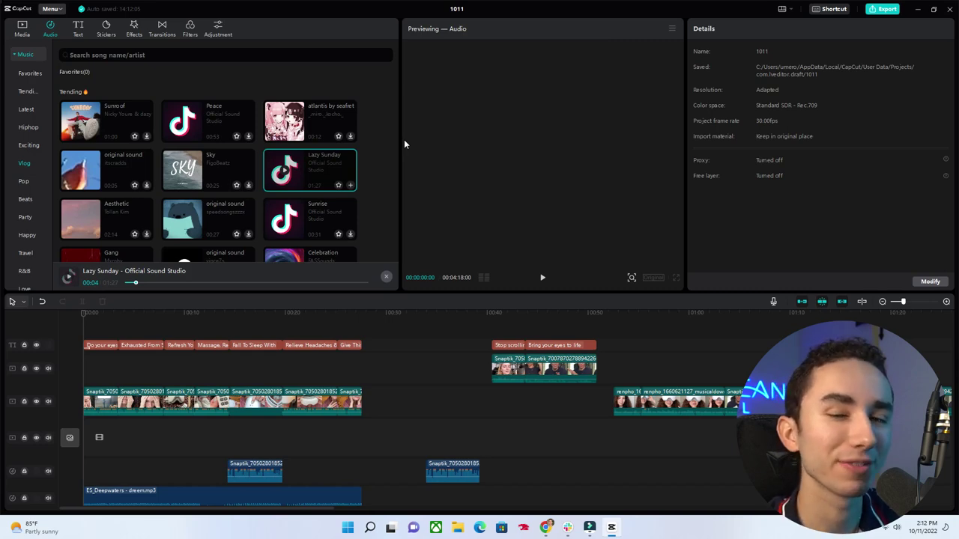
click(675, 277)
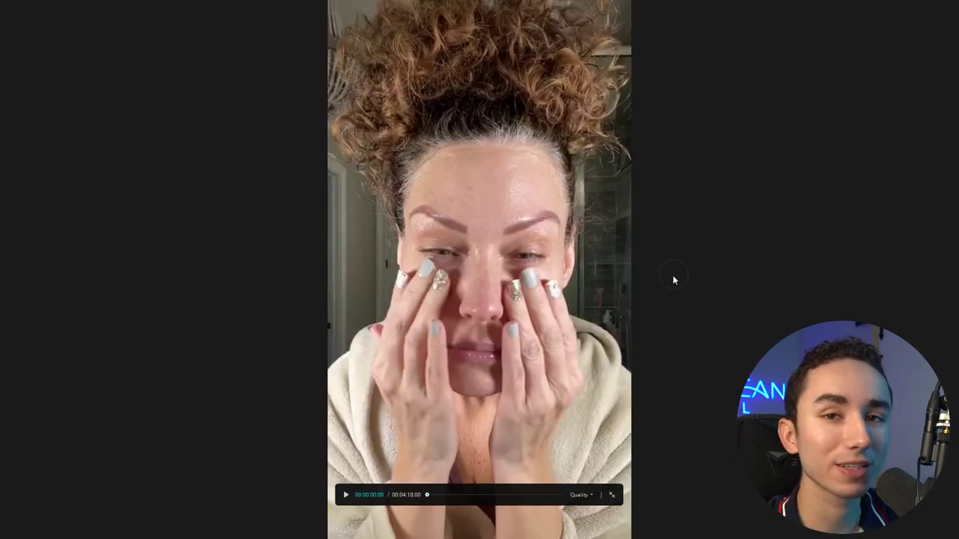
key(space)
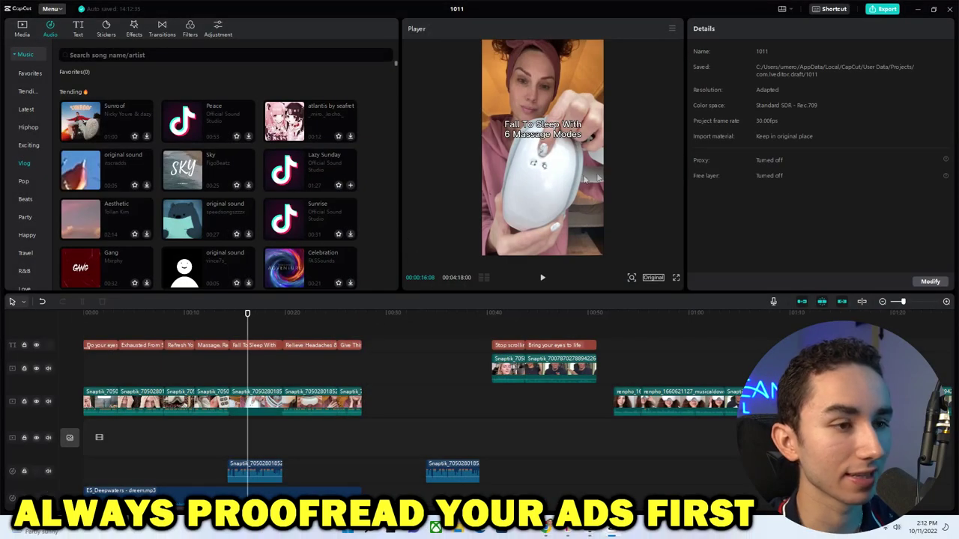
Correct the "Fall To Sleep With" caption so its second line reads "5 Massage Modes".
click(260, 347)
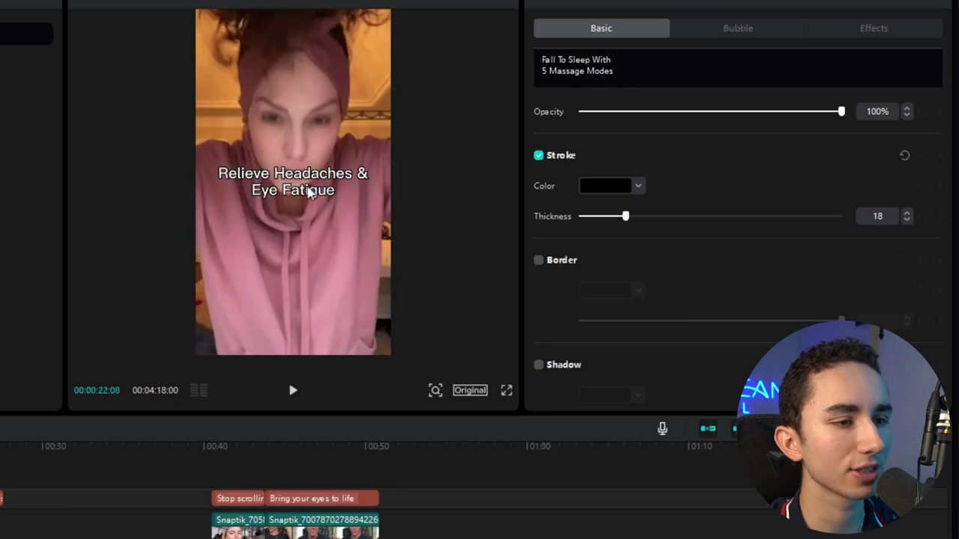
Review the text settings of the "Relieve Headaches & Eye Fatigue" caption and play back that part of the ad.
click(309, 193)
scroll(644, 204, up, 5)
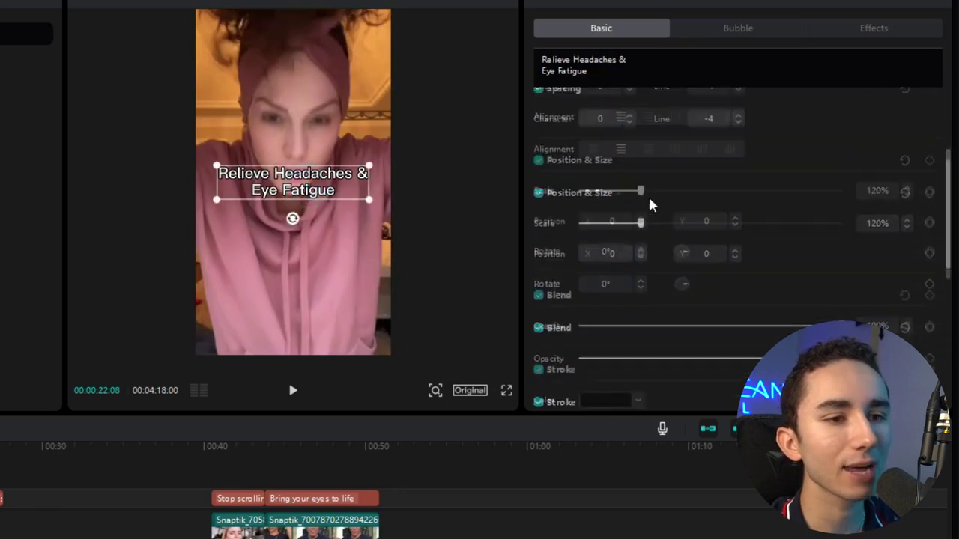
scroll(650, 205, up, 3)
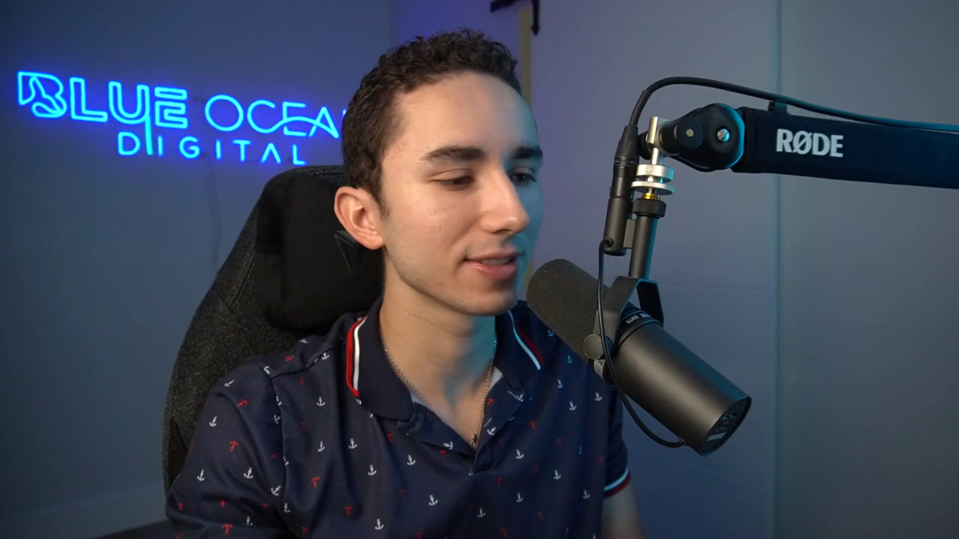
click(293, 391)
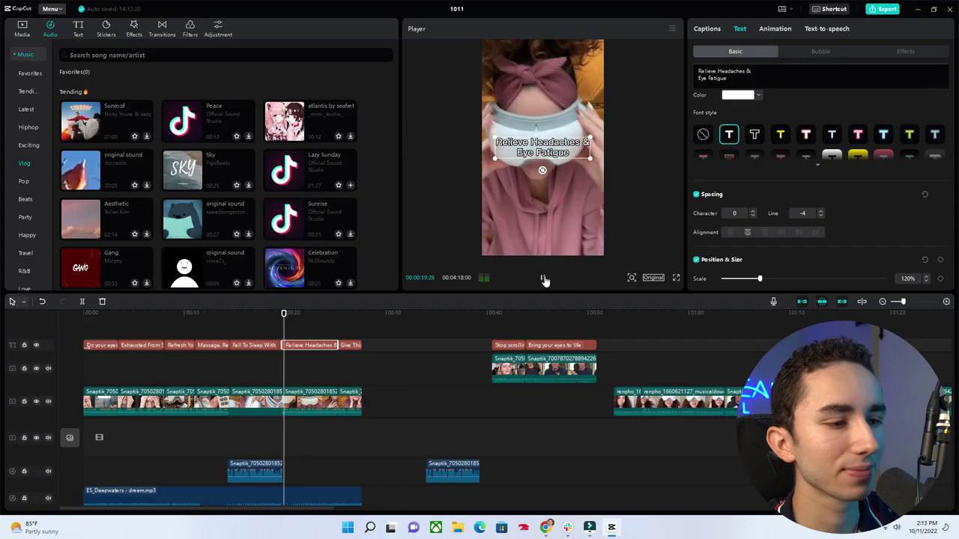
Play the first ad to its end and scrub back through it to check how each caption matches its clip.
click(652, 247)
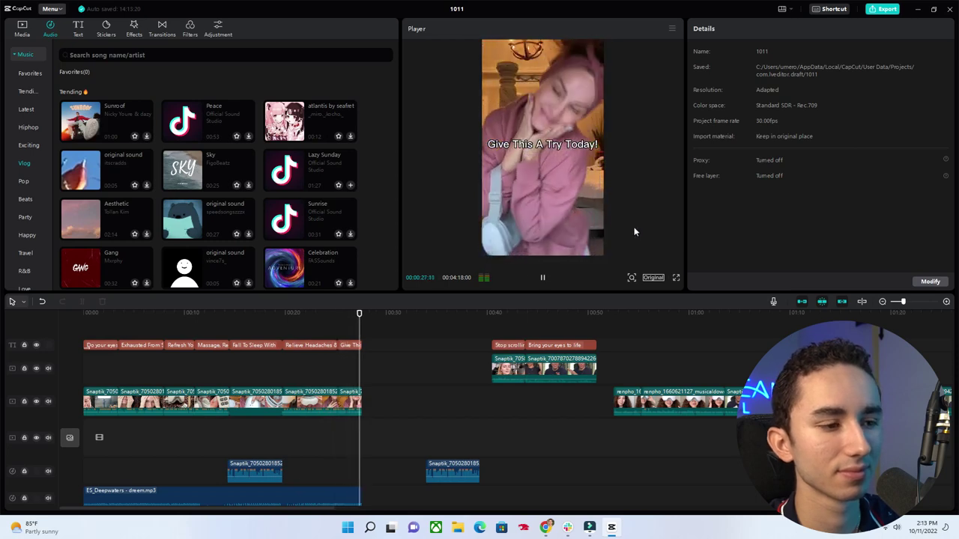
key(space)
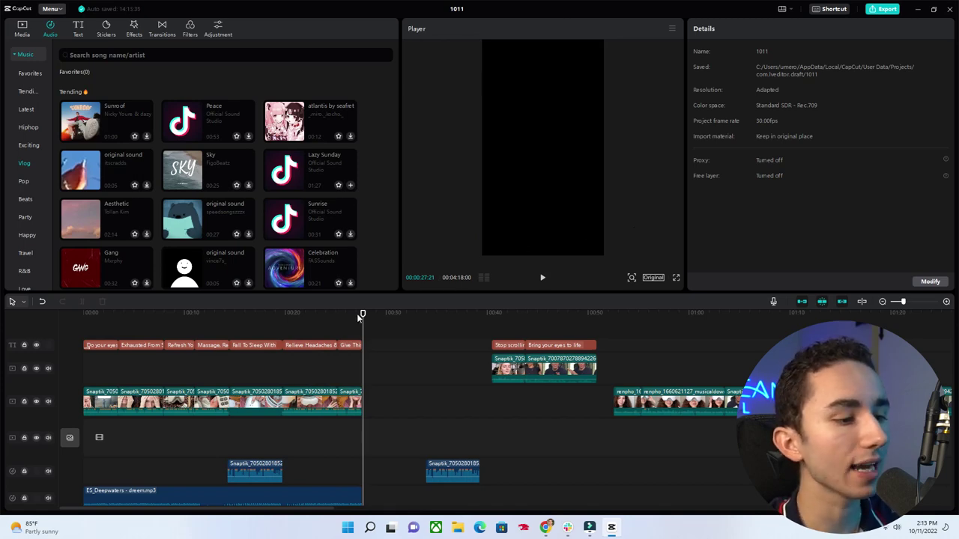
drag(360, 315, 200, 315)
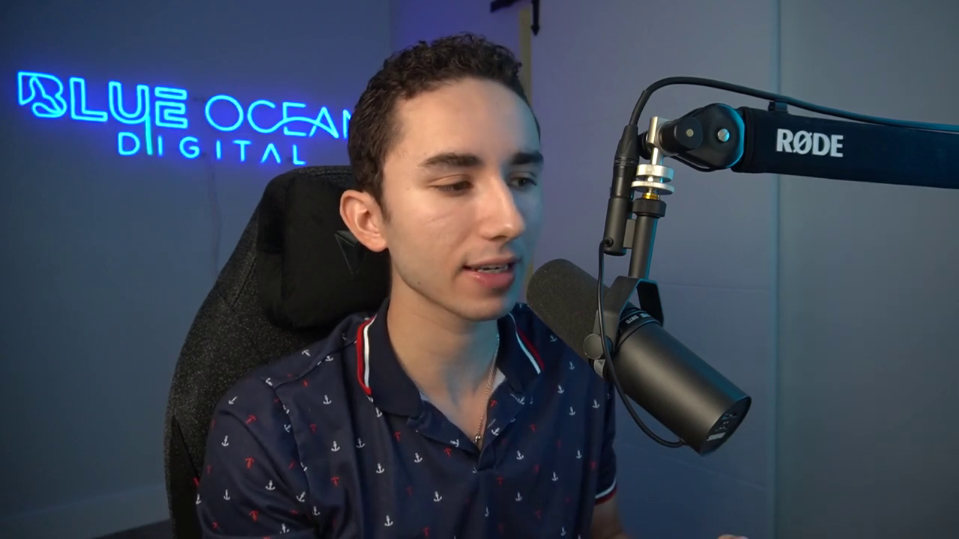
drag(124, 330, 419, 327)
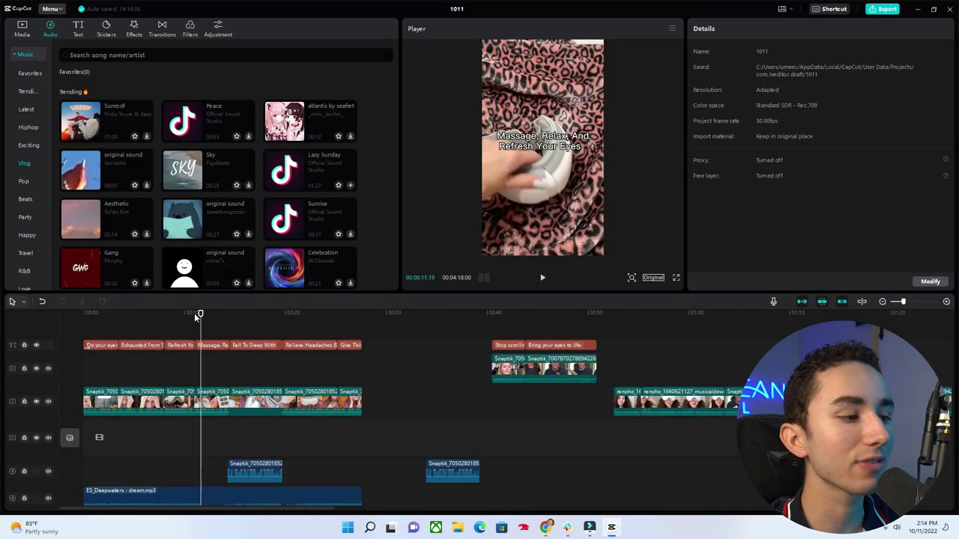
drag(200, 313, 275, 319)
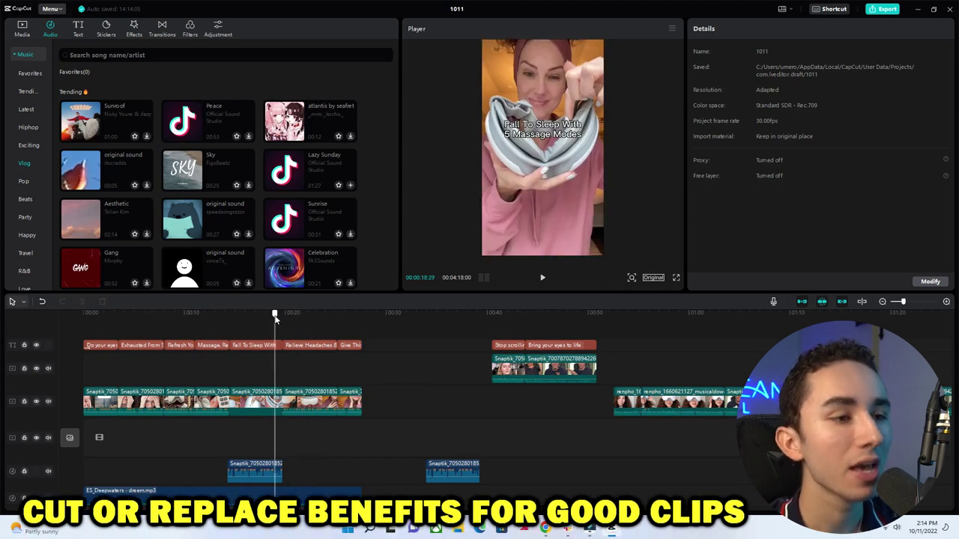
drag(274, 318, 262, 322)
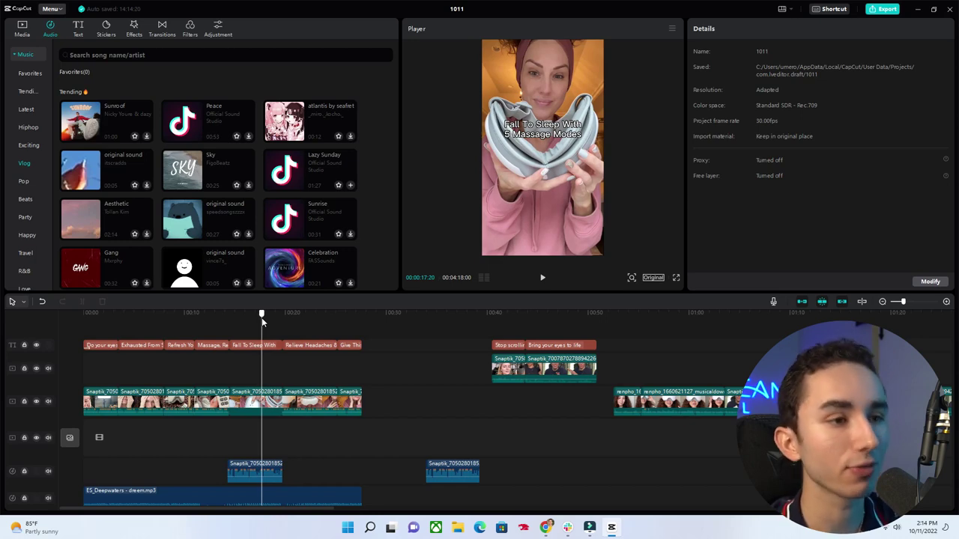
drag(262, 322, 189, 332)
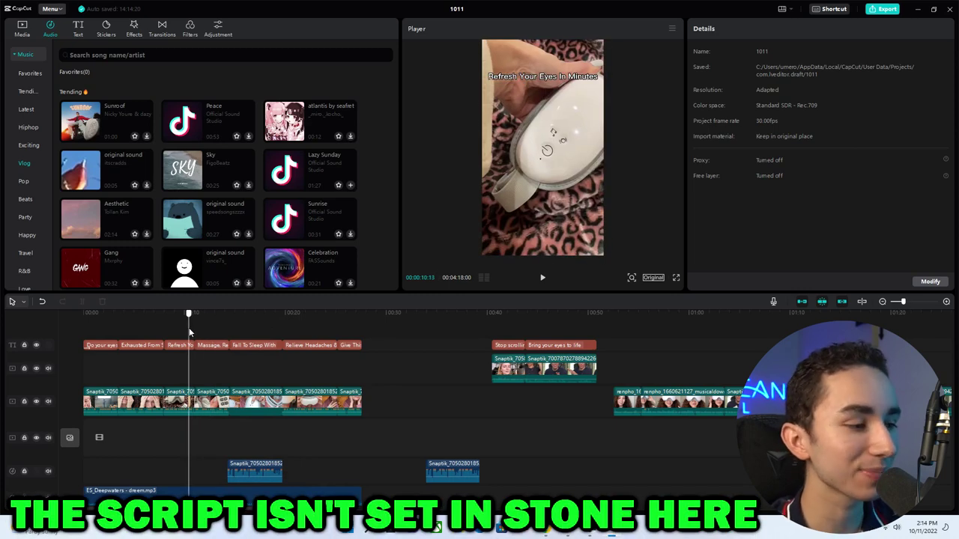
drag(190, 332, 408, 316)
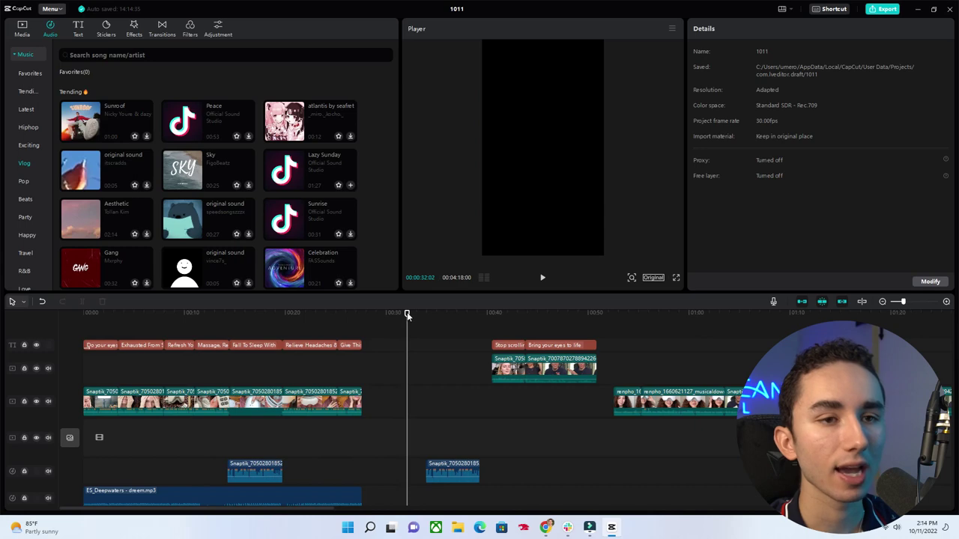
Review the second ad's "Stop scrolling if you suffer from eye strain!" hook clip through to the start of the following clip.
drag(407, 315, 497, 315)
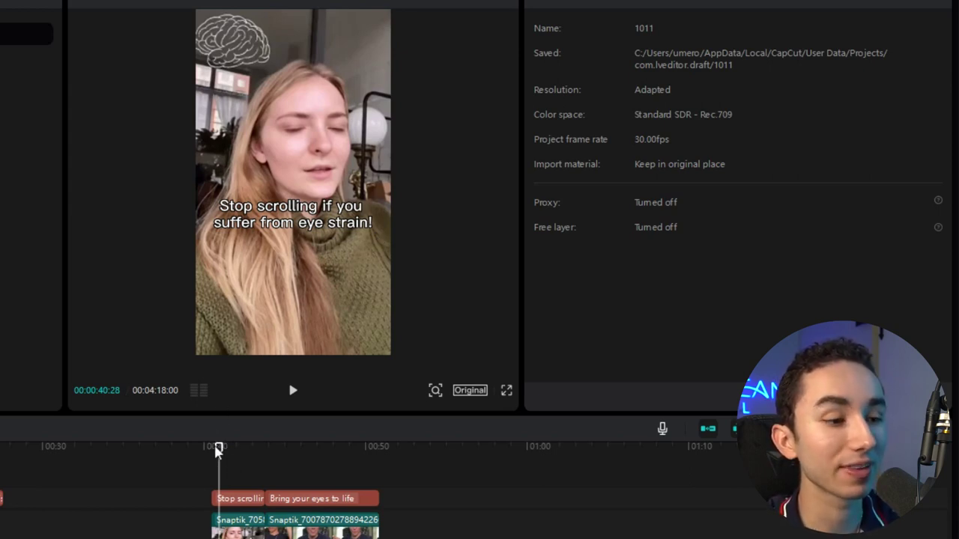
drag(219, 450, 211, 450)
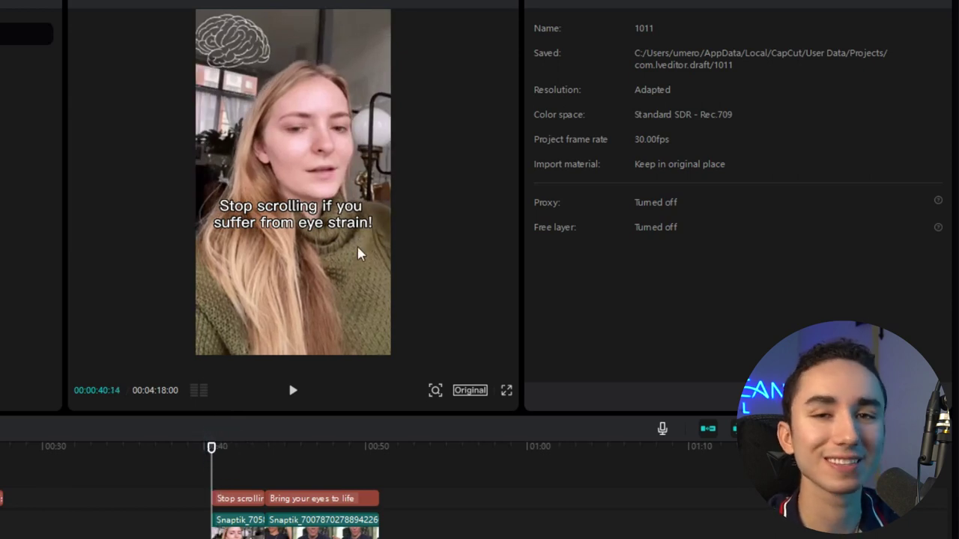
key(space)
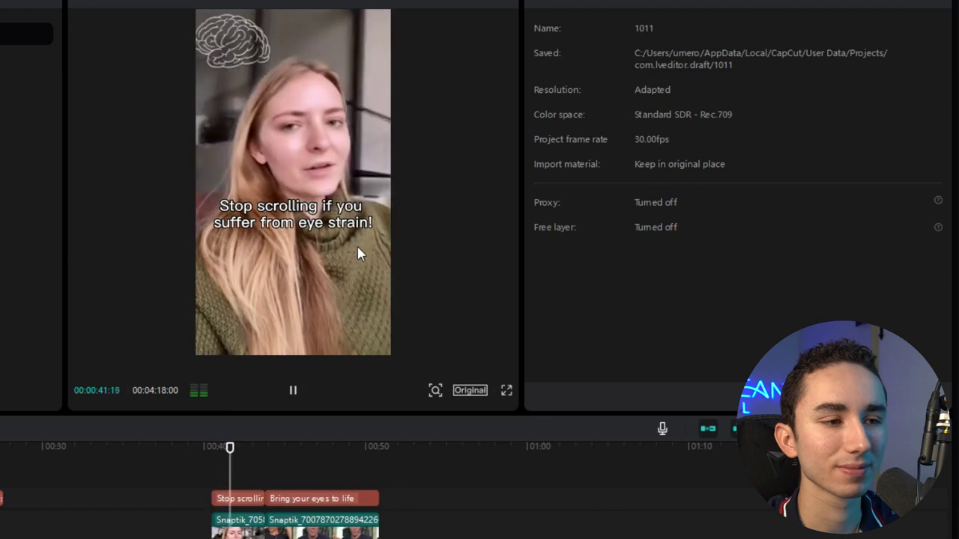
key(space)
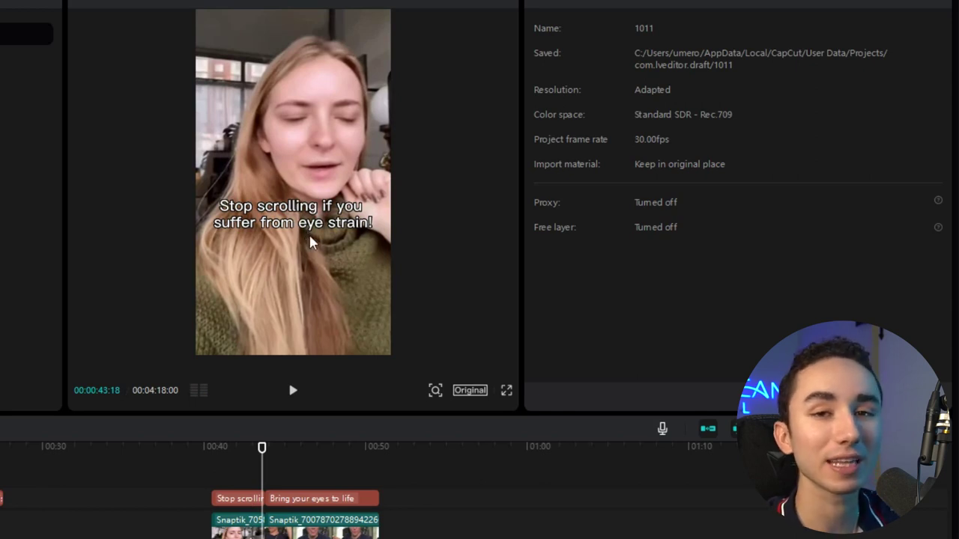
key(Right)
key(Right)
key(Right)
key(Right)
key(Right)
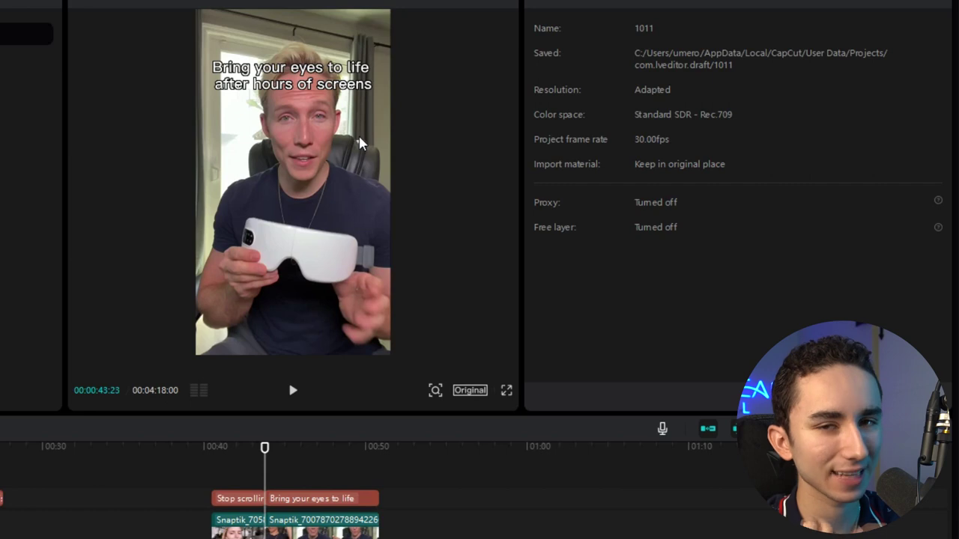
Inspect the "Bring your eyes to life after hours of screens" caption and compare its footage with the preceding hook clip.
click(318, 82)
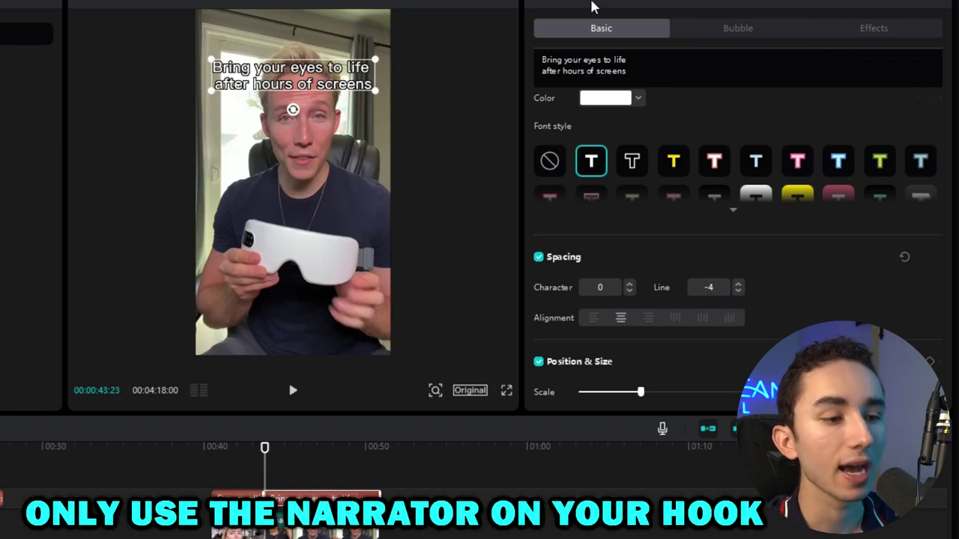
drag(263, 450, 237, 449)
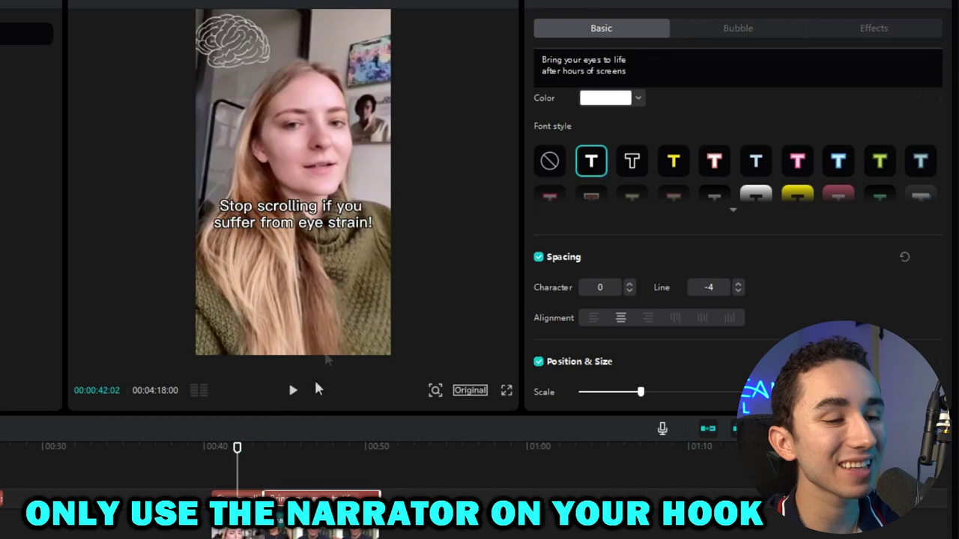
drag(238, 449, 318, 449)
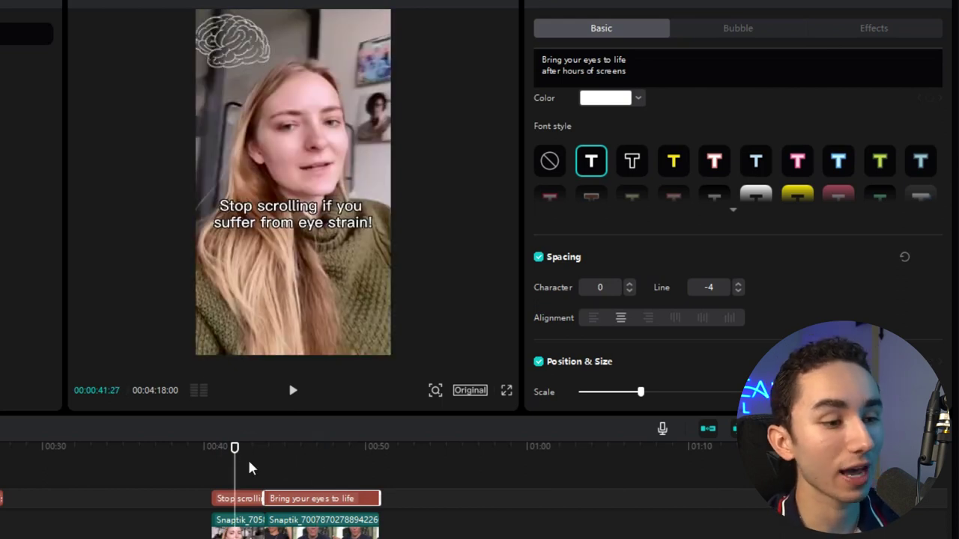
drag(234, 462, 314, 453)
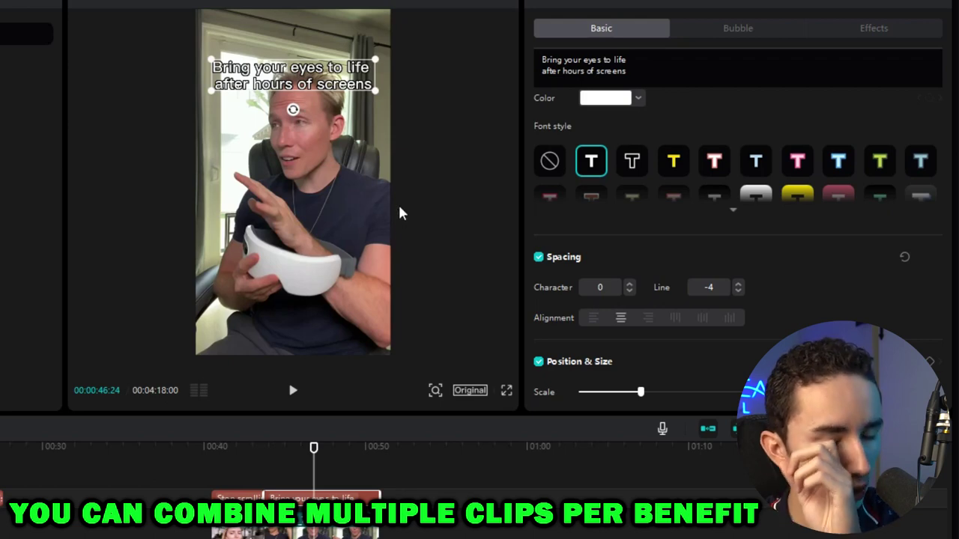
click(435, 121)
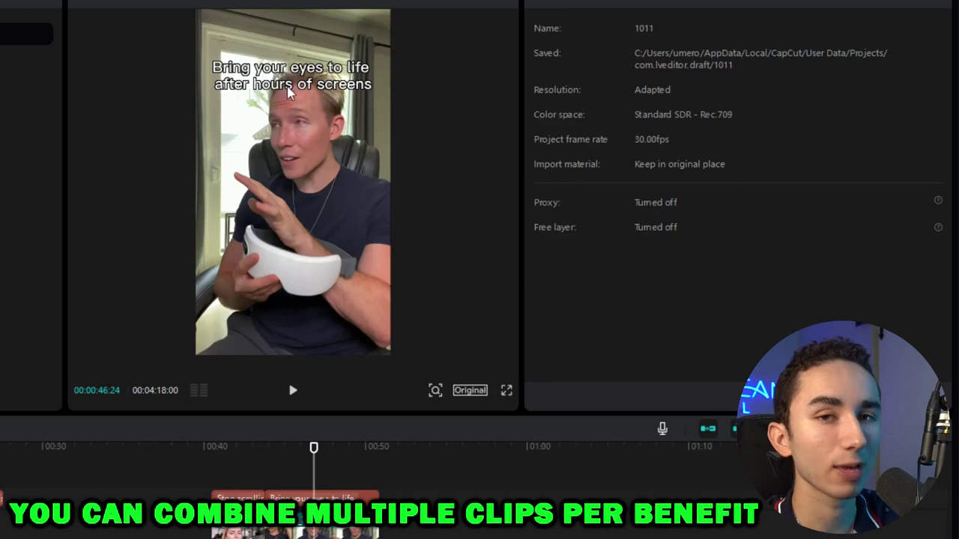
click(284, 90)
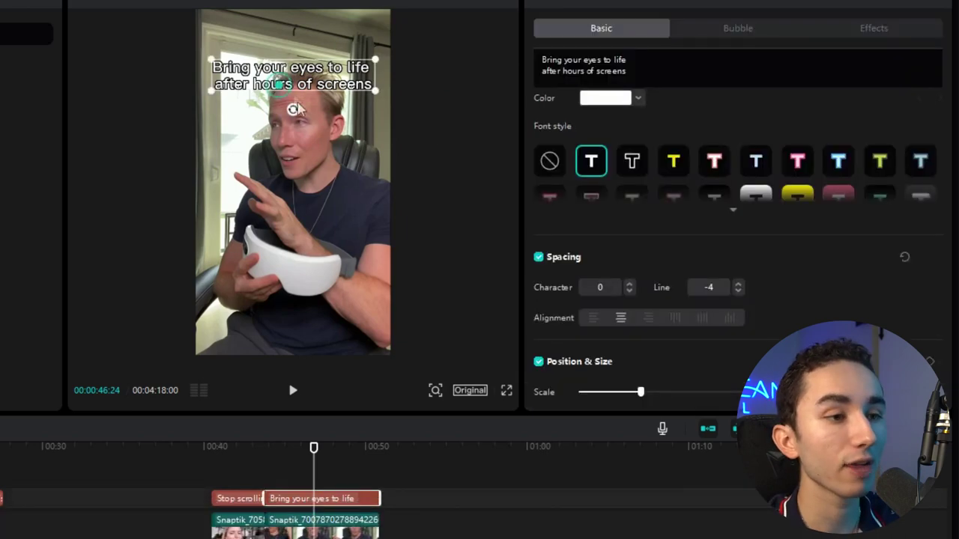
mouse_move(315, 450)
mouse_down()
mouse_move(381, 449)
mouse_move(270, 459)
mouse_move(317, 448)
mouse_up()
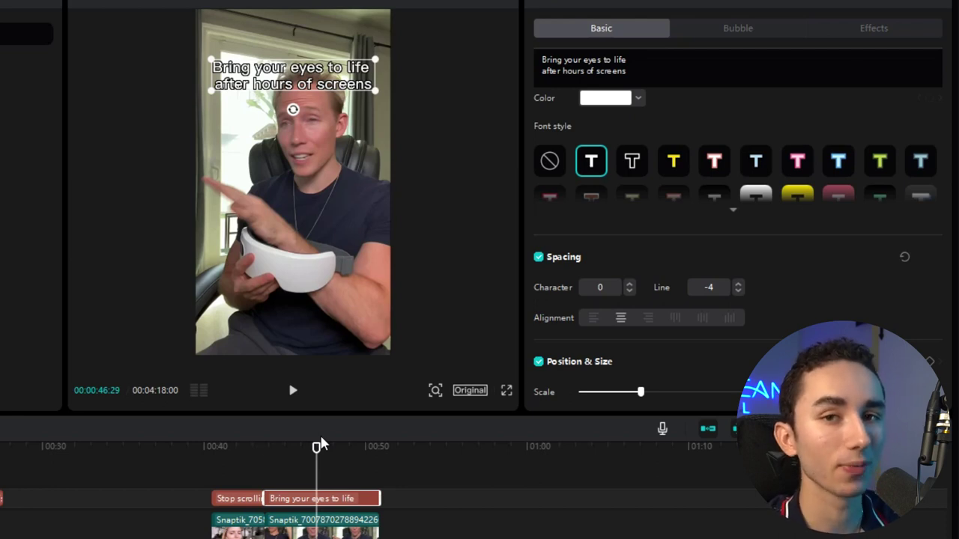
Play the whole "Bring your eyes to life" clip from its start to judge its length.
drag(318, 445, 265, 445)
click(499, 128)
key(space)
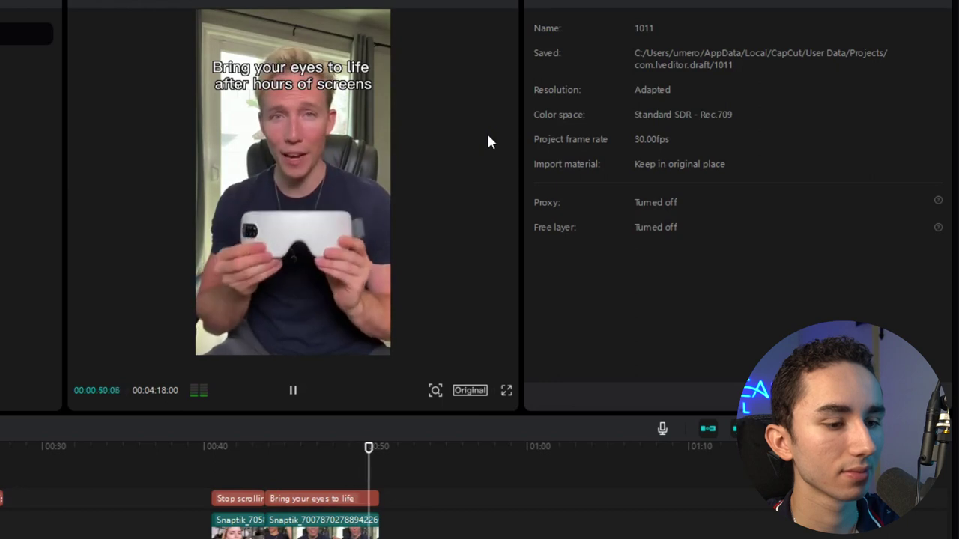
key(space)
drag(389, 449, 266, 473)
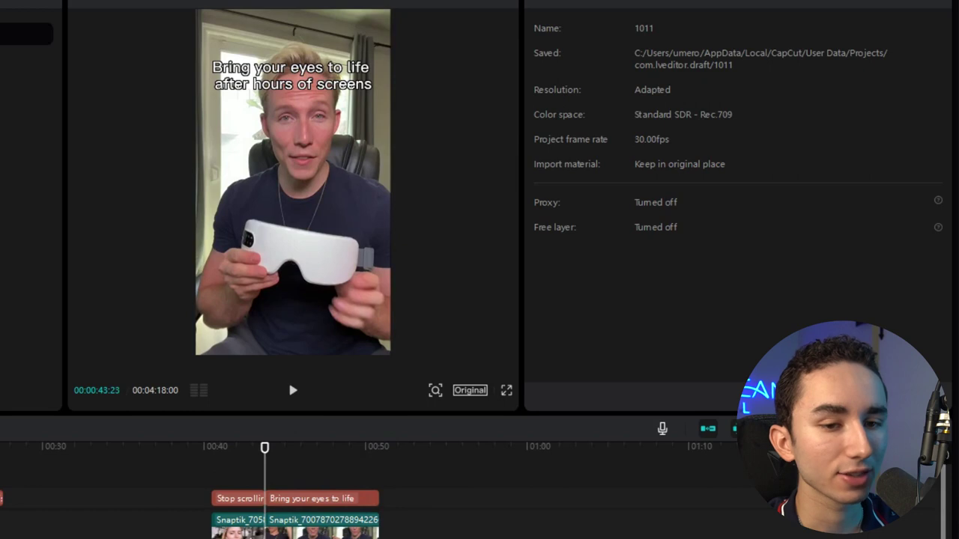
Split the "Bring your eyes to life" video clip at 00:00:45:22, delete its first part, and move the remainder against the hook clip.
scroll(434, 483, up, 2)
key(space)
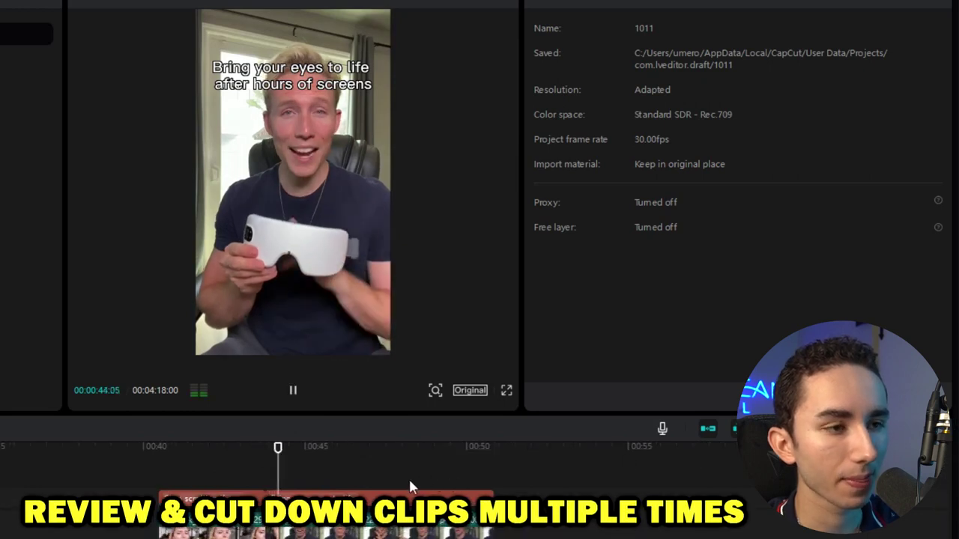
key(space)
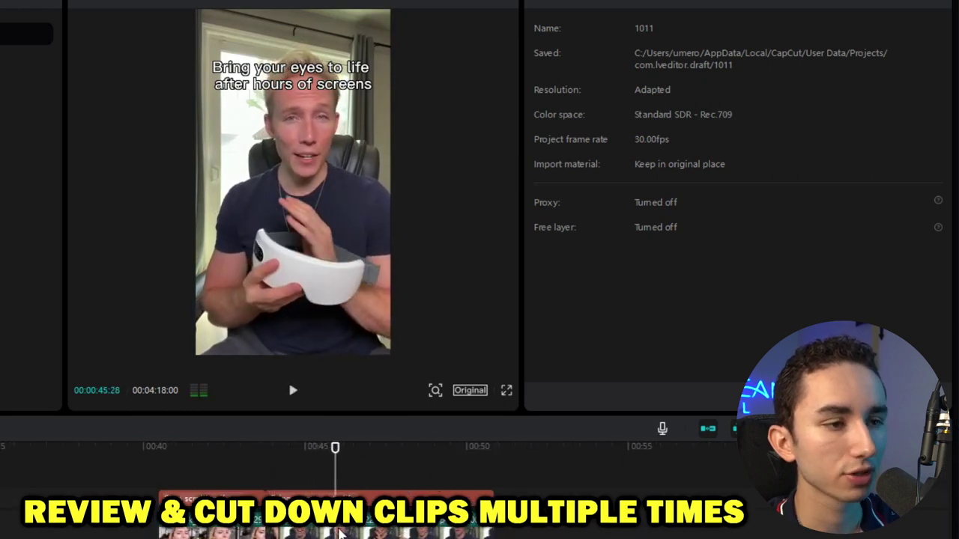
key(Left)
key(Left)
key(Left)
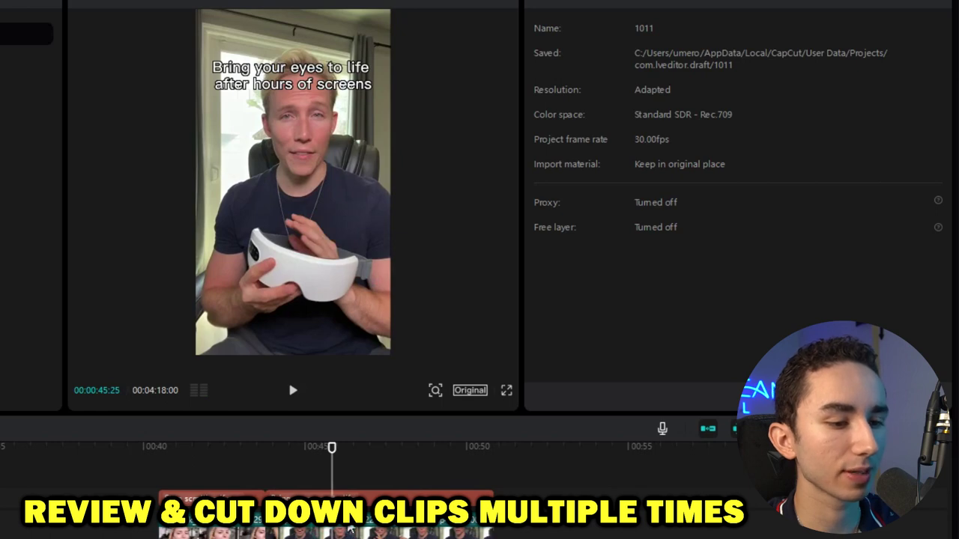
drag(332, 463, 328, 463)
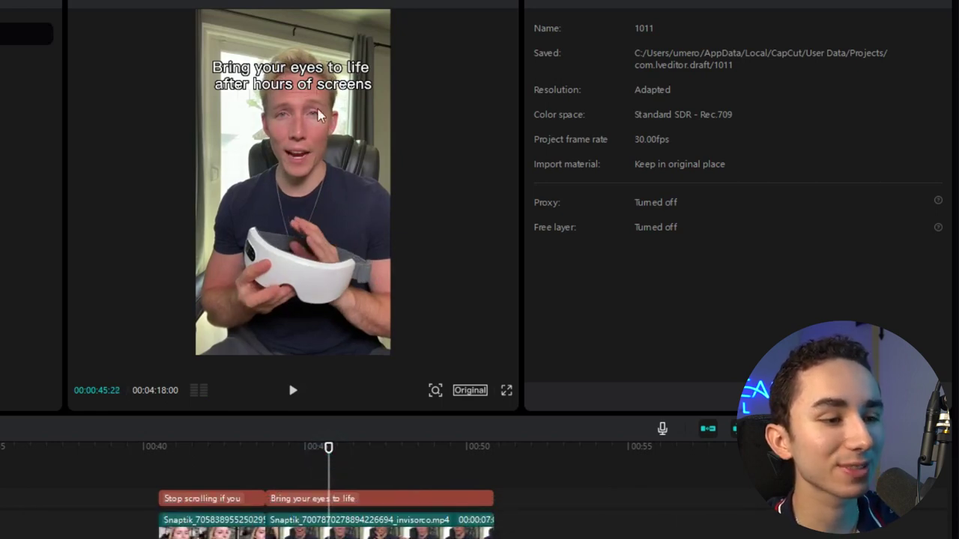
click(325, 528)
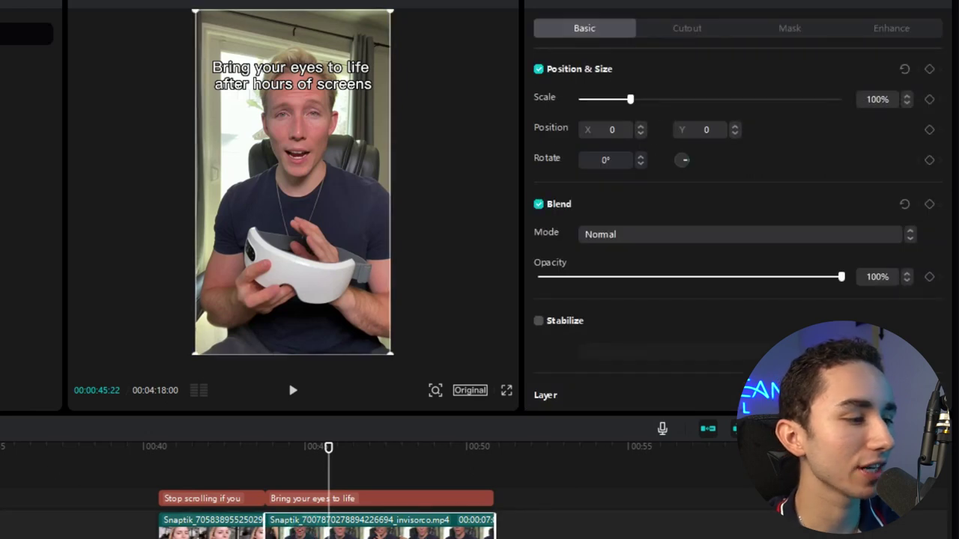
key(ctrl+b)
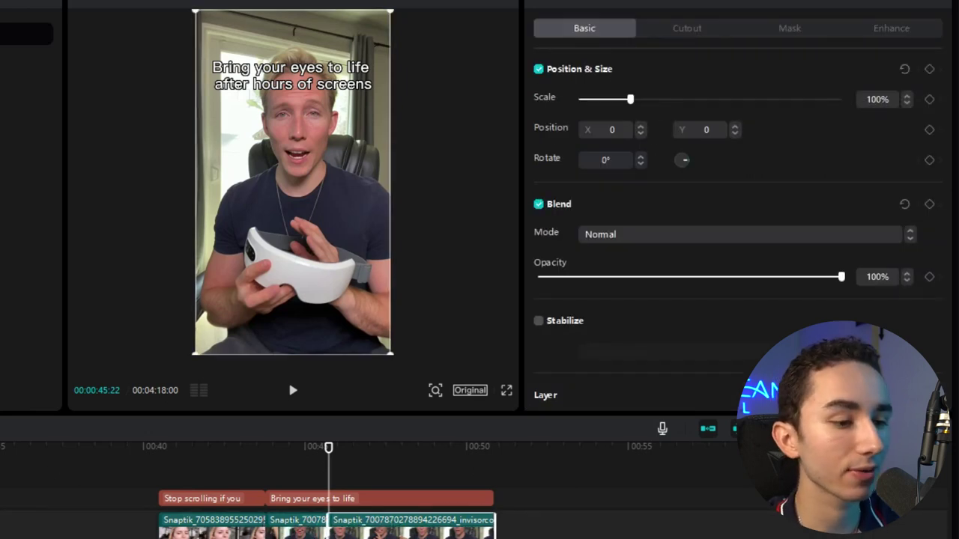
right_click(300, 528)
click(322, 517)
drag(355, 531, 290, 534)
Play back the shortened clip and trim the "Bring your eyes to life" caption to end with it at 00:00:48:22.
drag(323, 448, 247, 464)
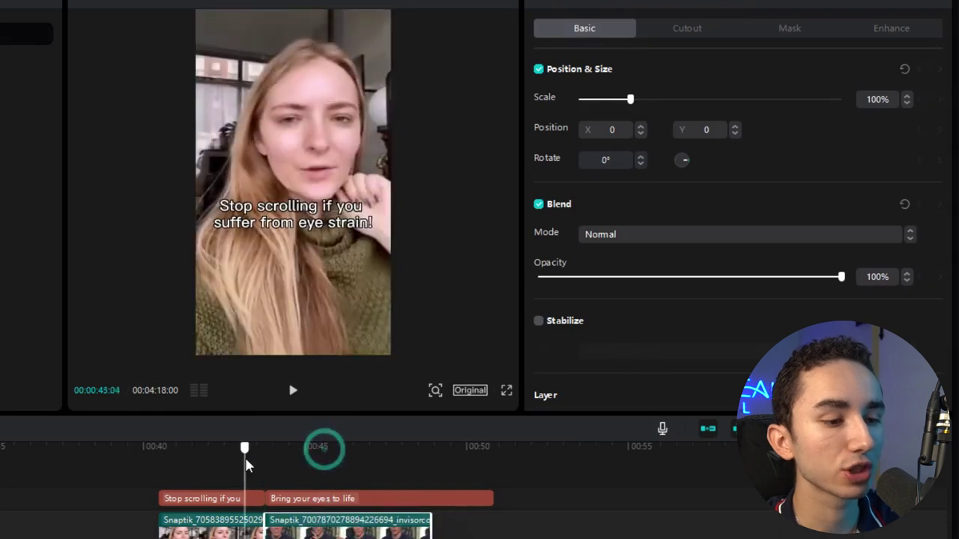
key(space)
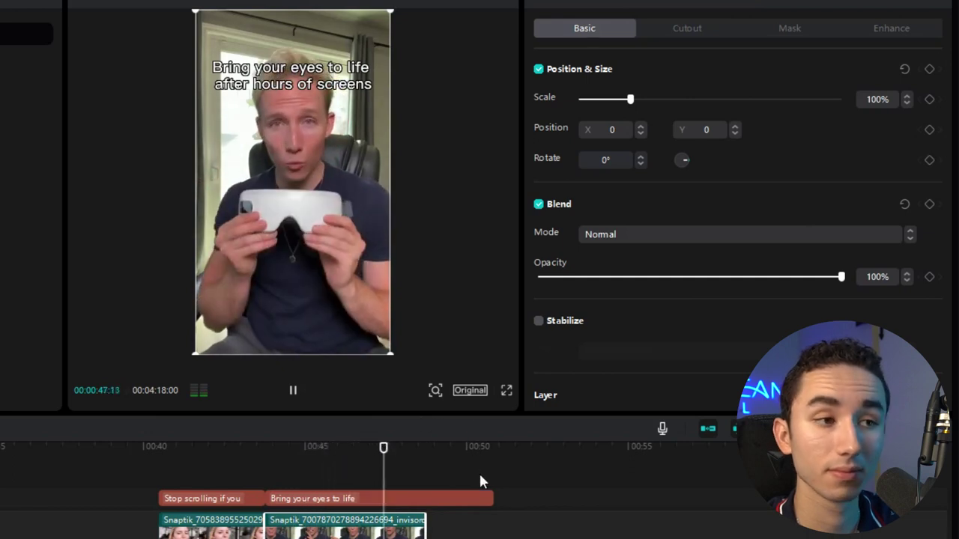
key(space)
click(477, 498)
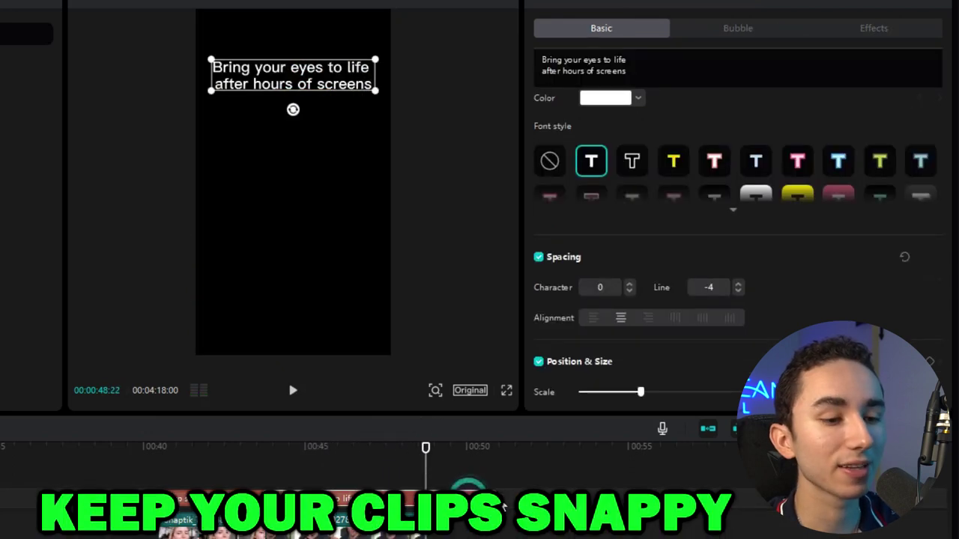
drag(492, 495, 498, 496)
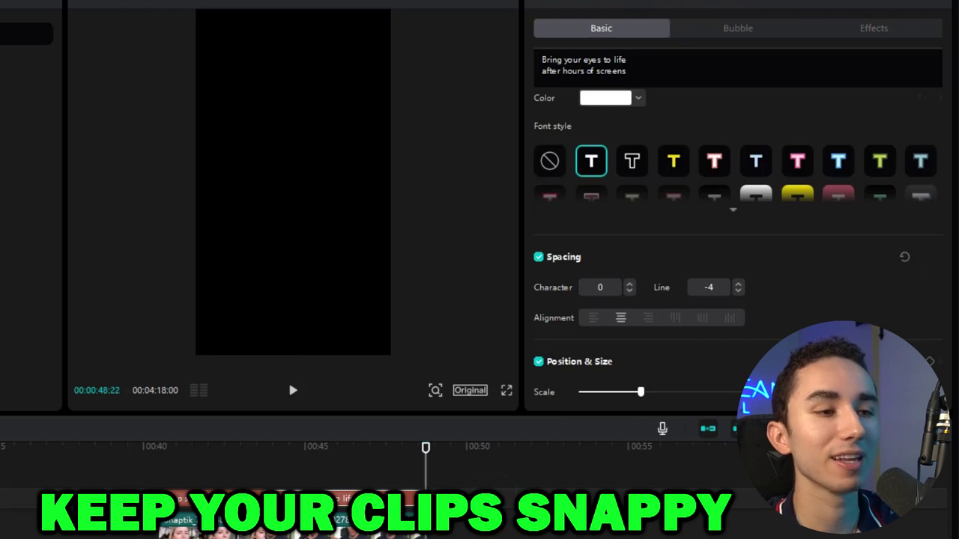
Examine the cut between the "Stop scrolling" hook clip and the "Bring your eyes to life" clip up close.
drag(424, 449, 242, 450)
scroll(479, 480, up, 4)
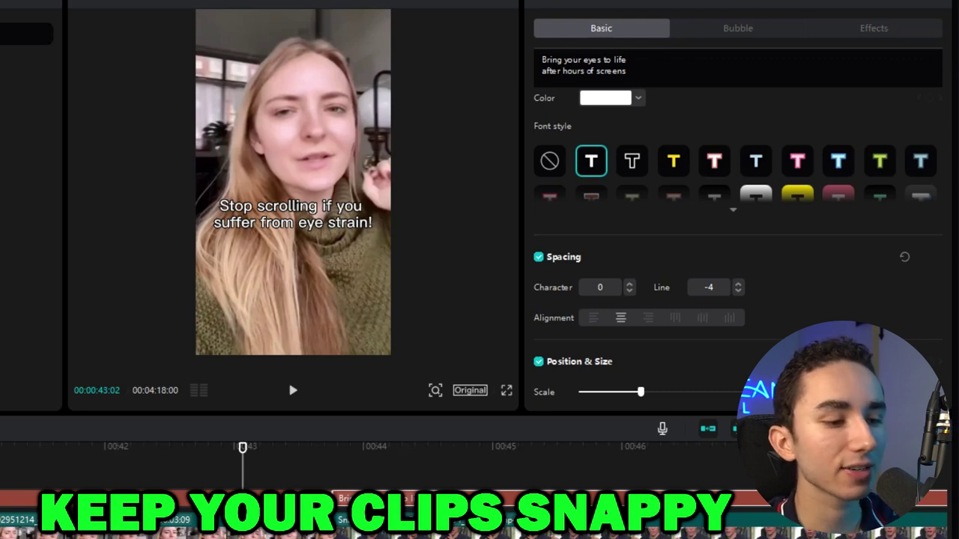
click(270, 528)
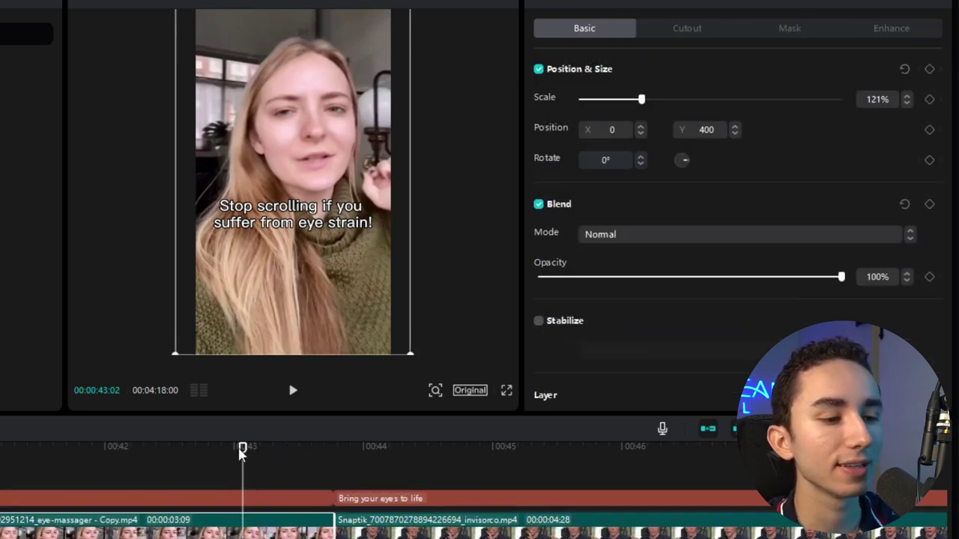
drag(243, 449, 373, 454)
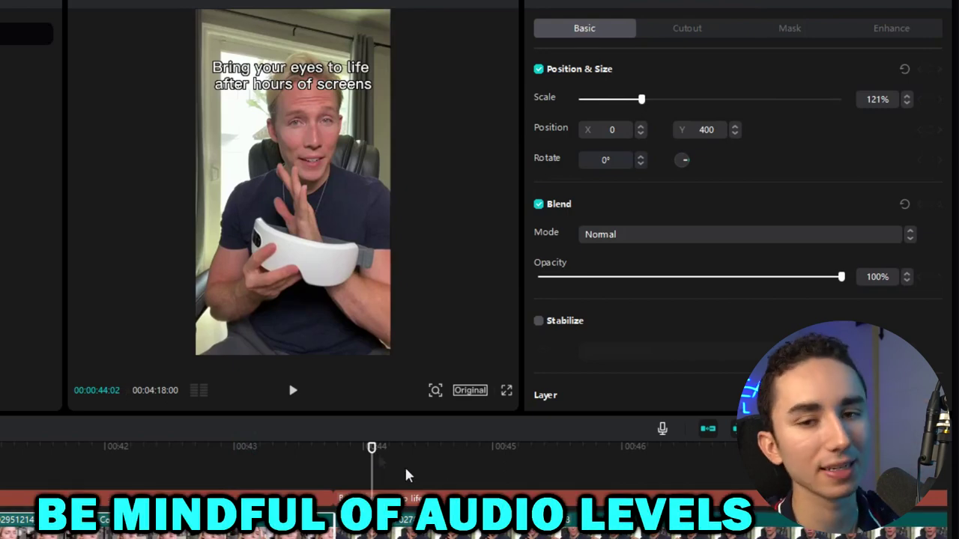
Raise the "Bring your eyes to life" clip's volume to 8.6 dB and play across its cut from the hook clip to compare loudness.
key(ctrl+z)
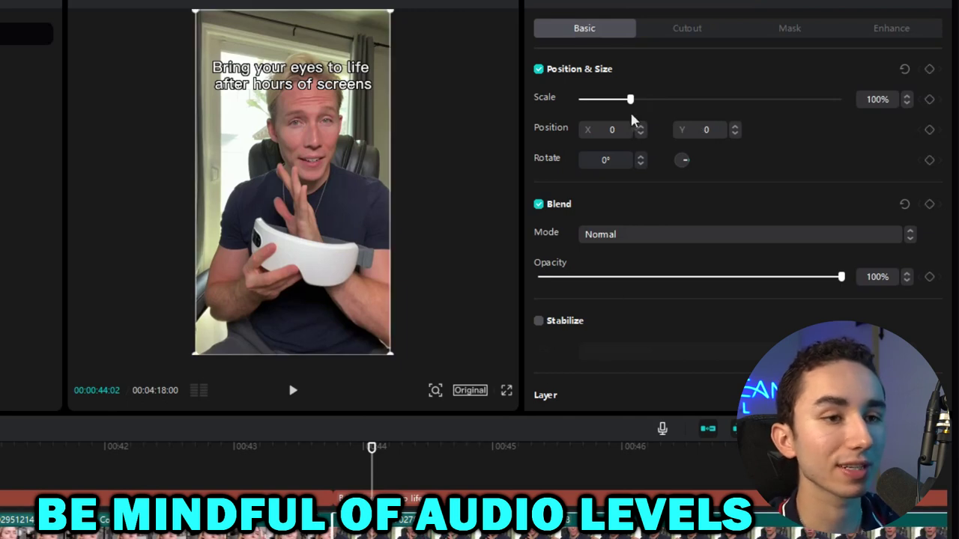
click(608, 3)
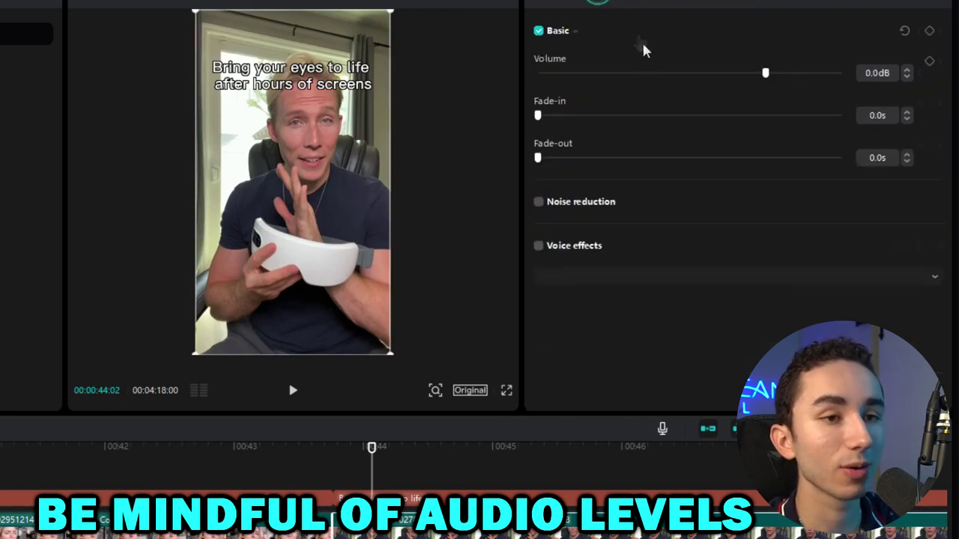
drag(765, 73, 800, 76)
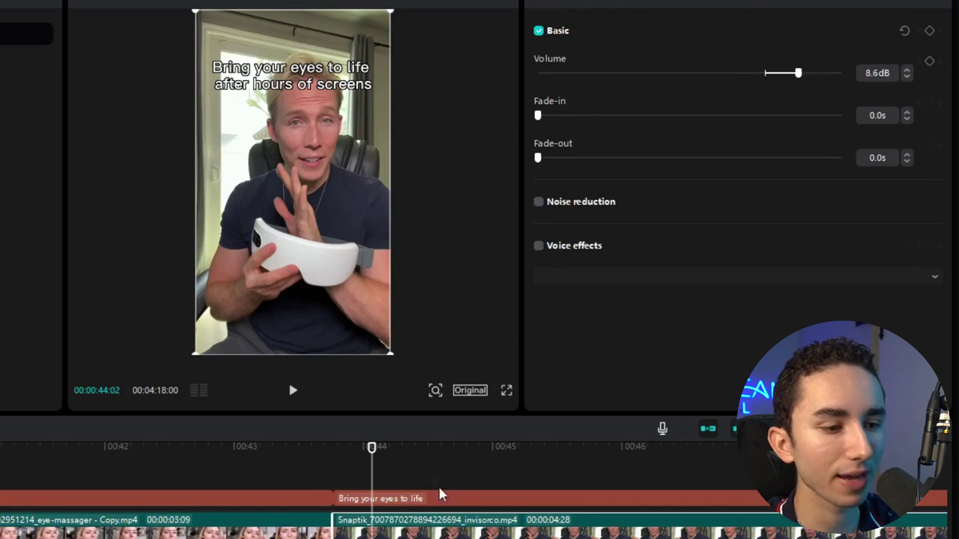
drag(372, 450, 199, 449)
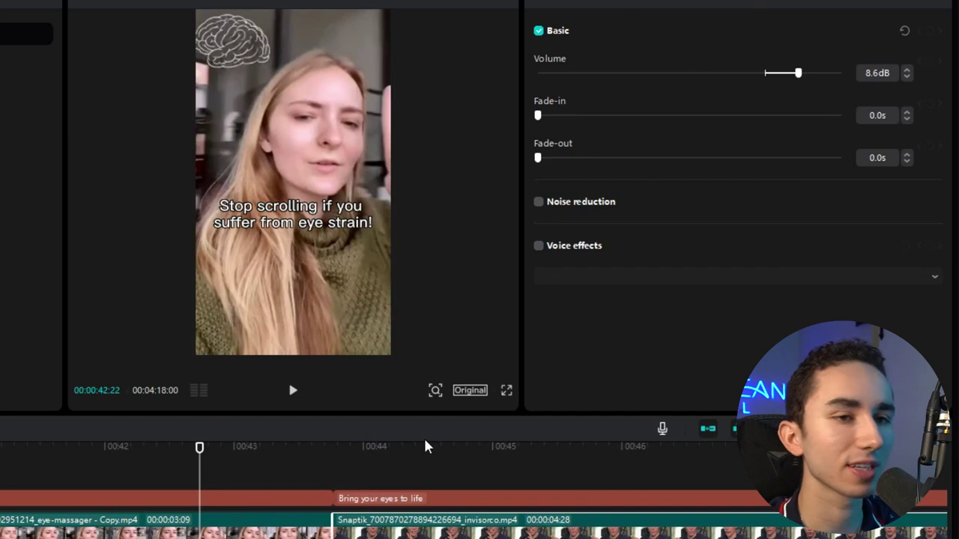
key(space)
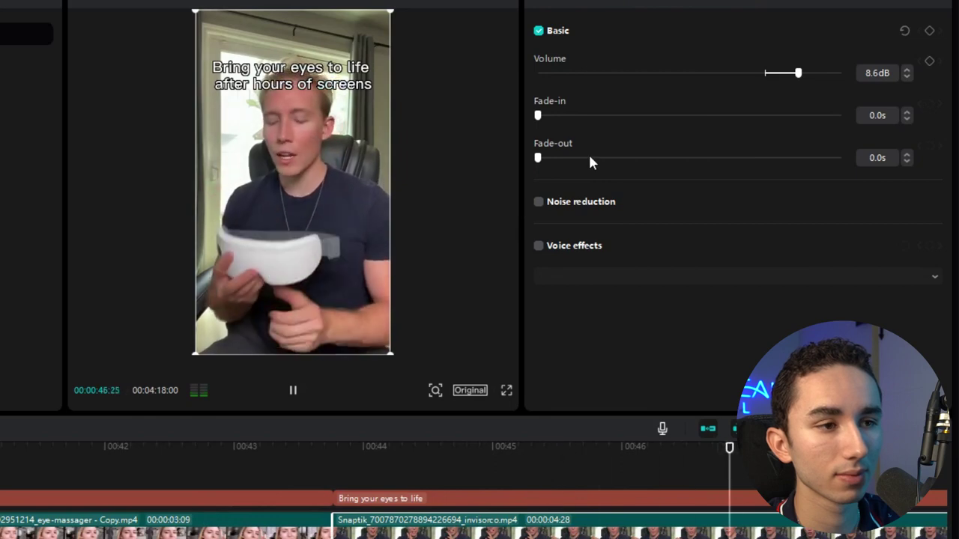
key(space)
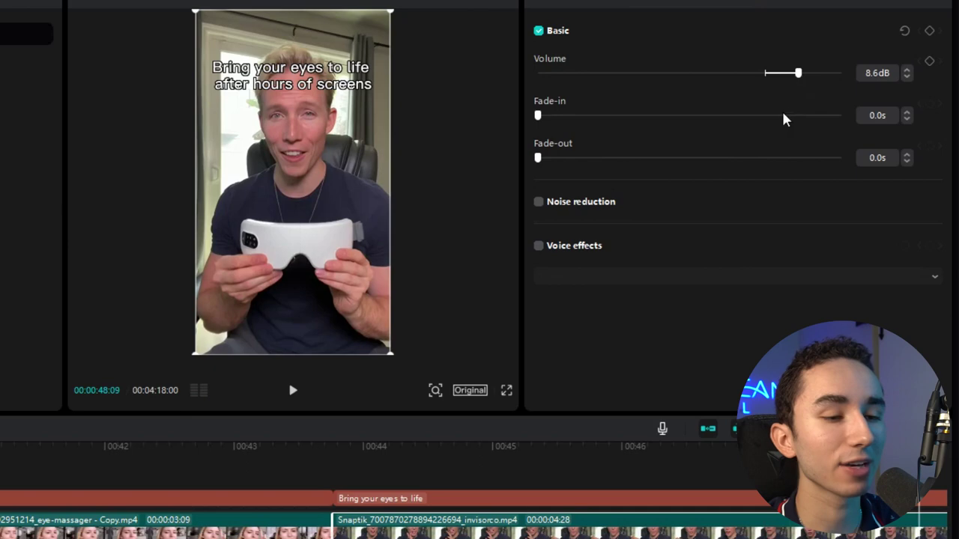
Lower the first ad's background music, ES_Deepwaters - dreem.mp3, to -23.8 dB and play the ad to check the music against the voice.
scroll(632, 455, down, 5)
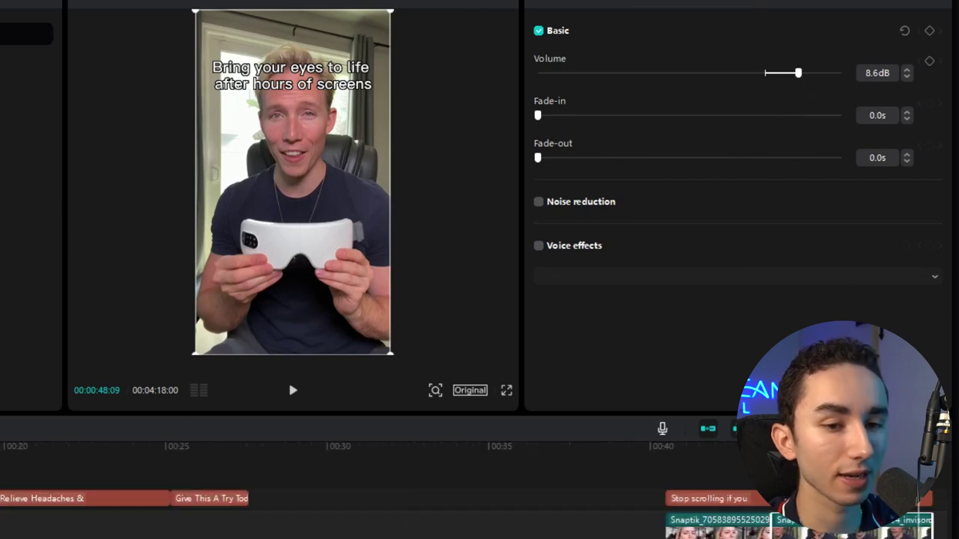
drag(338, 449, 0, 450)
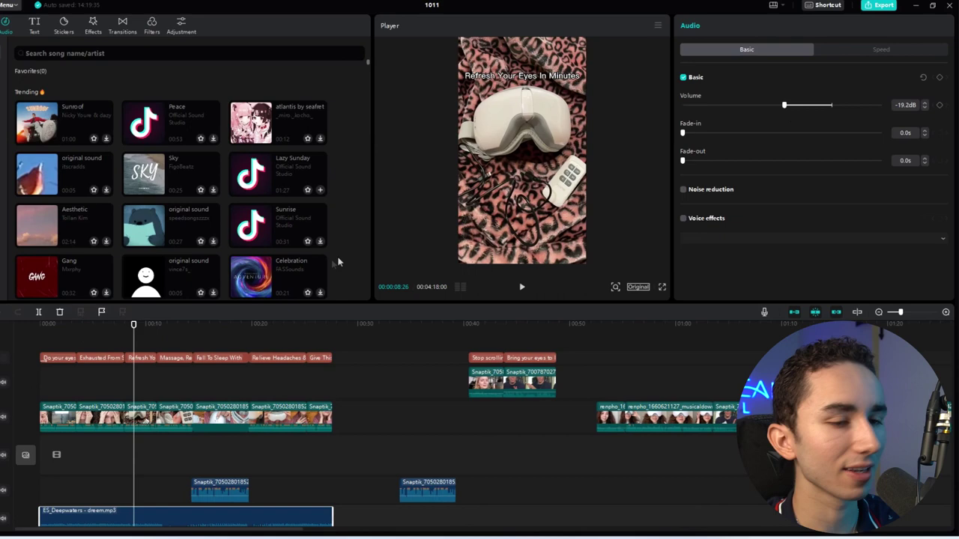
key(space)
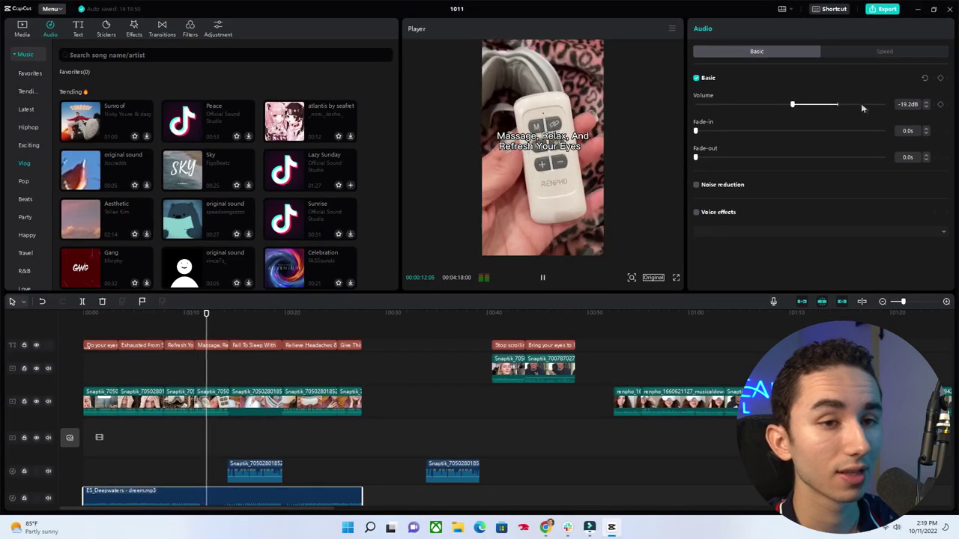
key(space)
drag(793, 108, 783, 110)
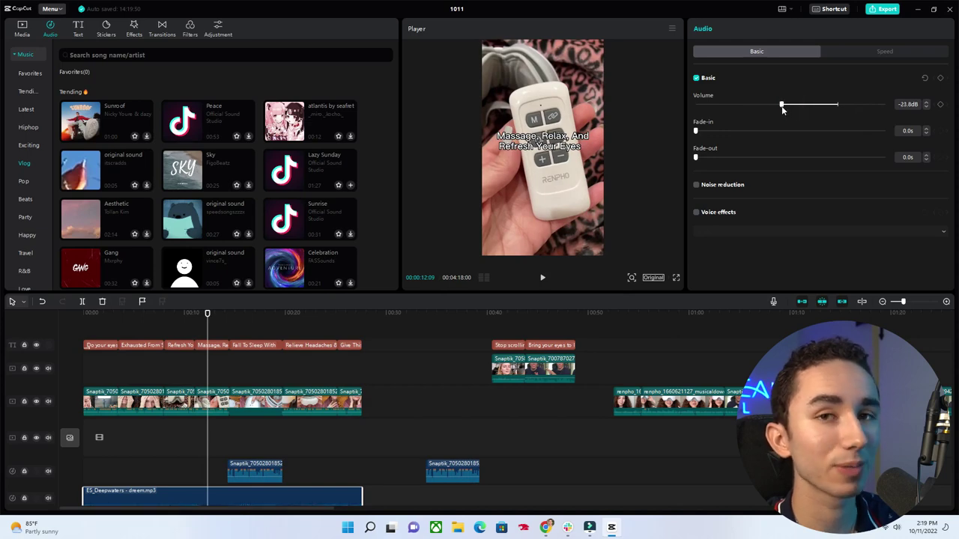
key(space)
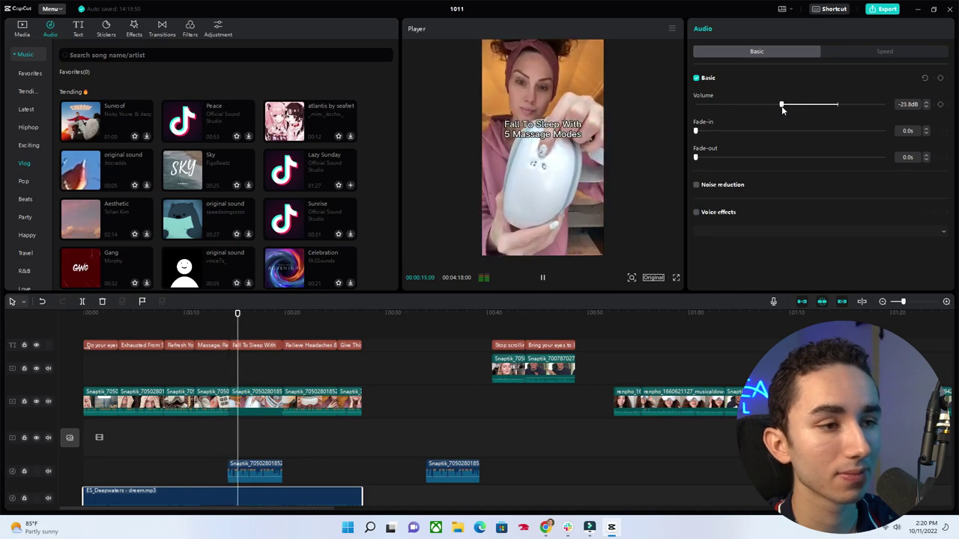
key(space)
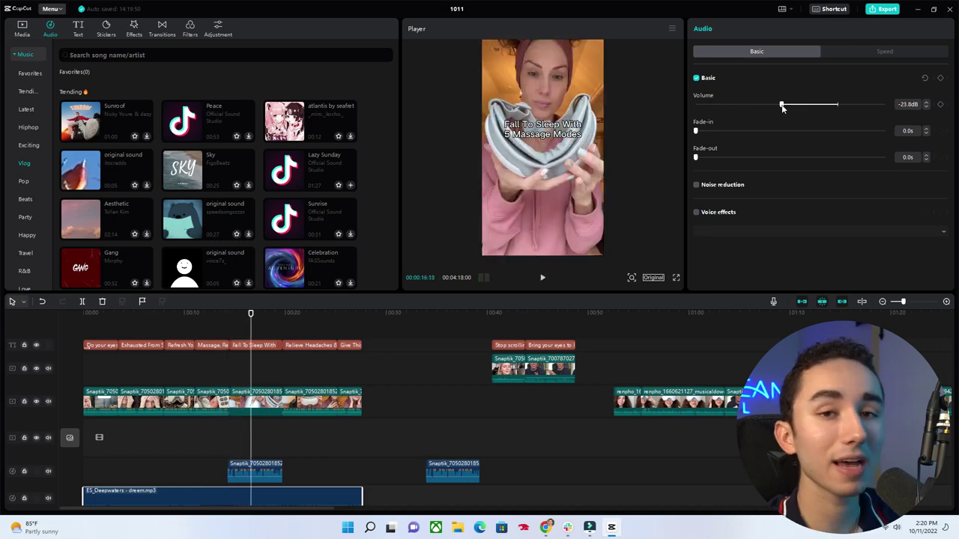
click(677, 182)
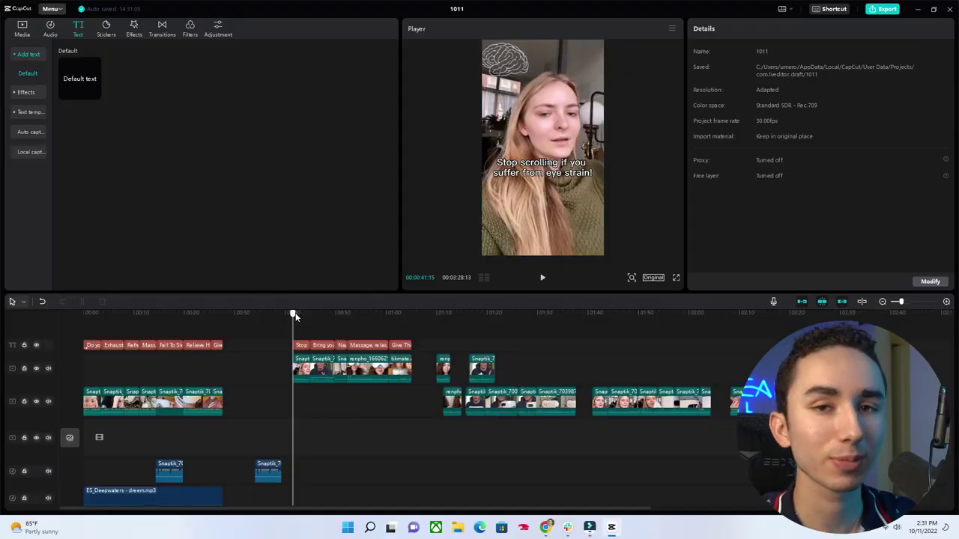
Try reframing the "Stop scrolling" hook clip at 109% scale and position X -93, Y 161, and undo the reframing.
mouse_move(294, 317)
mouse_down()
mouse_move(306, 316)
mouse_move(292, 316)
mouse_up()
click(590, 124)
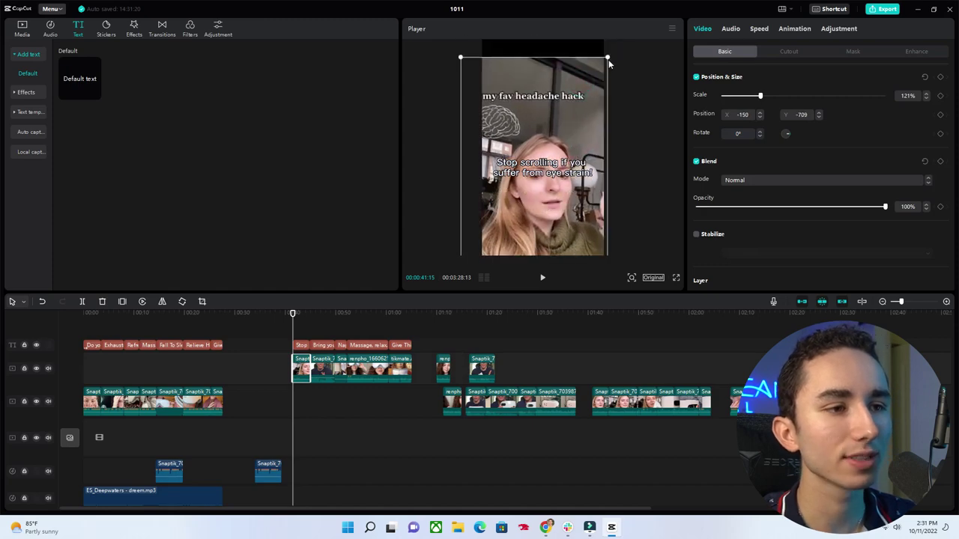
drag(608, 60, 578, 64)
drag(594, 240, 576, 229)
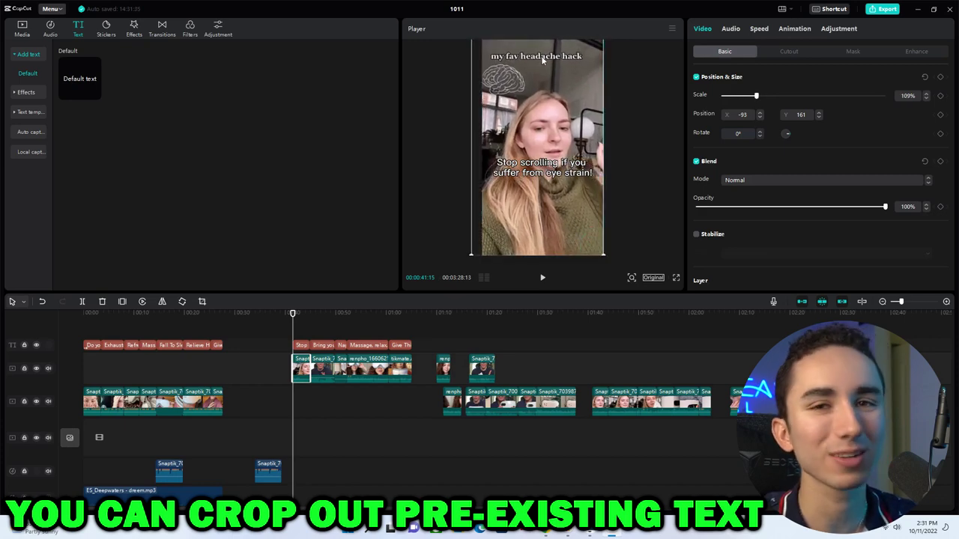
key(ctrl+z)
key(ctrl+z)
key(ctrl+z)
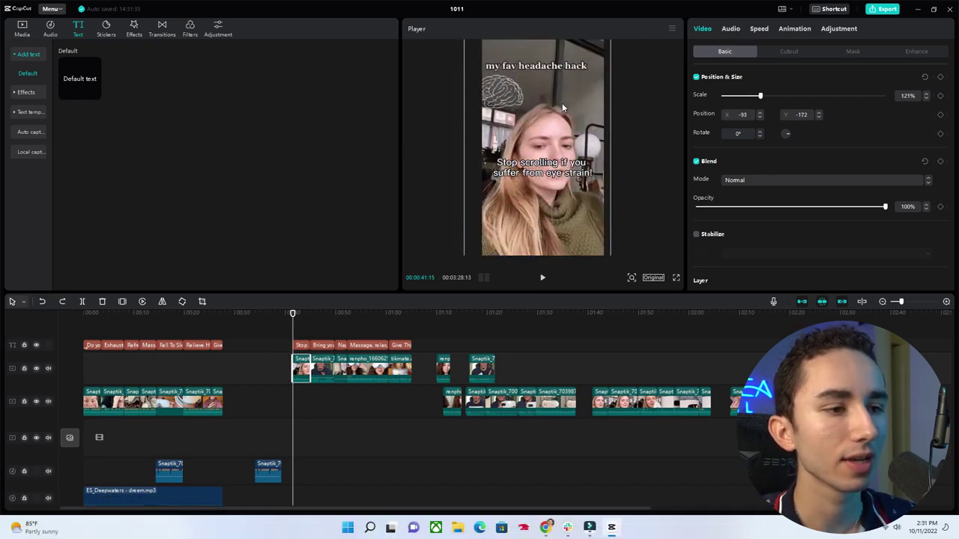
key(ctrl+z)
click(647, 117)
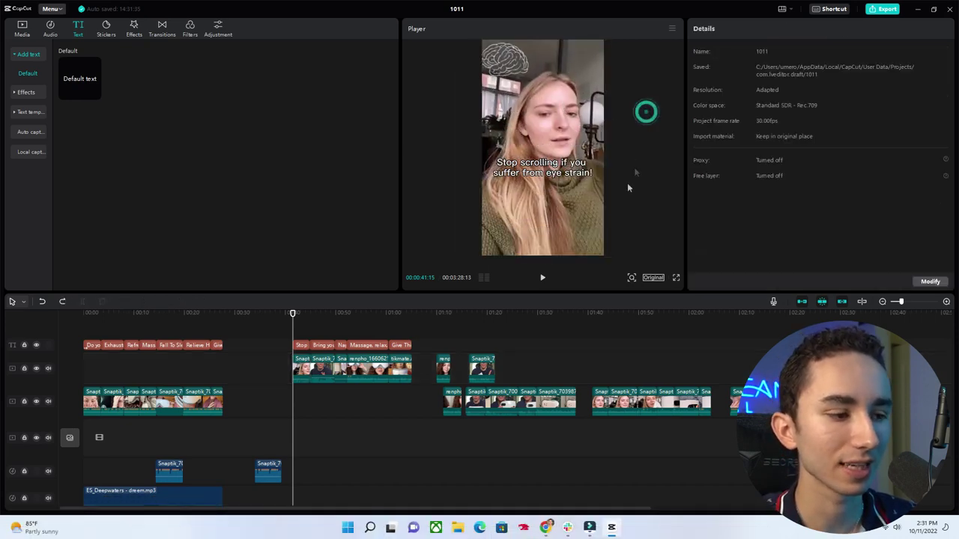
Scale the "Bring your eyes to life" clip to 114% at position X -97, Y 266, and move its caption down onto the man's chest.
click(305, 320)
drag(305, 321, 309, 319)
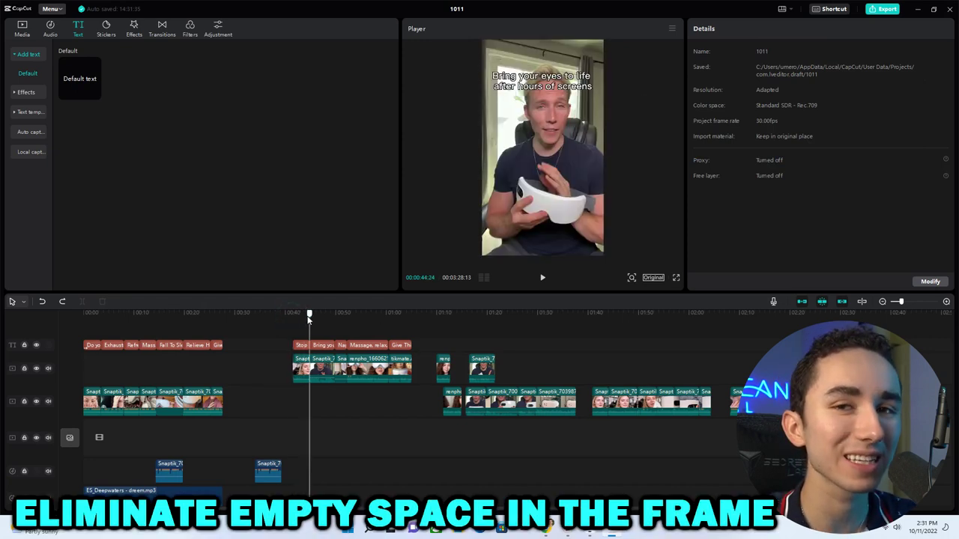
click(512, 223)
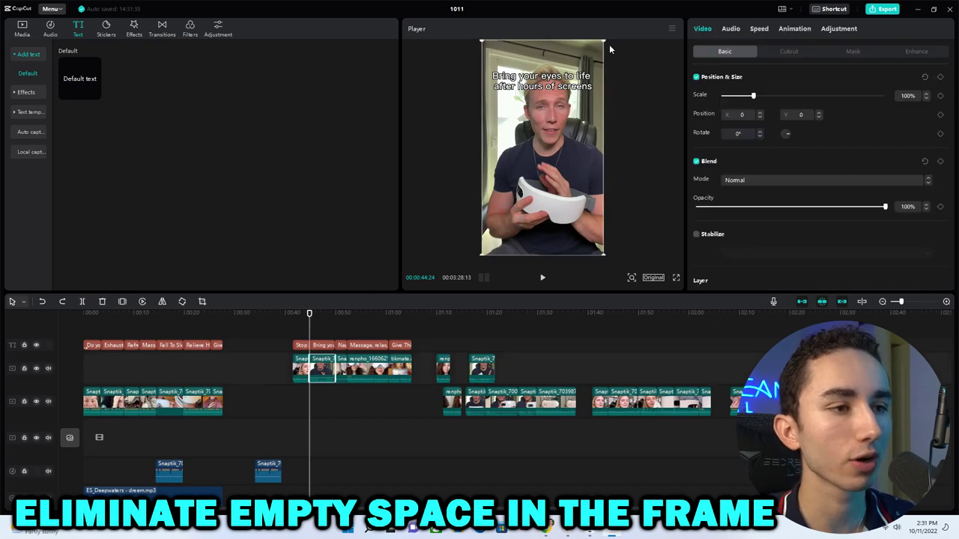
drag(604, 45, 616, 36)
drag(588, 86, 556, 176)
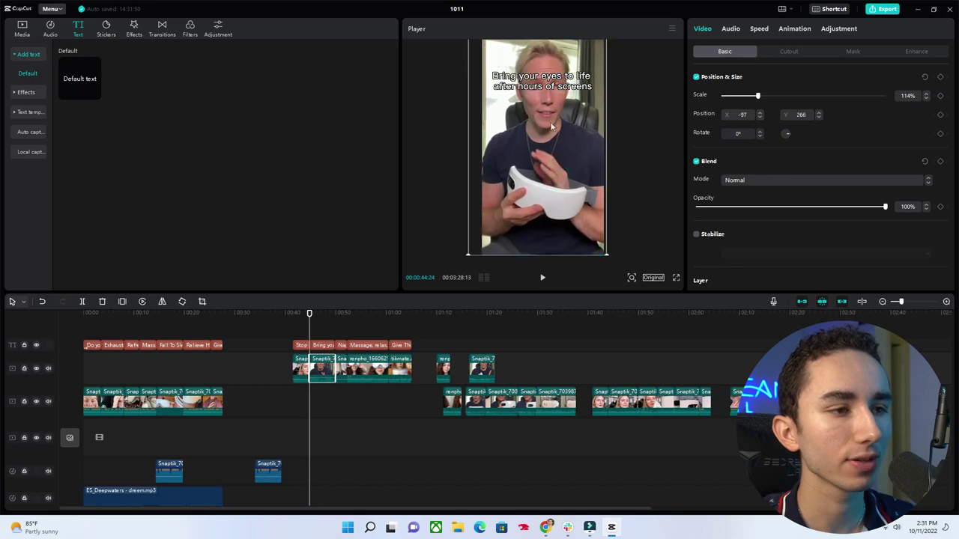
drag(551, 87, 549, 153)
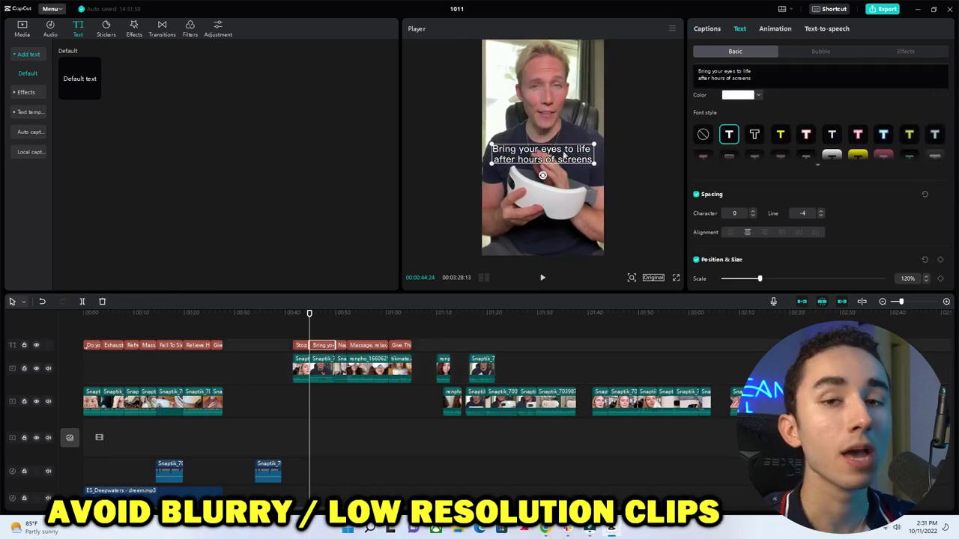
Enlarge the curly-haired woman's clip near 00:01:12 to 126% and reposition it at X 66, Y 498 to crop the empty space above her.
drag(308, 315, 448, 314)
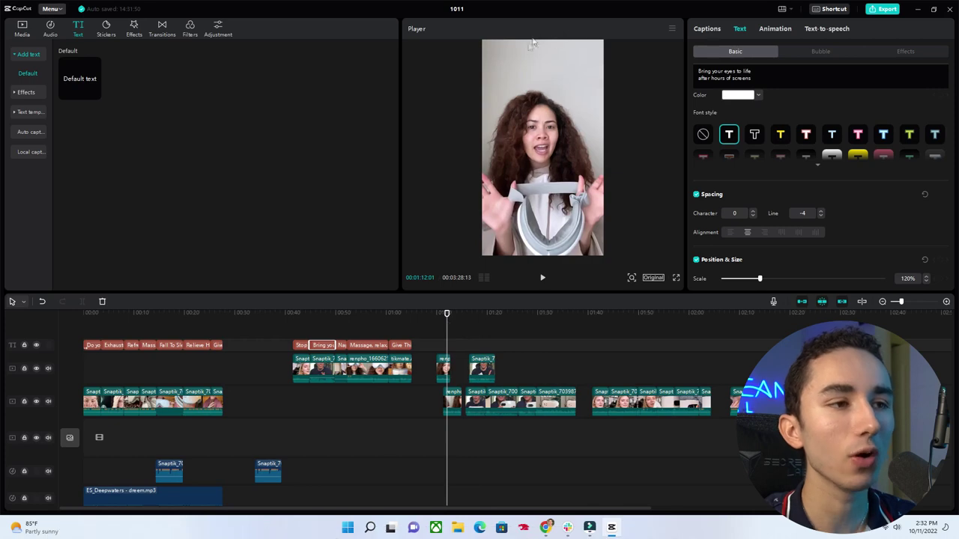
click(554, 70)
mouse_move(609, 43)
mouse_down()
mouse_move(624, 30)
mouse_move(578, 89)
mouse_move(584, 69)
mouse_move(615, 43)
mouse_up()
drag(554, 109, 555, 70)
Move the "Nap like a baby" video clip flush against the end of the "Bring your eyes to life" clip and play across the cut.
click(329, 313)
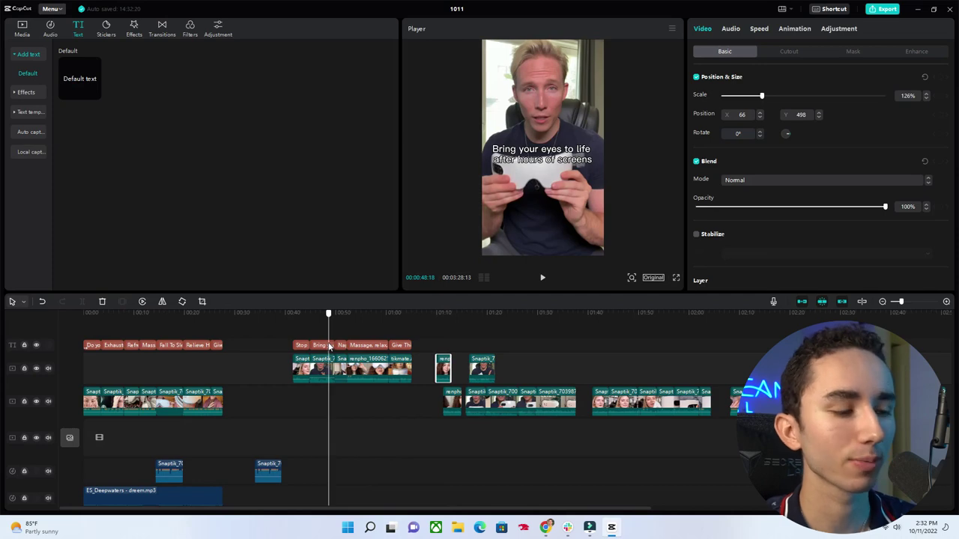
drag(329, 346, 320, 349)
click(946, 302)
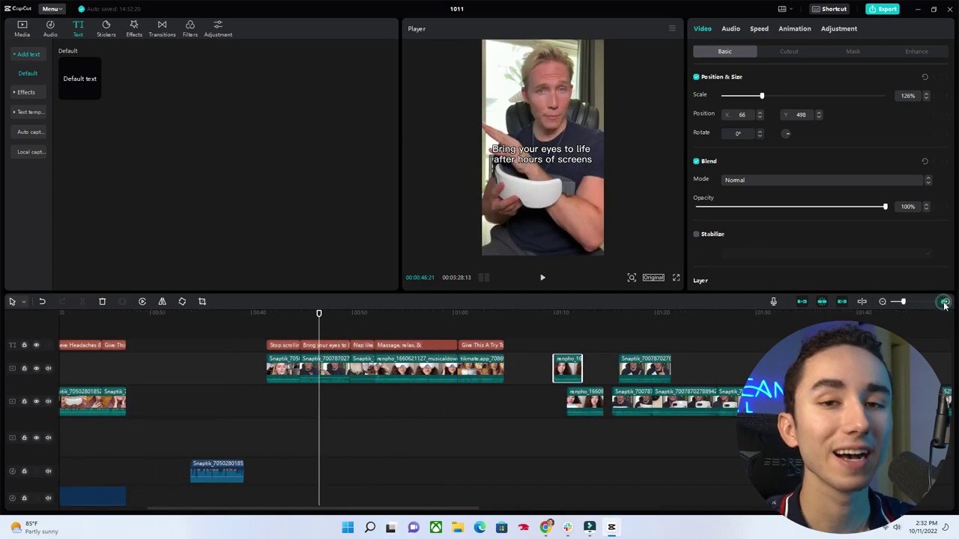
click(945, 302)
click(945, 302)
click(946, 302)
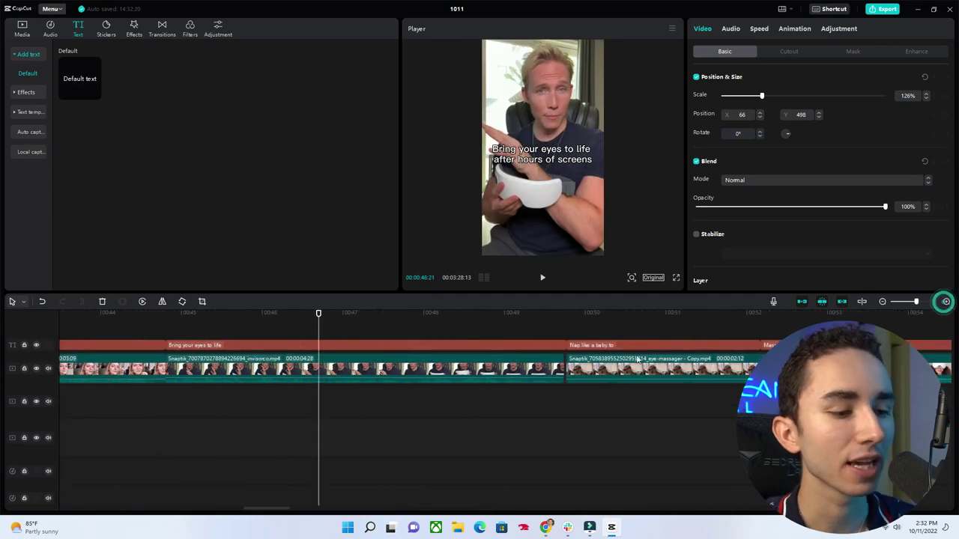
drag(319, 314, 526, 305)
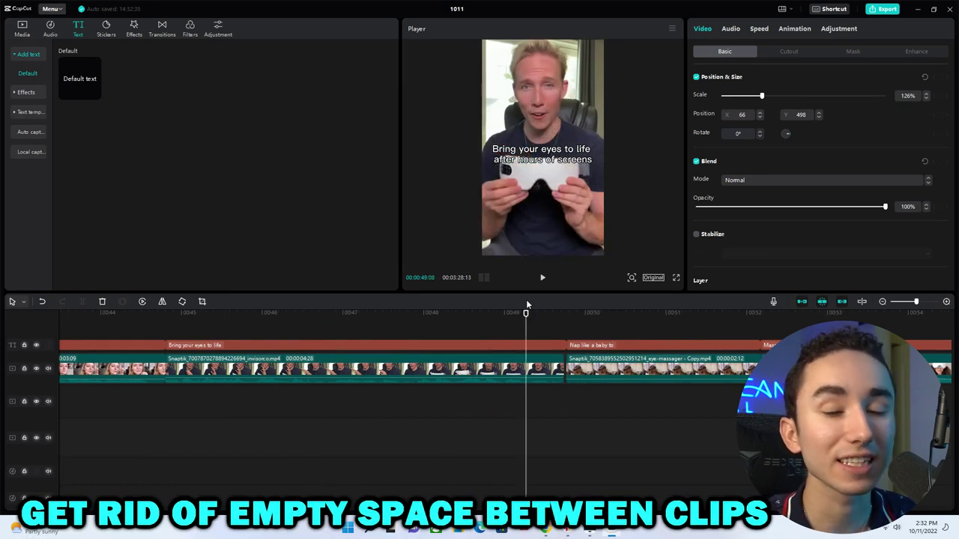
drag(592, 367, 588, 367)
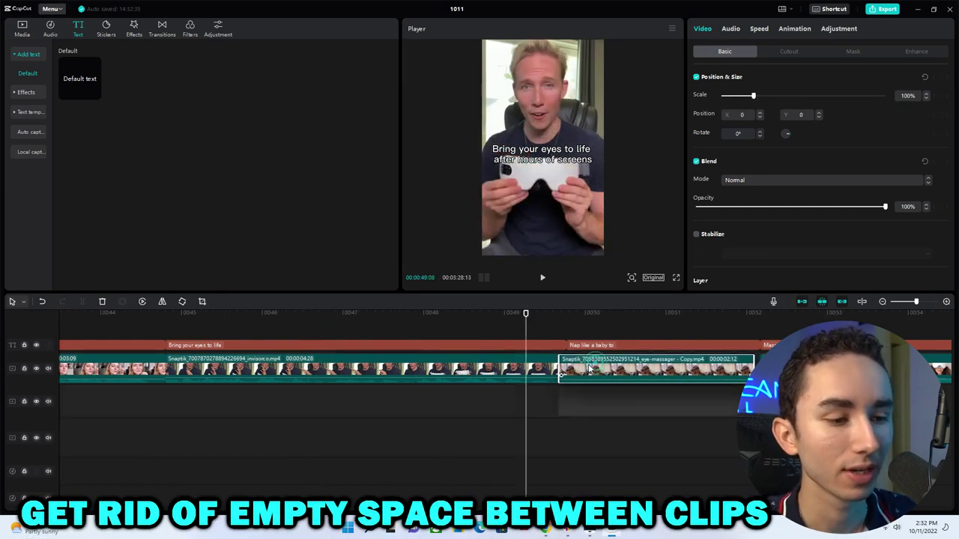
drag(526, 315, 420, 316)
key(space)
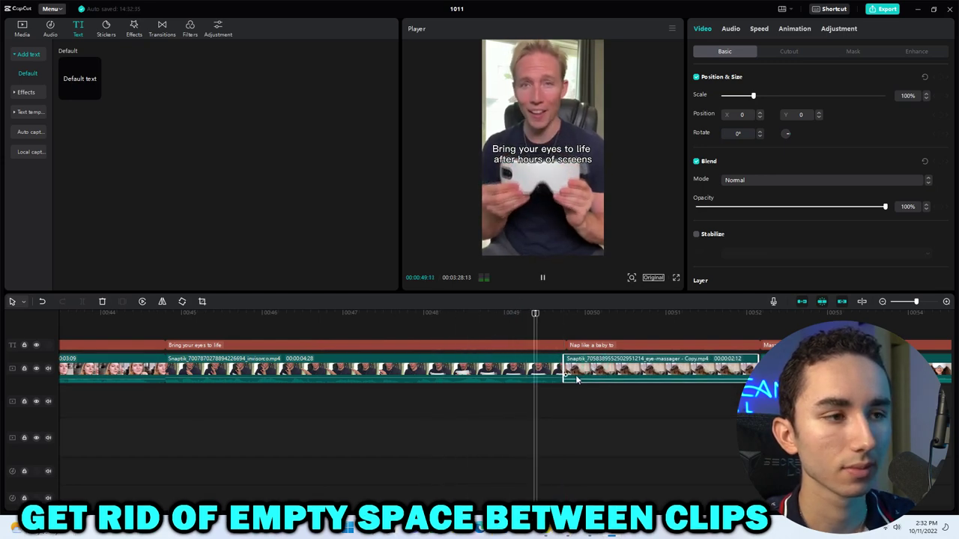
key(space)
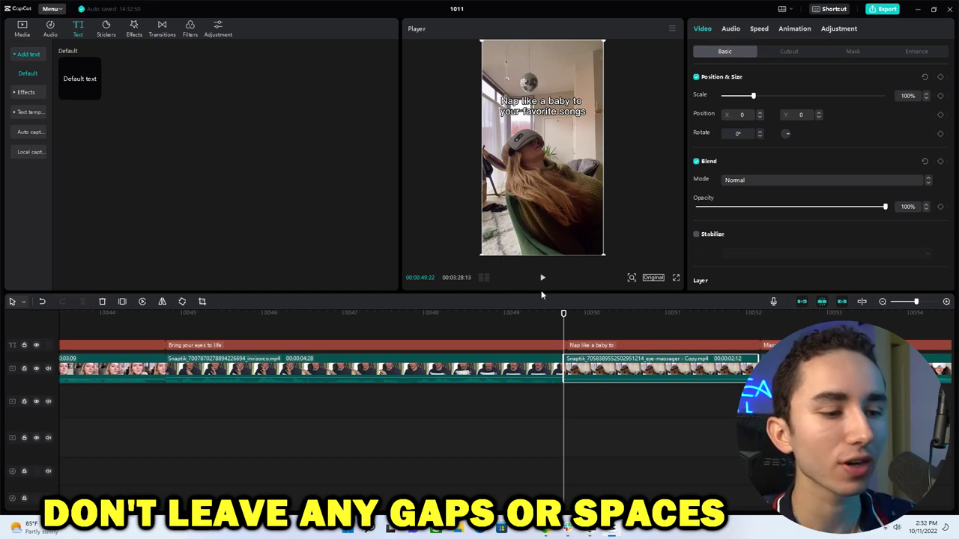
Play the "Stop scrolling" hook clip and trim its end to a length of 00:00:03:06, leaving a tiny gap, and check that gap.
drag(563, 314, 499, 313)
key(space)
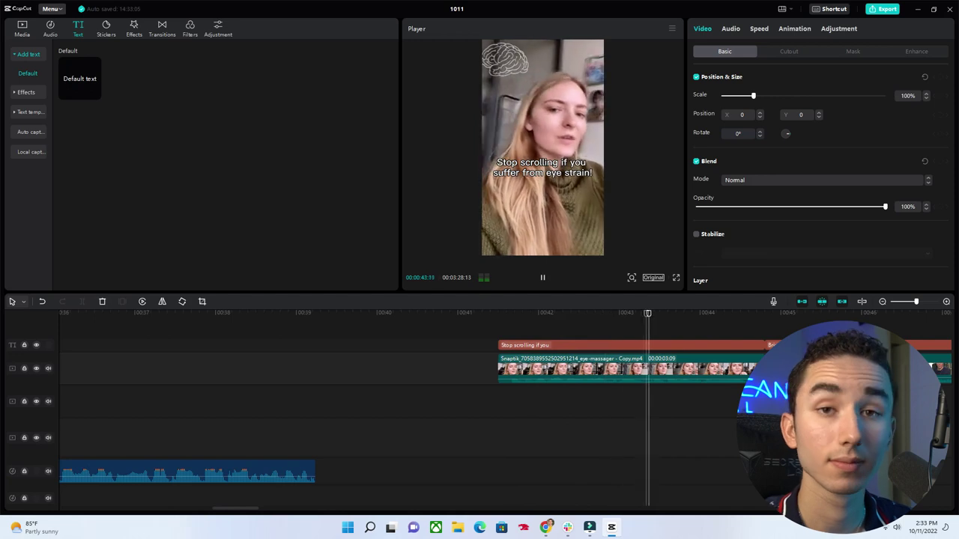
key(space)
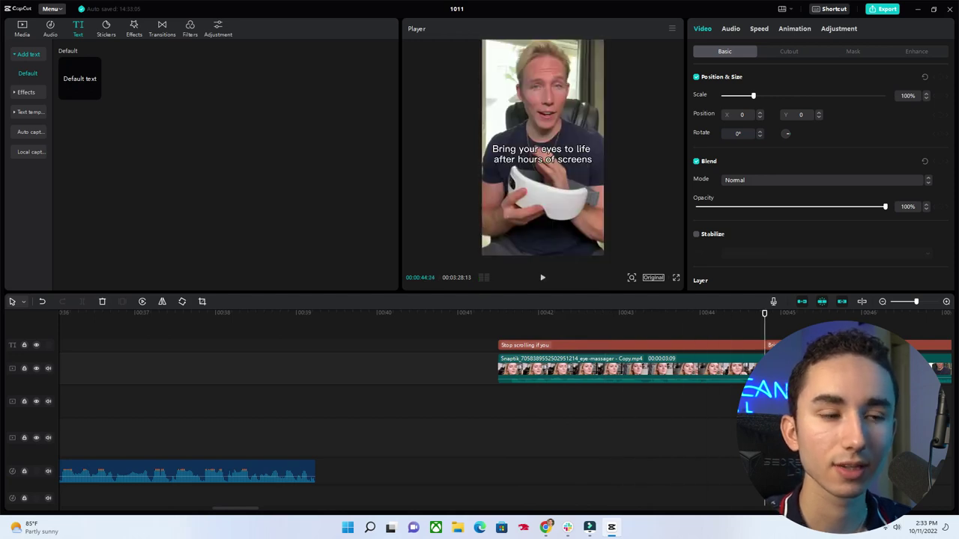
click(751, 365)
drag(757, 367, 752, 368)
key(space)
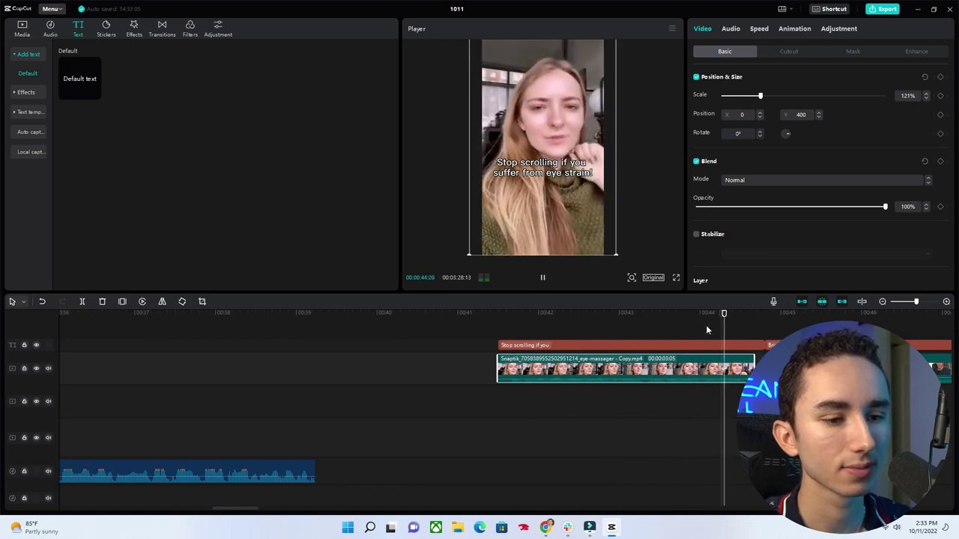
key(space)
drag(754, 367, 756, 367)
drag(768, 320, 758, 320)
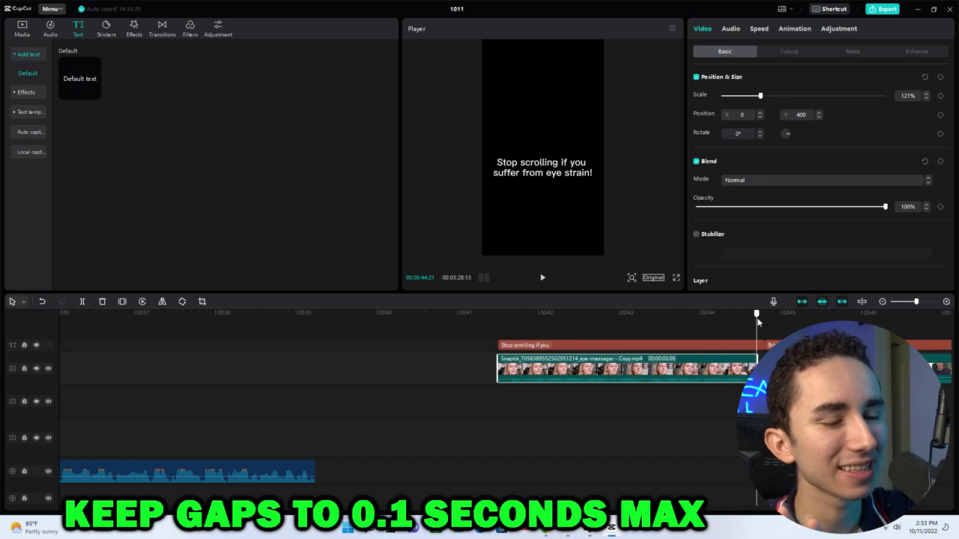
drag(757, 322, 744, 324)
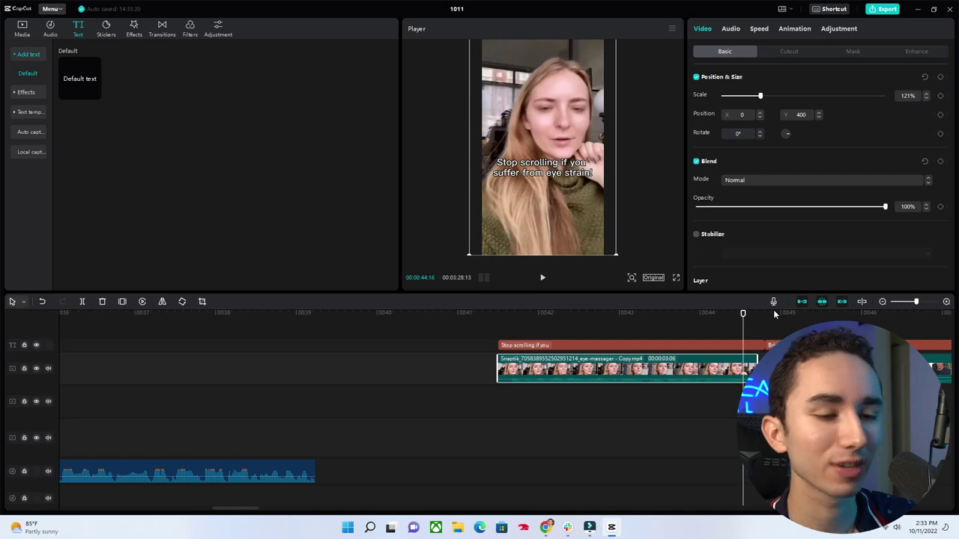
Scrub back to the "Fall To Sleep With 5 Massage Modes" clip in the first ad to review it.
click(882, 301)
drag(743, 324, 128, 285)
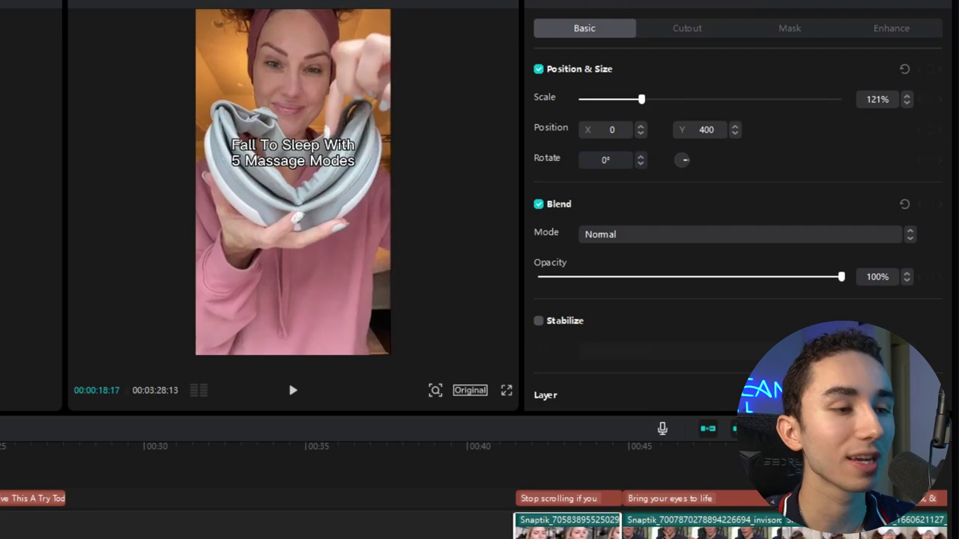
drag(78, 479, 95, 481)
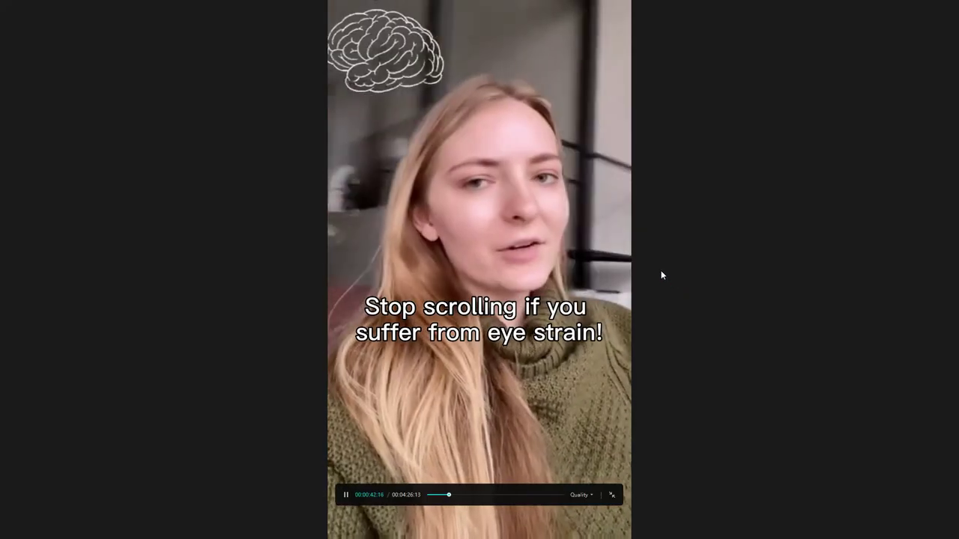